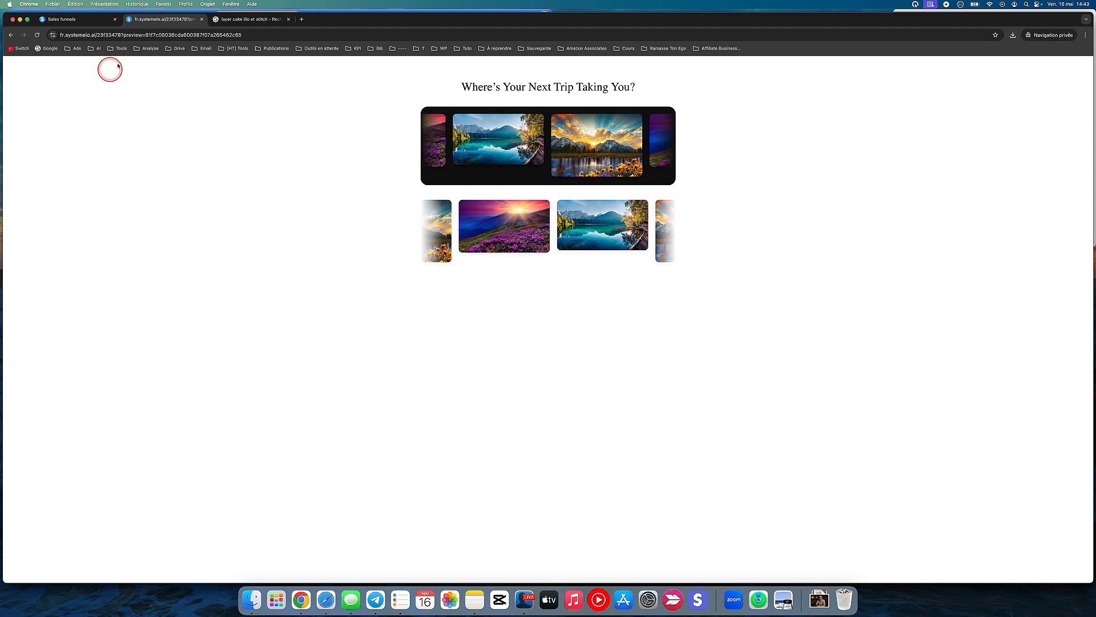
Step: Examine the finished scrolling carousels in the page preview and in the editor of the test 1 step
left_click(95, 21)
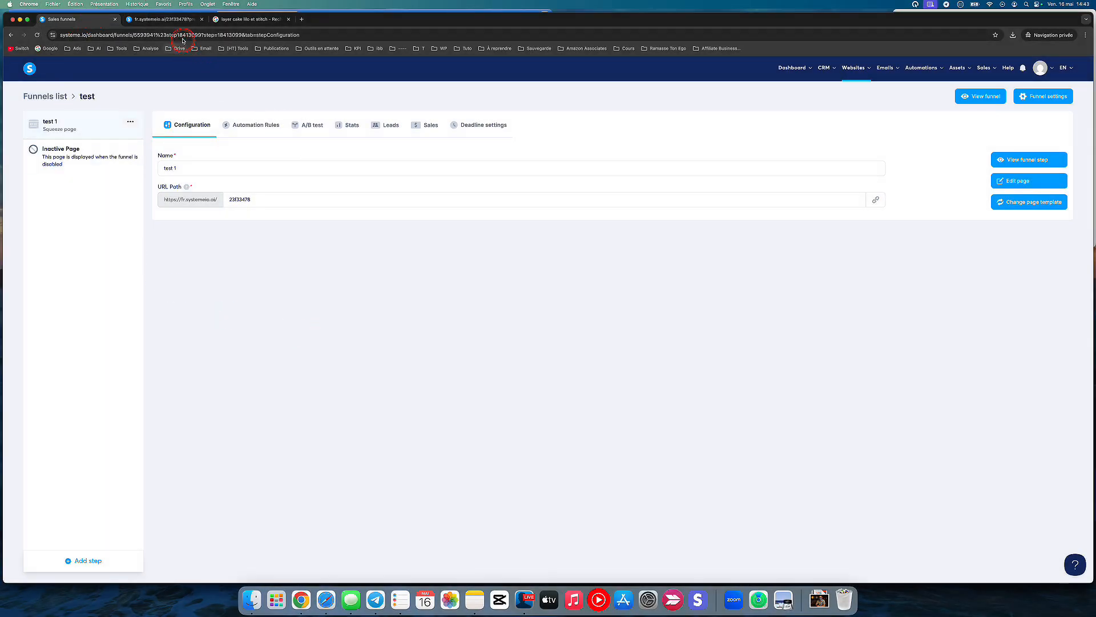
left_click(171, 19)
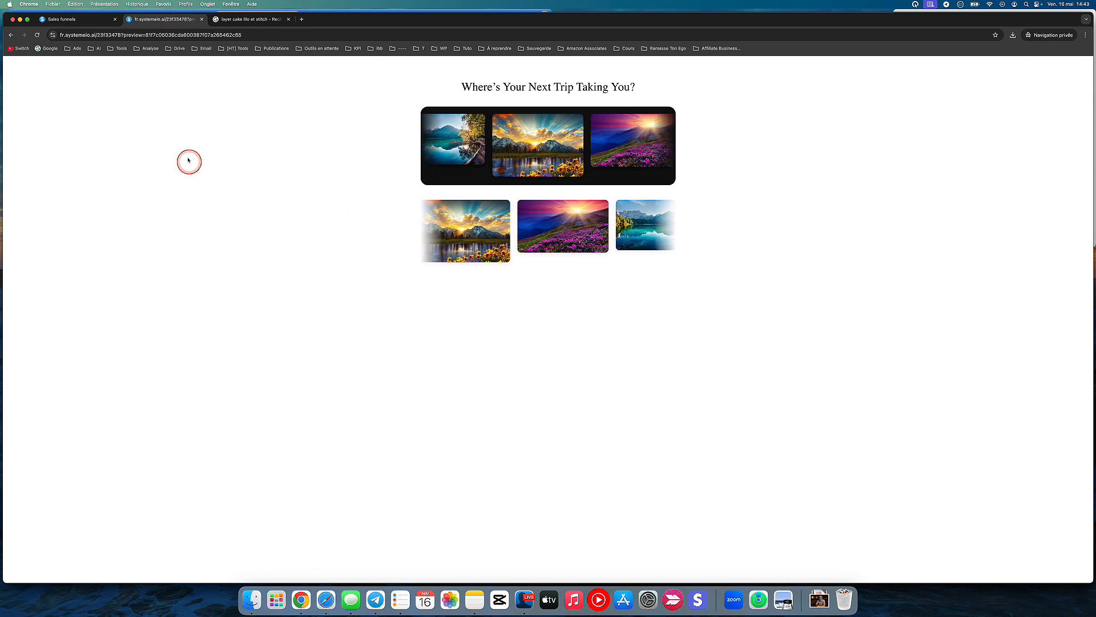
left_click(85, 24)
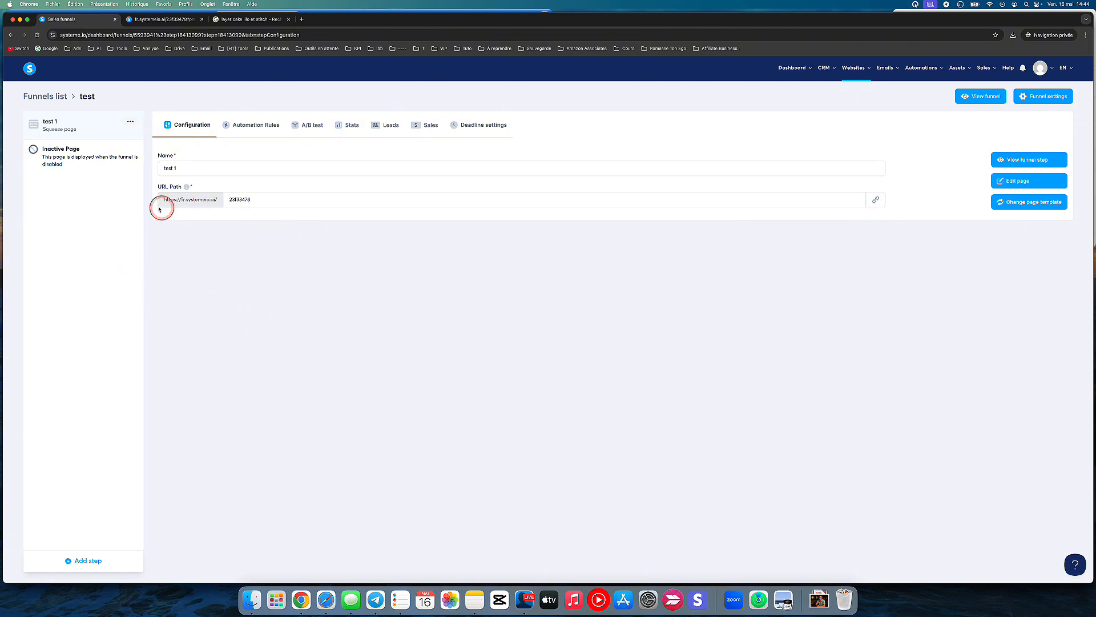
left_click(997, 181)
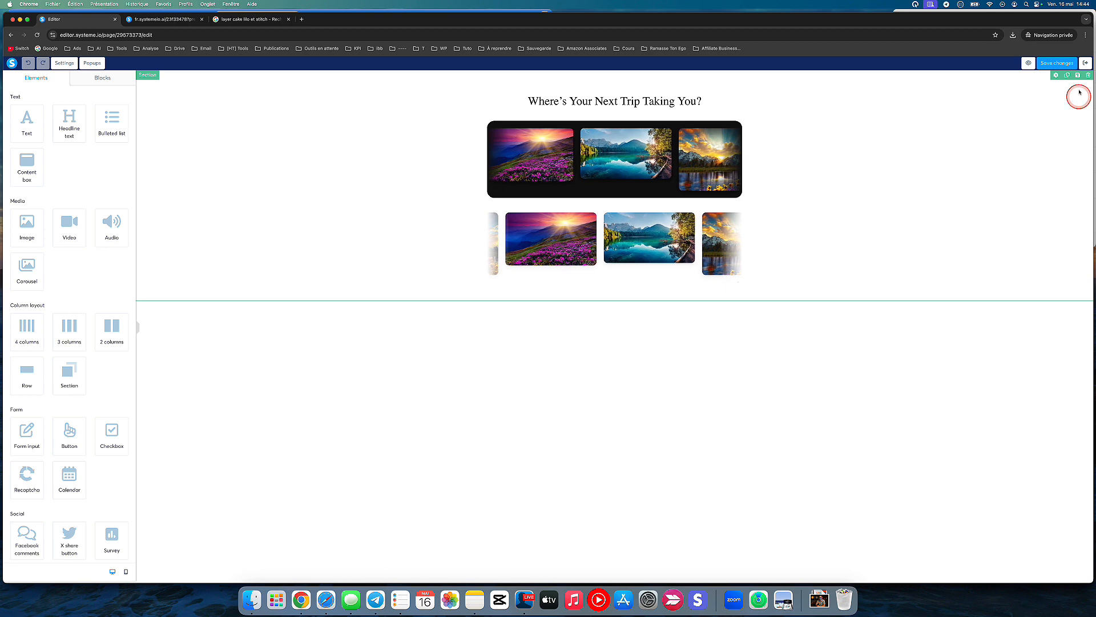
left_click(1086, 63)
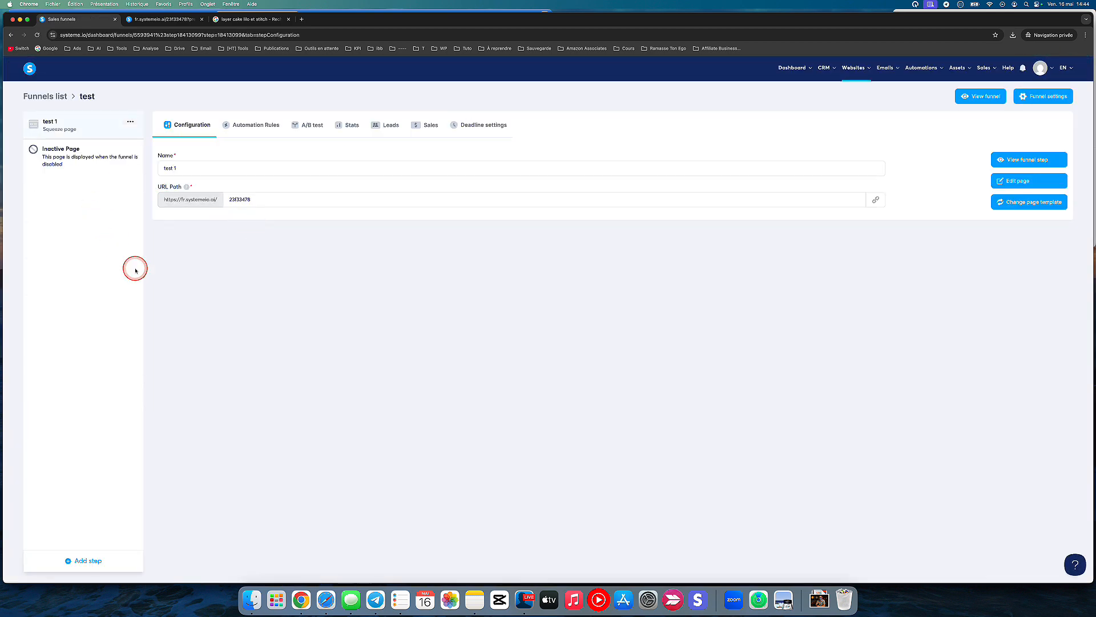
Step: Create a funnel step named Test 2 of type Squeeze page, starting from scratch
left_click(83, 562)
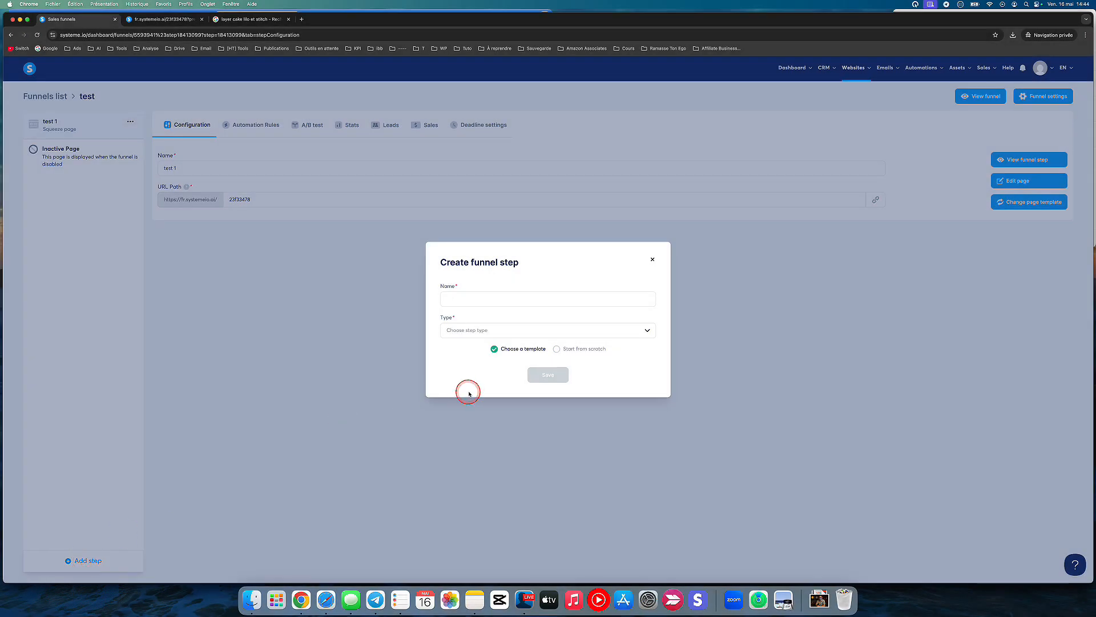
left_click(509, 300)
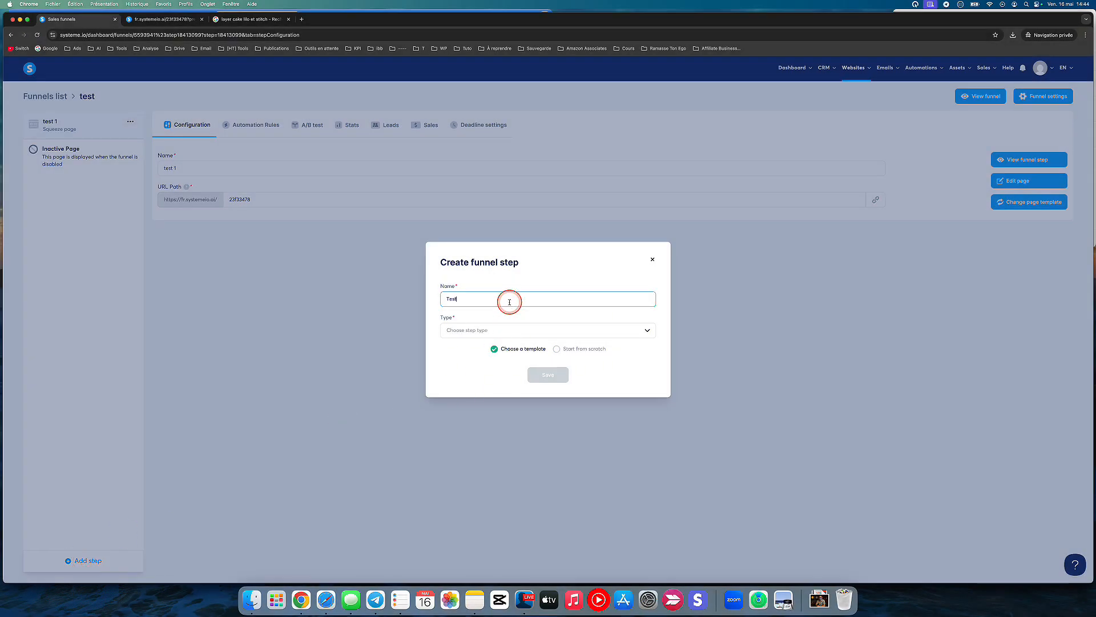
left_click(515, 331)
scroll(492, 418, "down", 3)
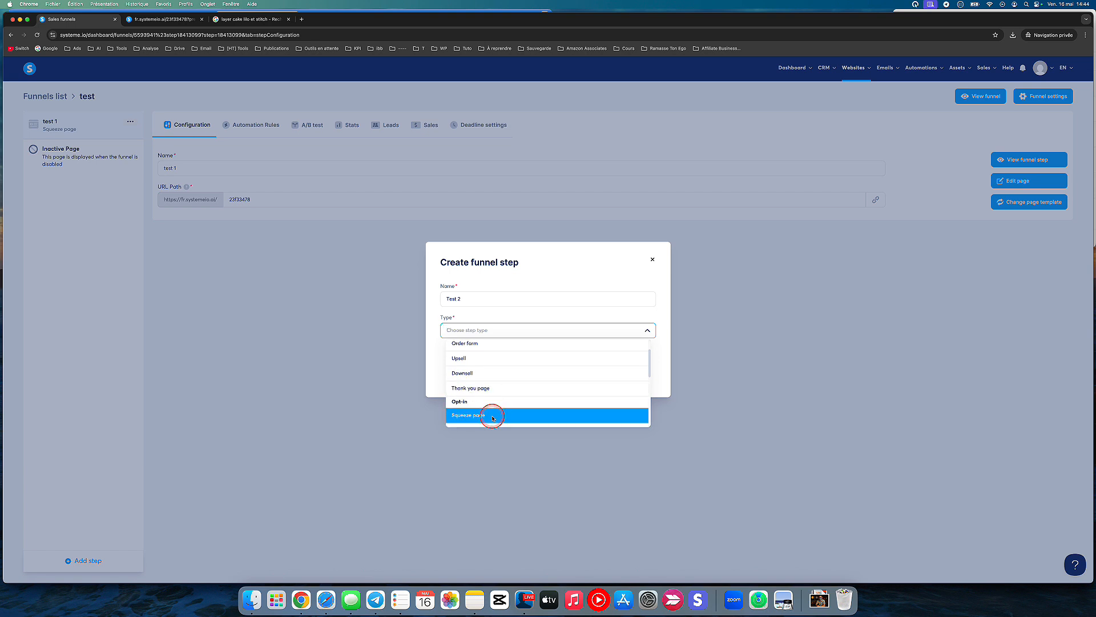
left_click(490, 417)
left_click(565, 354)
left_click(532, 381)
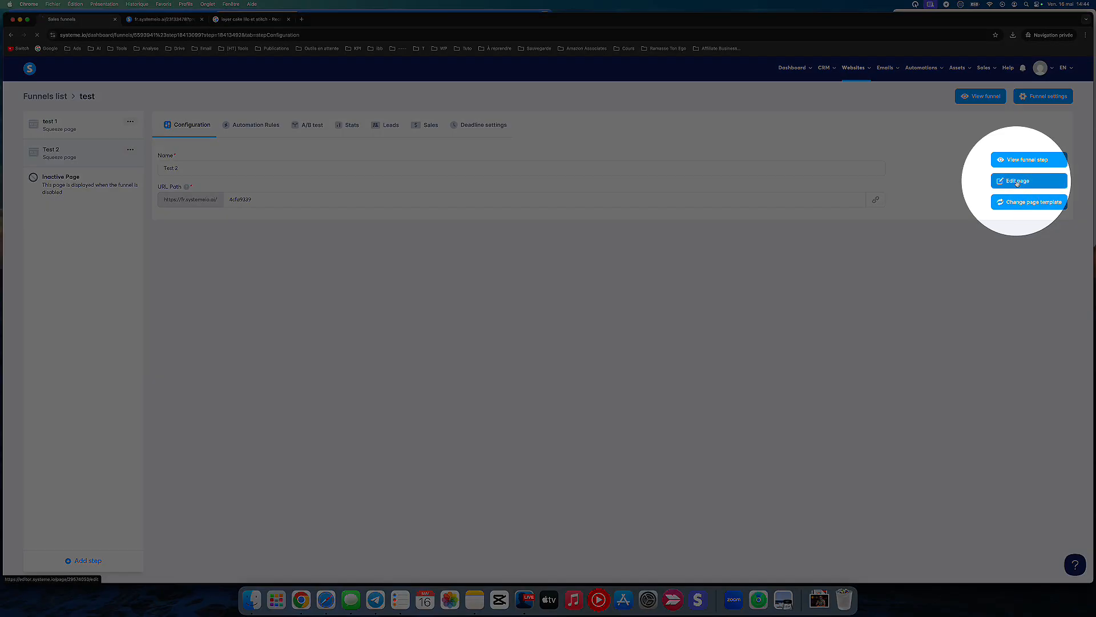
Step: Open the Test 2 page in the editor and check the finished carousel preview for reference
left_click(1017, 182)
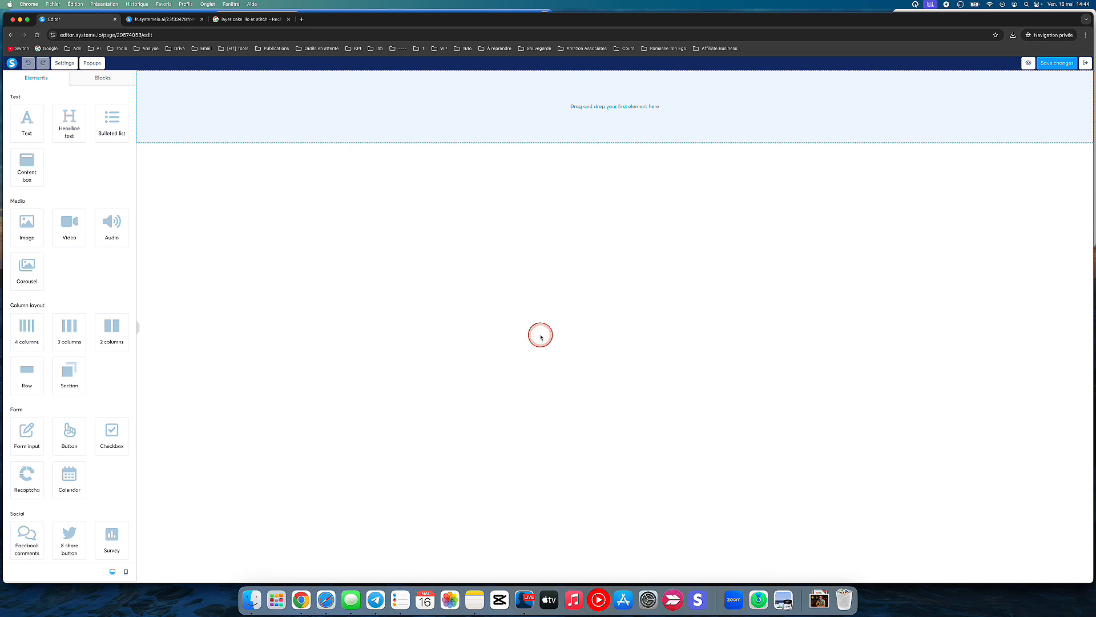
left_click(181, 19)
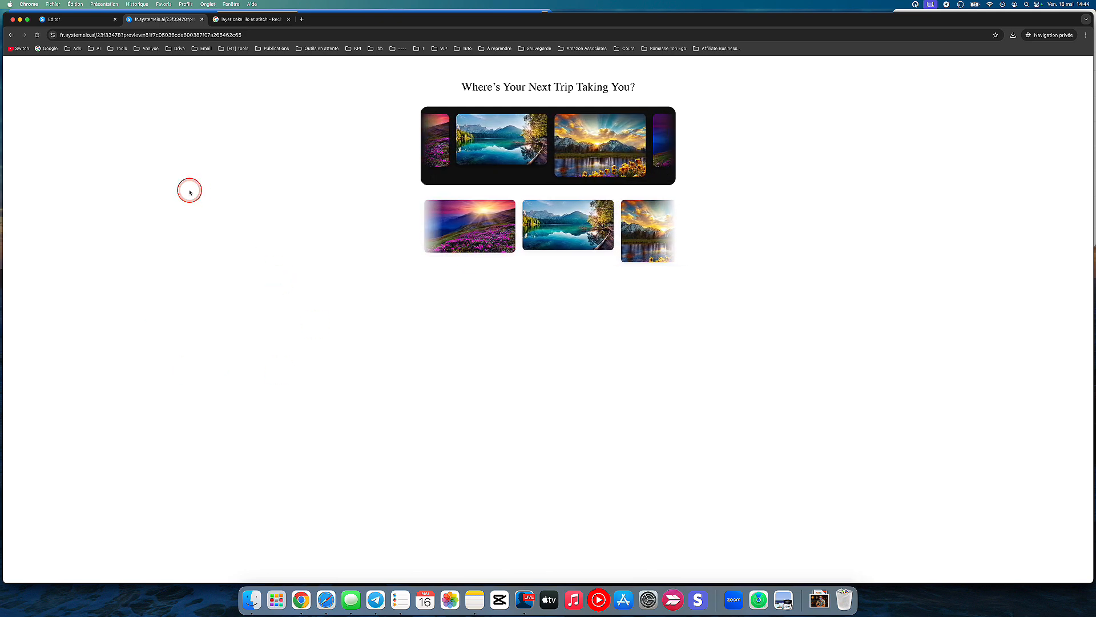
left_click(90, 20)
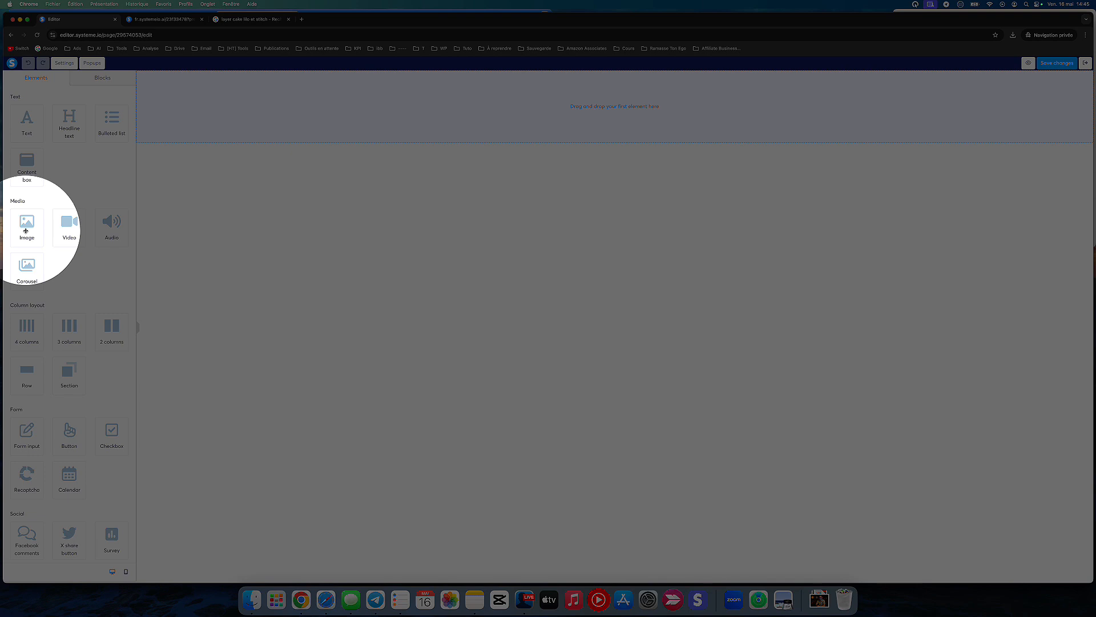
left_click(26, 230)
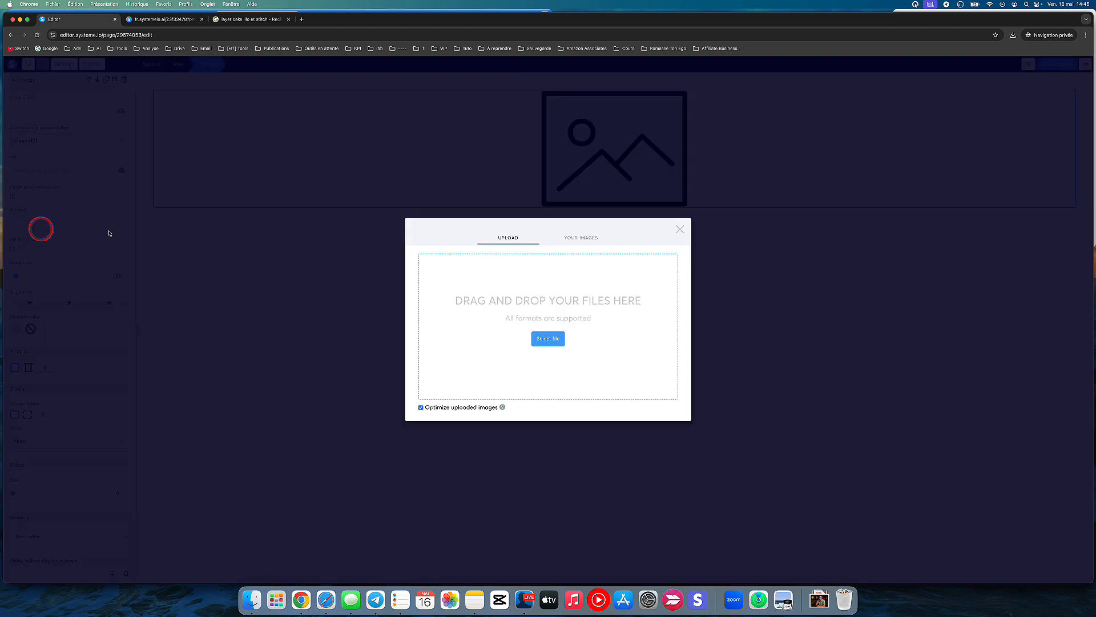
left_click(682, 229)
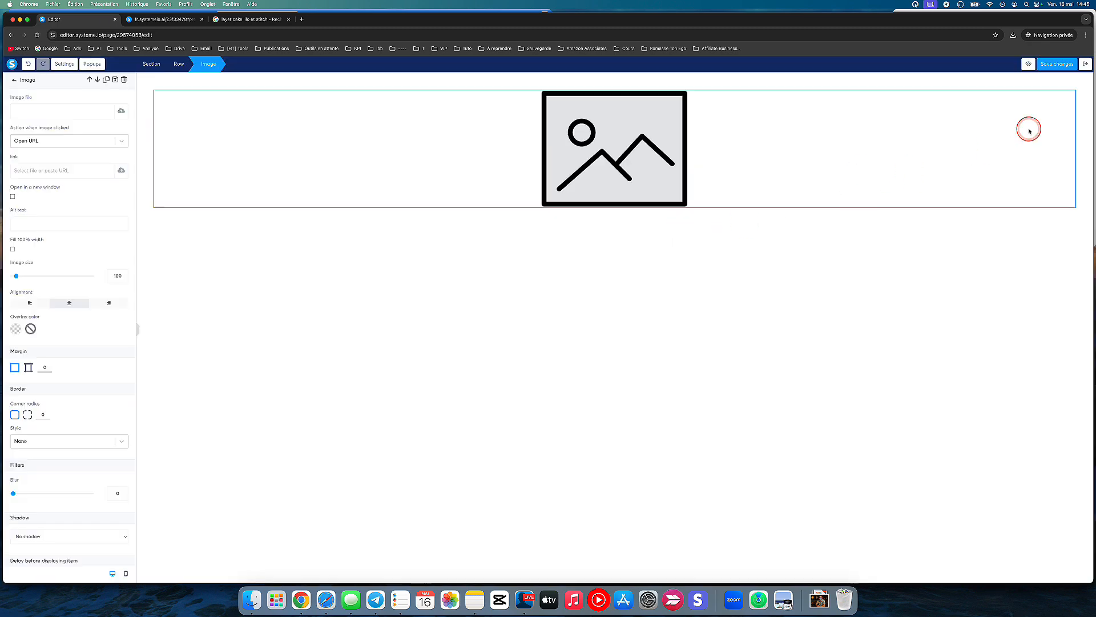
left_click(1066, 101)
left_click(1070, 94)
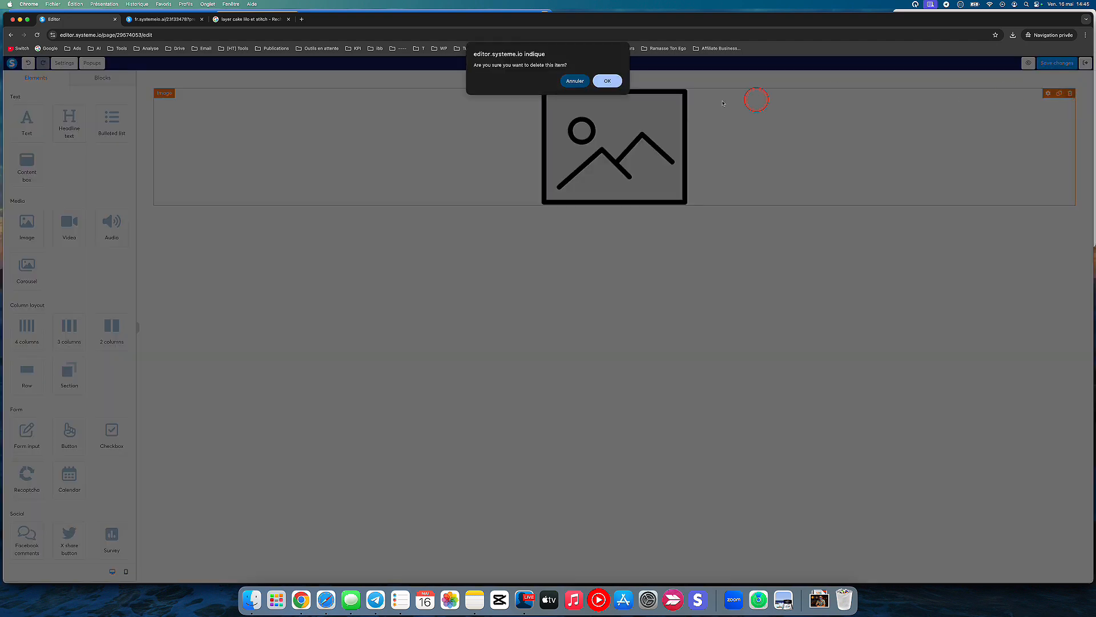
left_click(619, 81)
Step: Add a four-column layout to the empty row and set the section's content width to Small
scroll(70, 232, "down", 3)
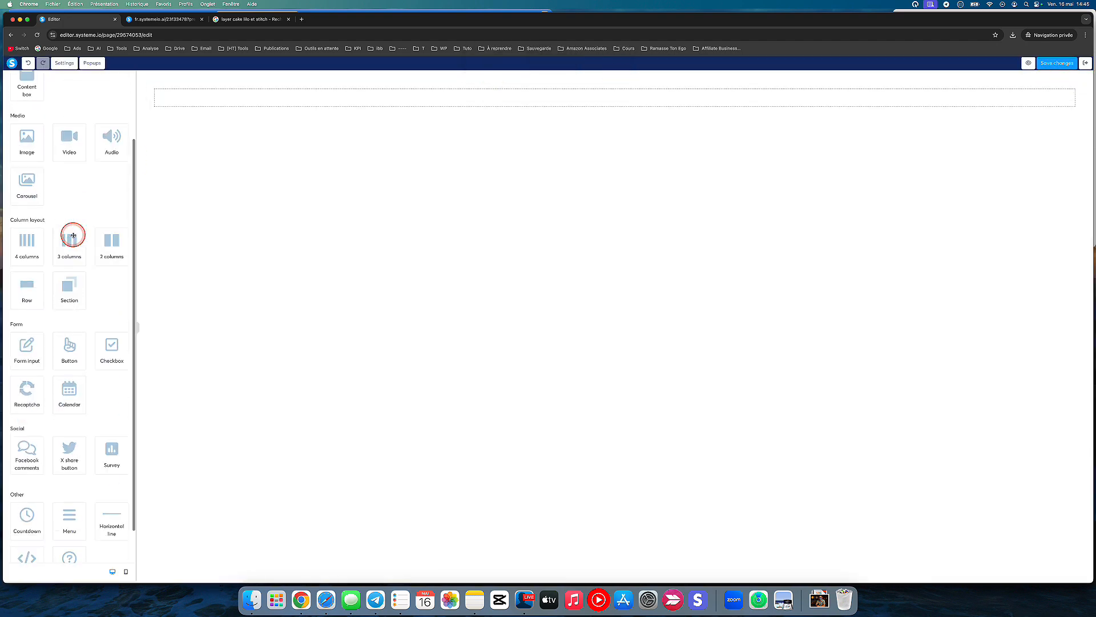
left_click_drag(46, 239, 315, 107)
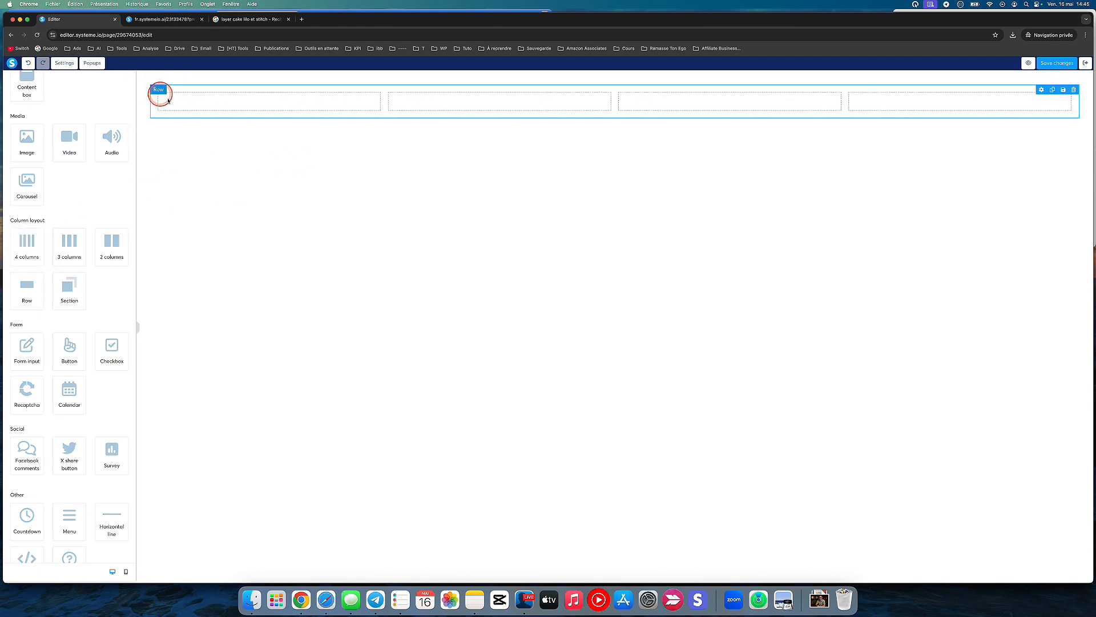
left_click(142, 122)
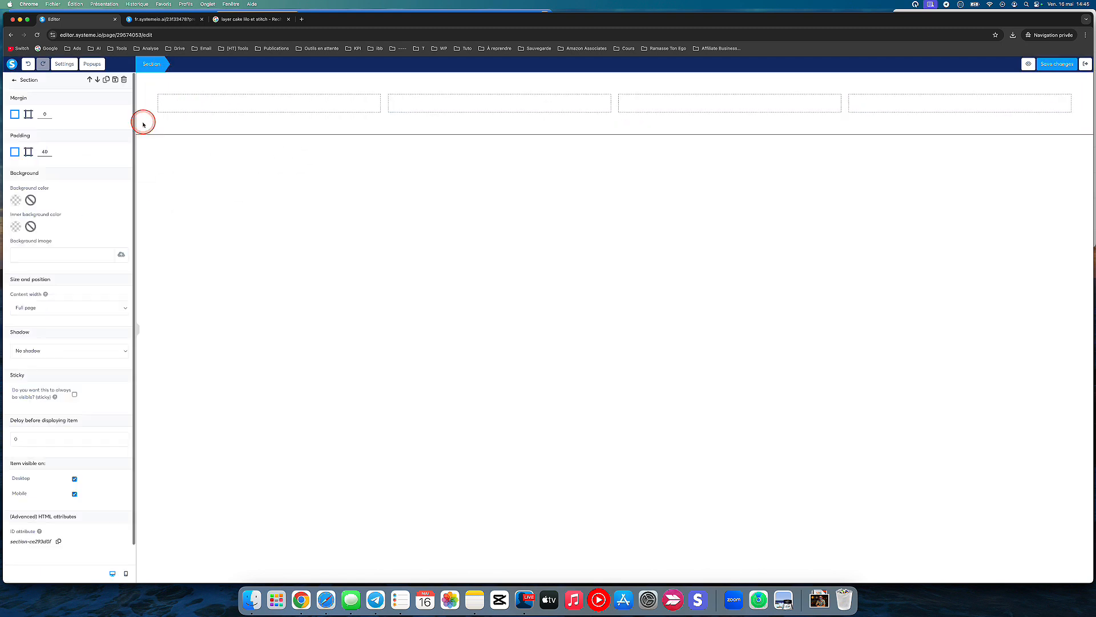
left_click(53, 311)
left_click(53, 331)
left_click(226, 249)
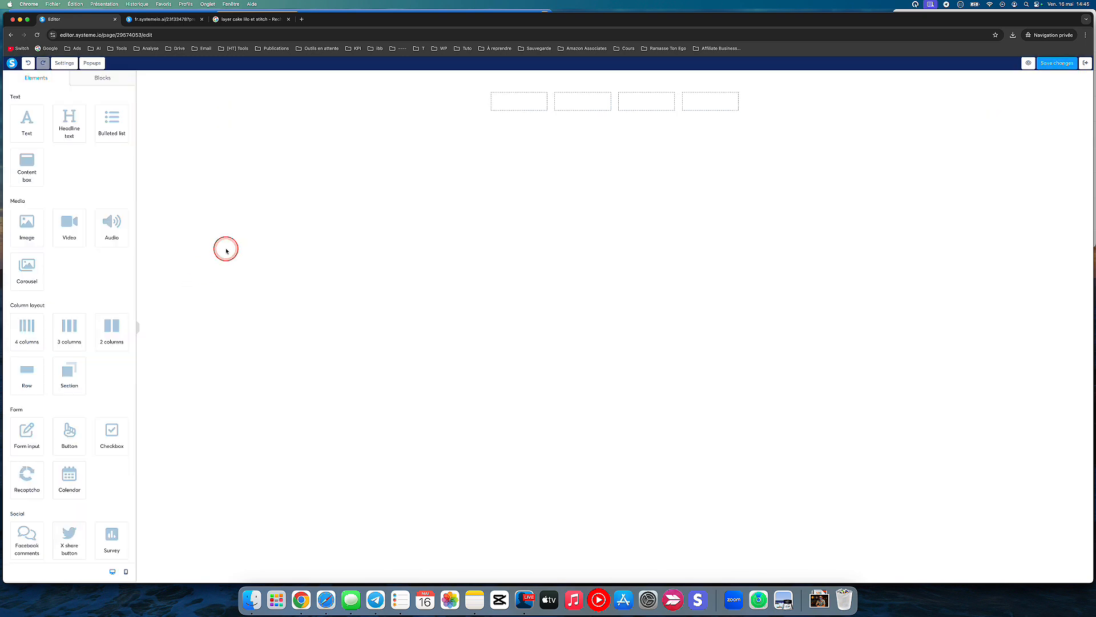
Step: Change the section's content width to a wider preset than Small
left_click(340, 106)
left_click(49, 311)
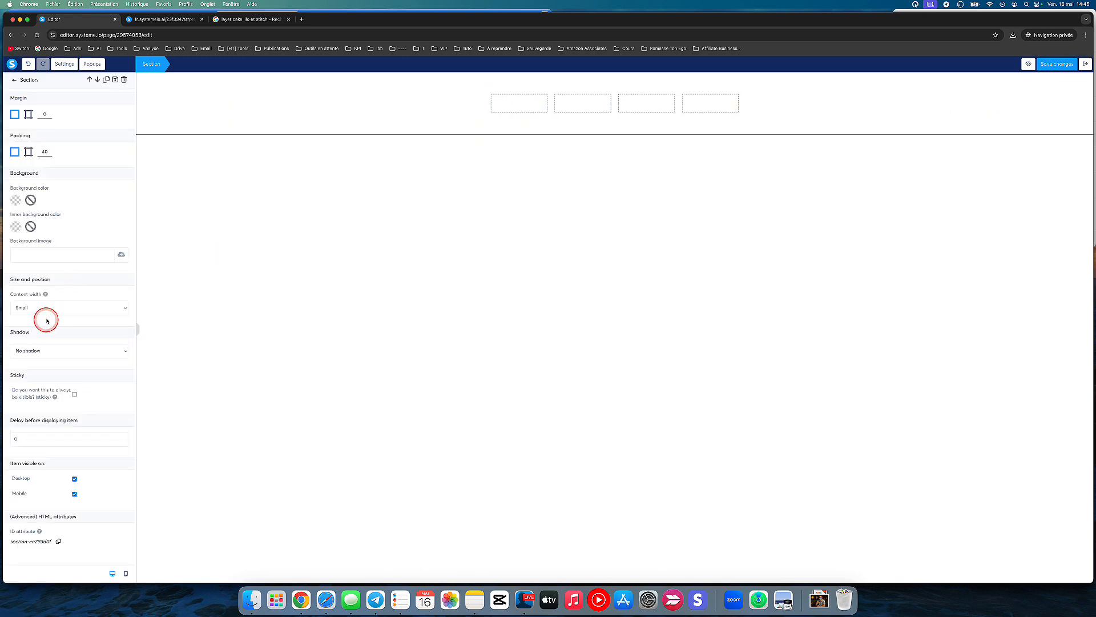
left_click(45, 300)
left_click(252, 234)
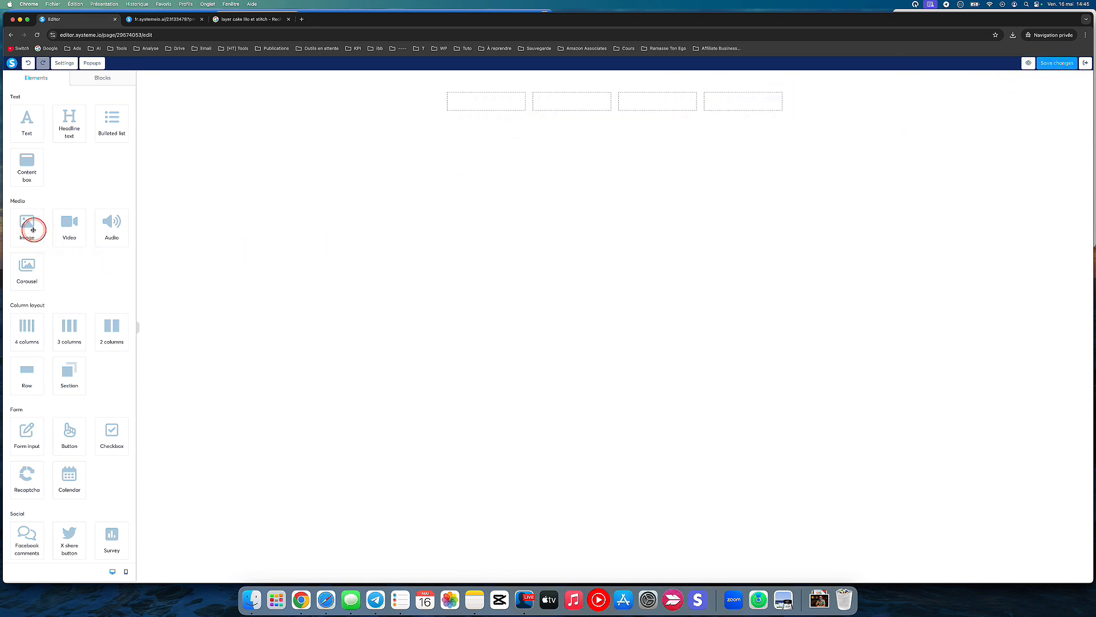
Step: Insert an image element in the first column and duplicate it three times
left_click_drag(27, 224, 462, 109)
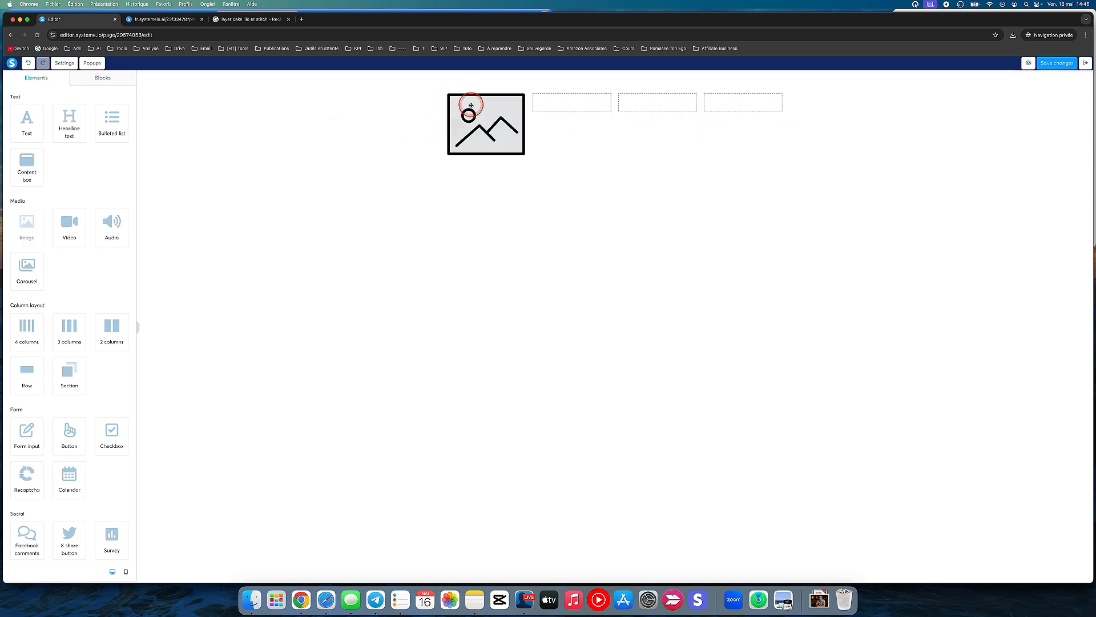
left_click(510, 98)
left_click(510, 98)
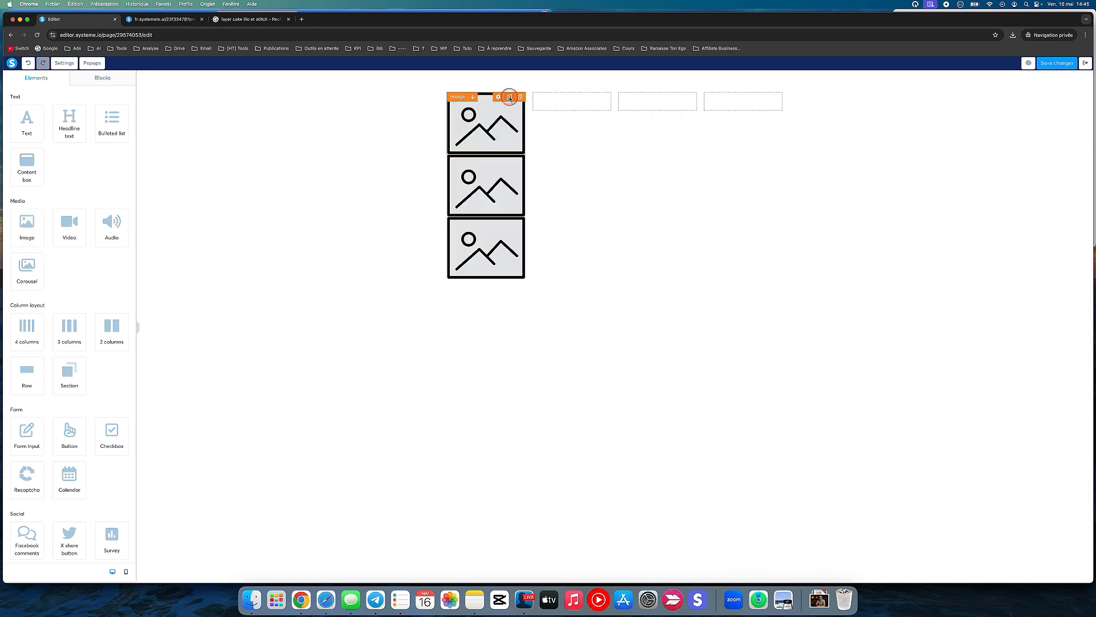
left_click(510, 99)
Step: Distribute the duplicated image elements so the second, third and fourth columns each hold one
left_click_drag(489, 127, 575, 114)
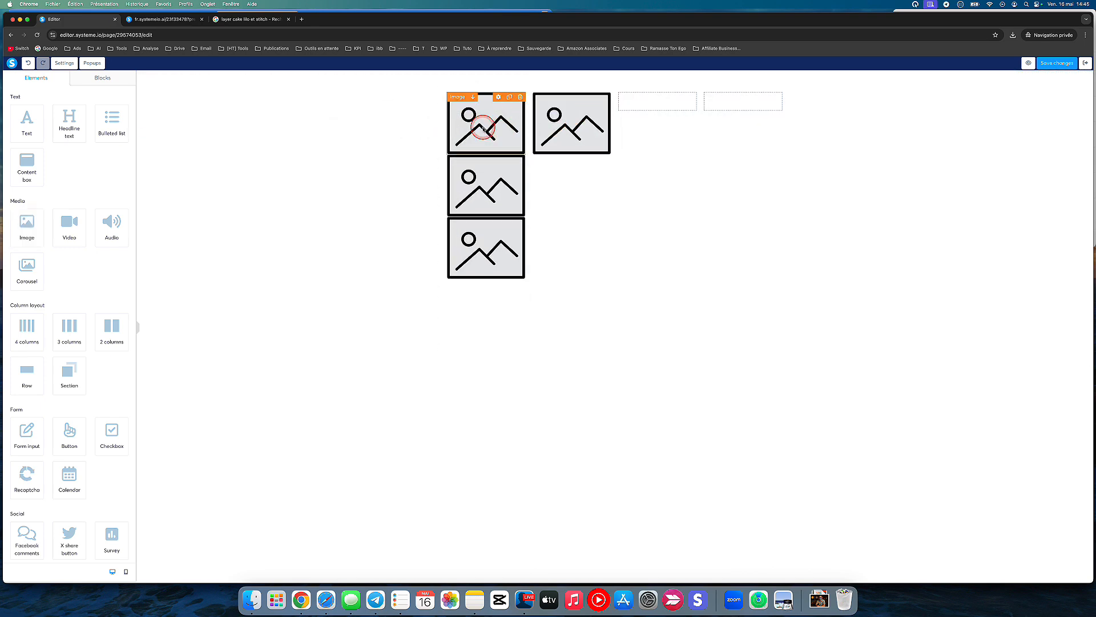
left_click_drag(482, 122, 646, 111)
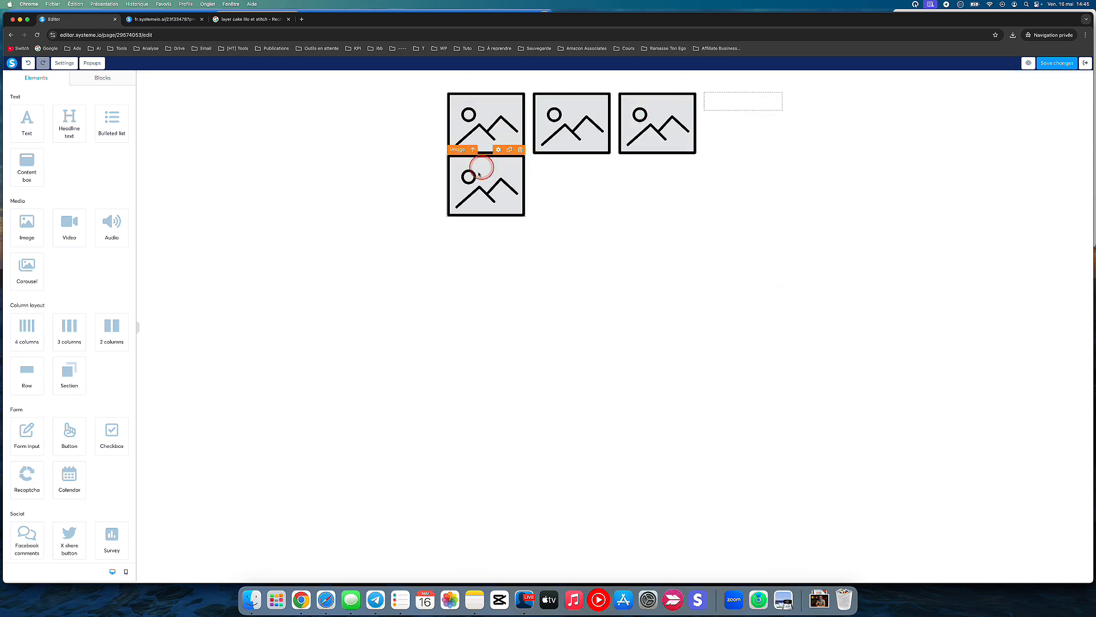
left_click_drag(482, 171, 727, 117)
left_click(485, 110)
left_click(434, 182)
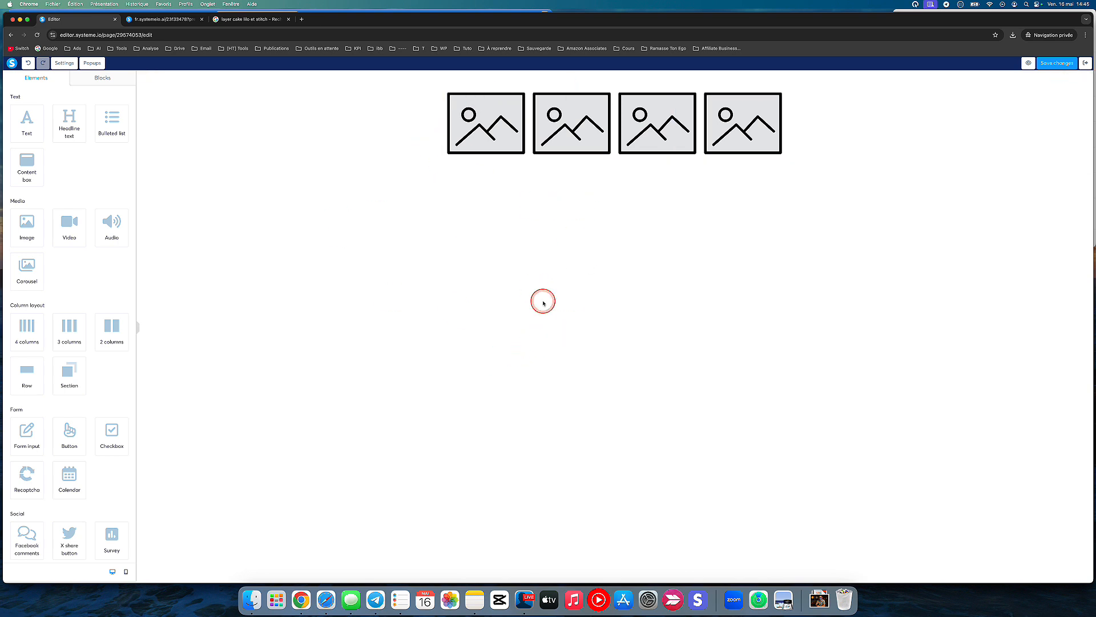
Step: Examine the image search results for "layer cake lilo et stitch", the carousel preview and the first picture's save options
left_click(257, 21)
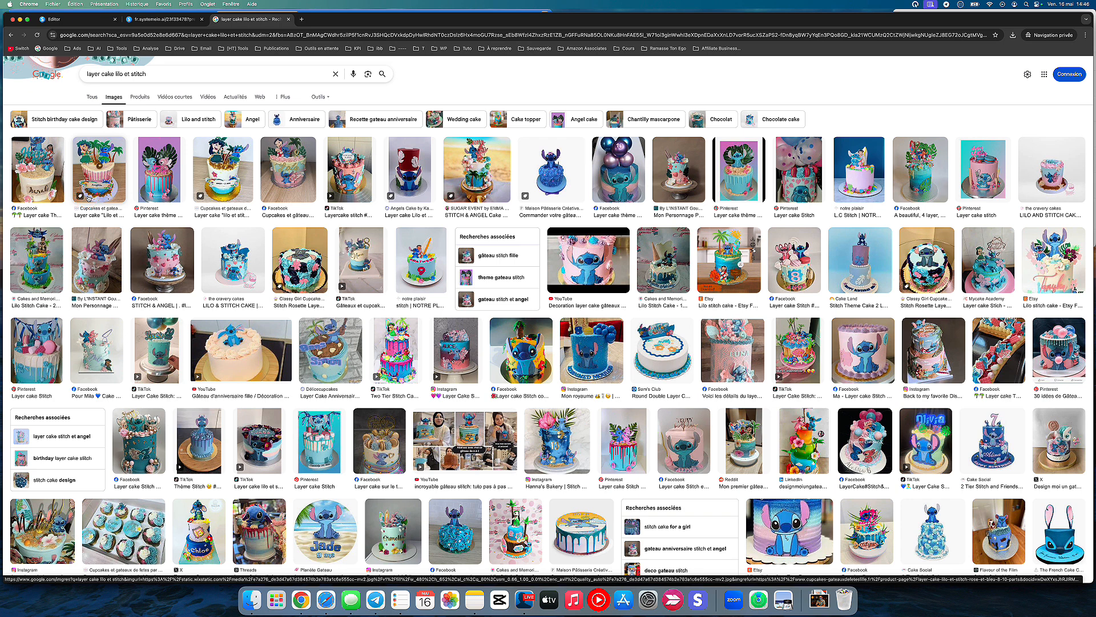
left_click(164, 19)
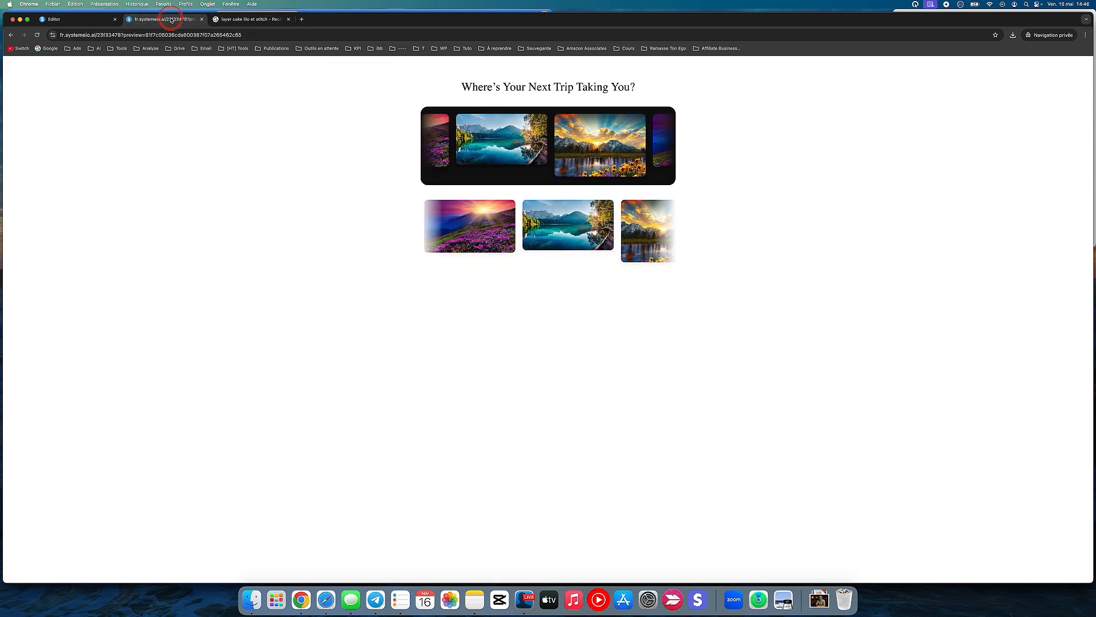
left_click(241, 21)
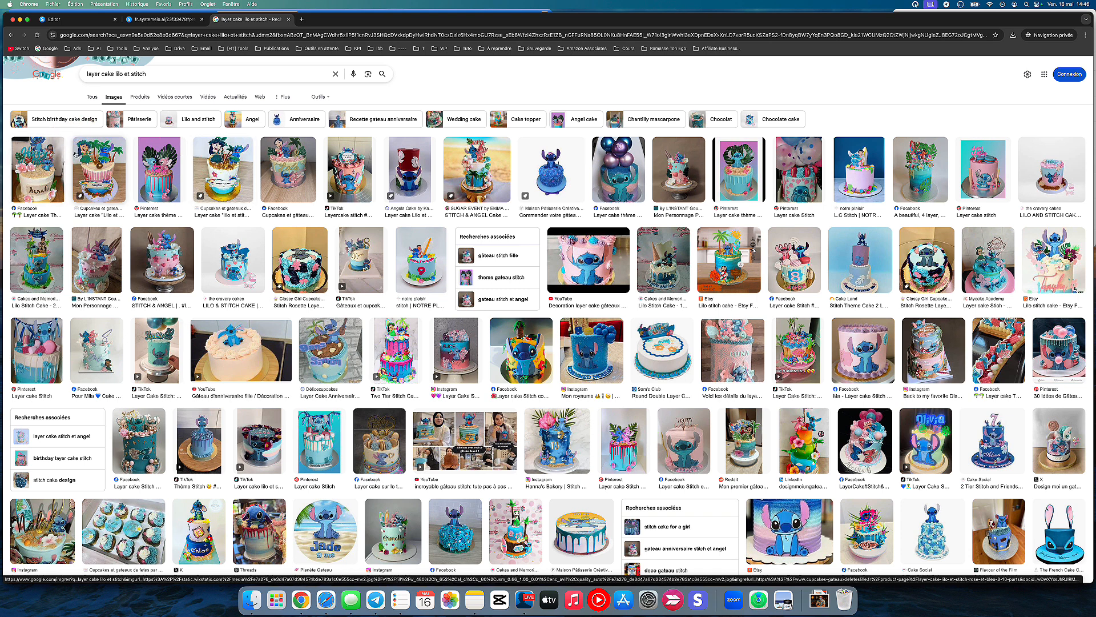
left_click(50, 143)
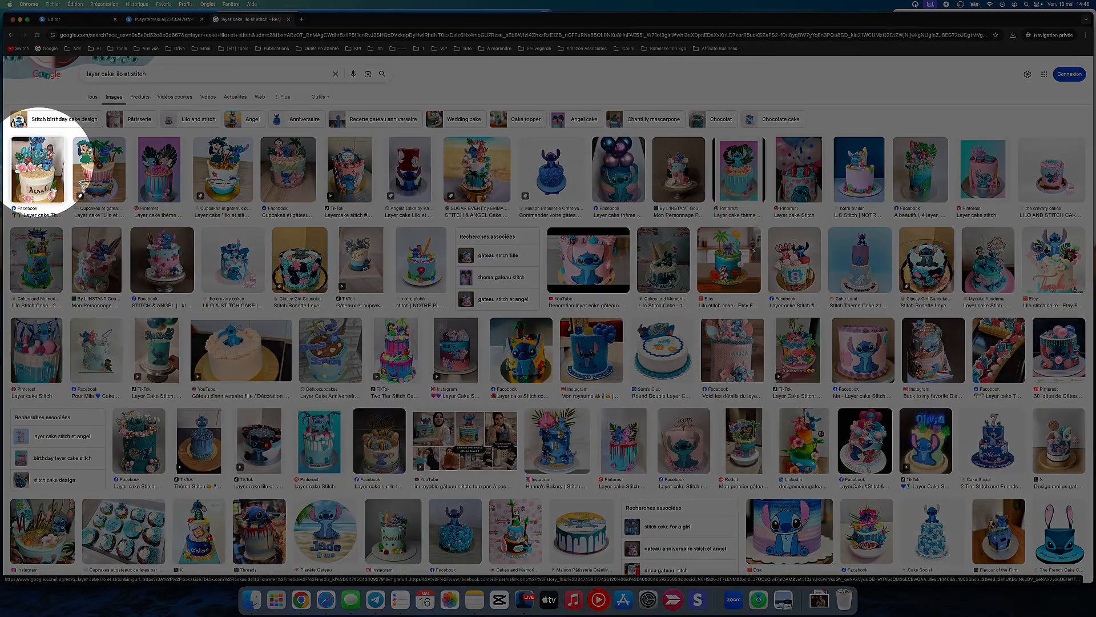
right_click(39, 165)
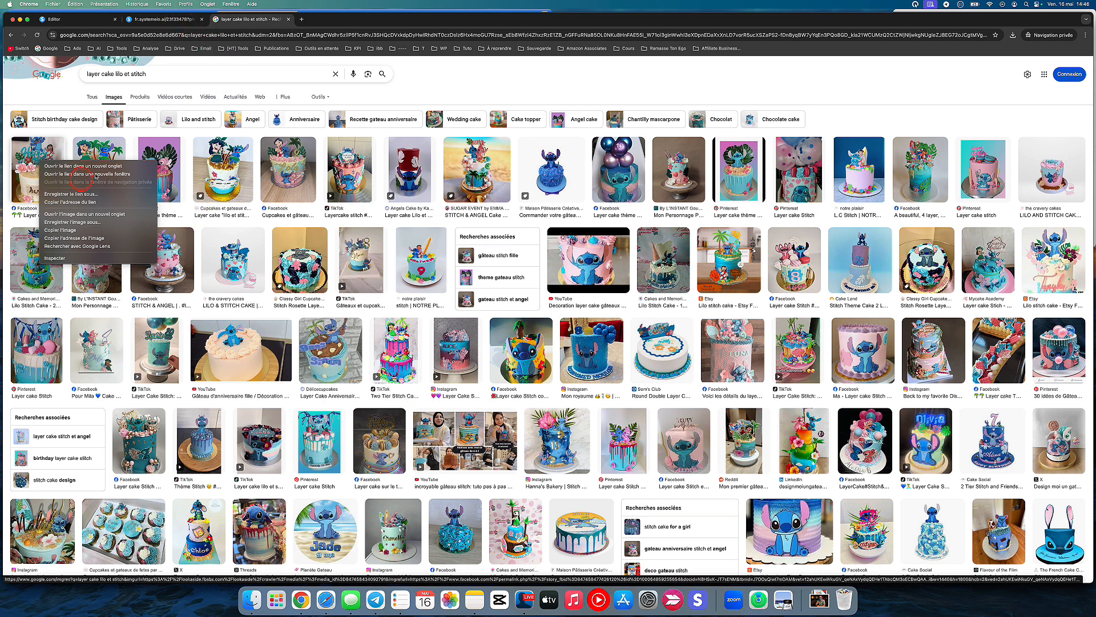
left_click(85, 21)
Step: Return to the page editor and fill the first image element with telechargement3.jpeg from the uploaded images
left_click(84, 21)
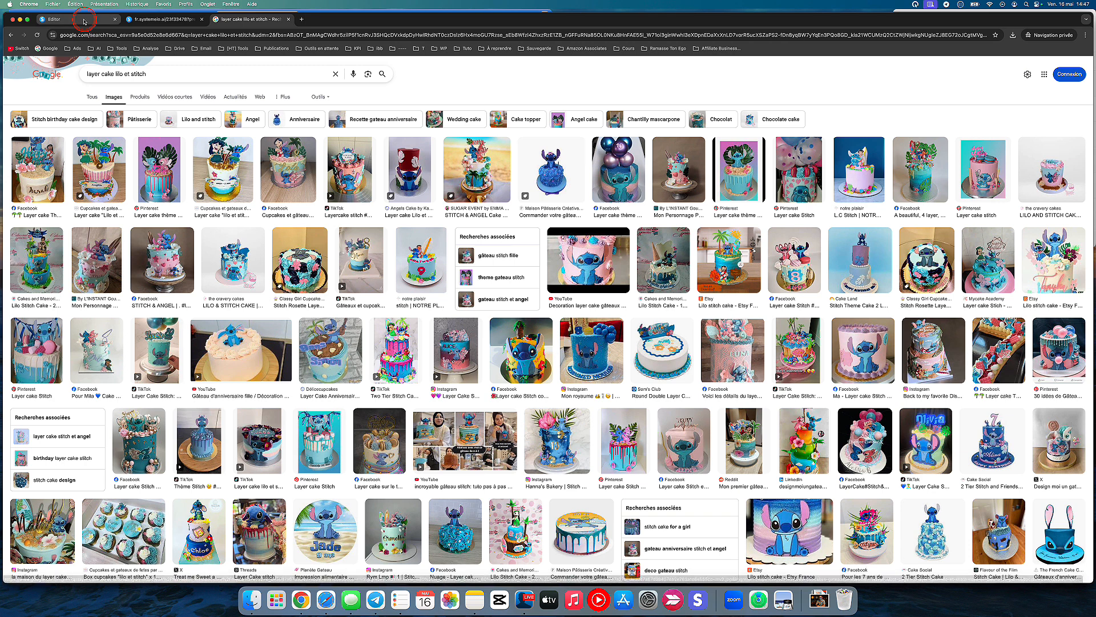
left_click(479, 118)
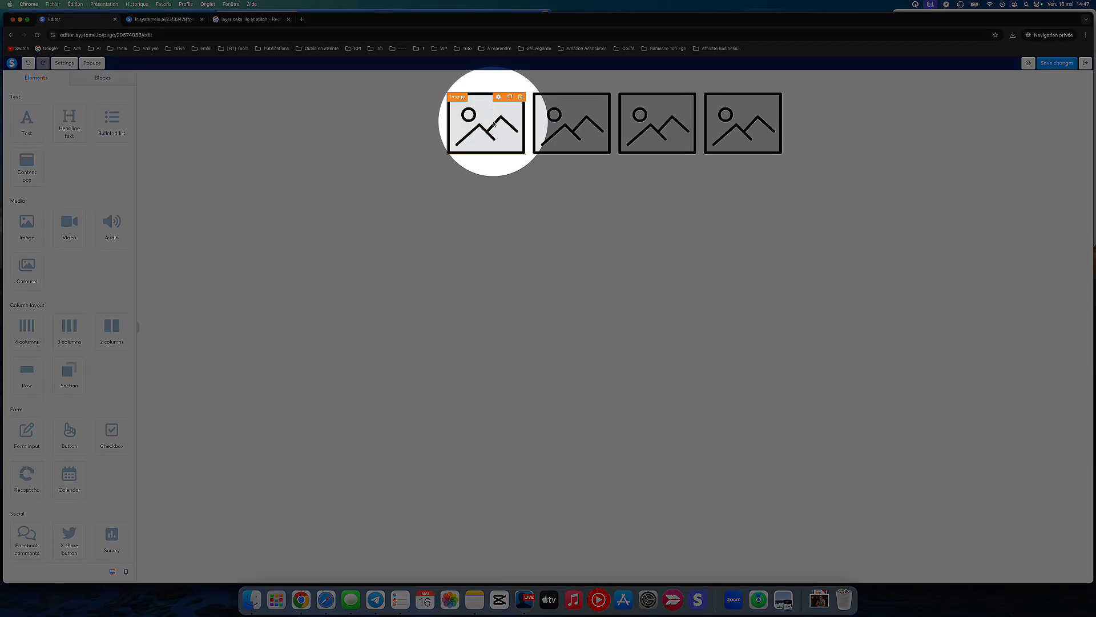
left_click(494, 123)
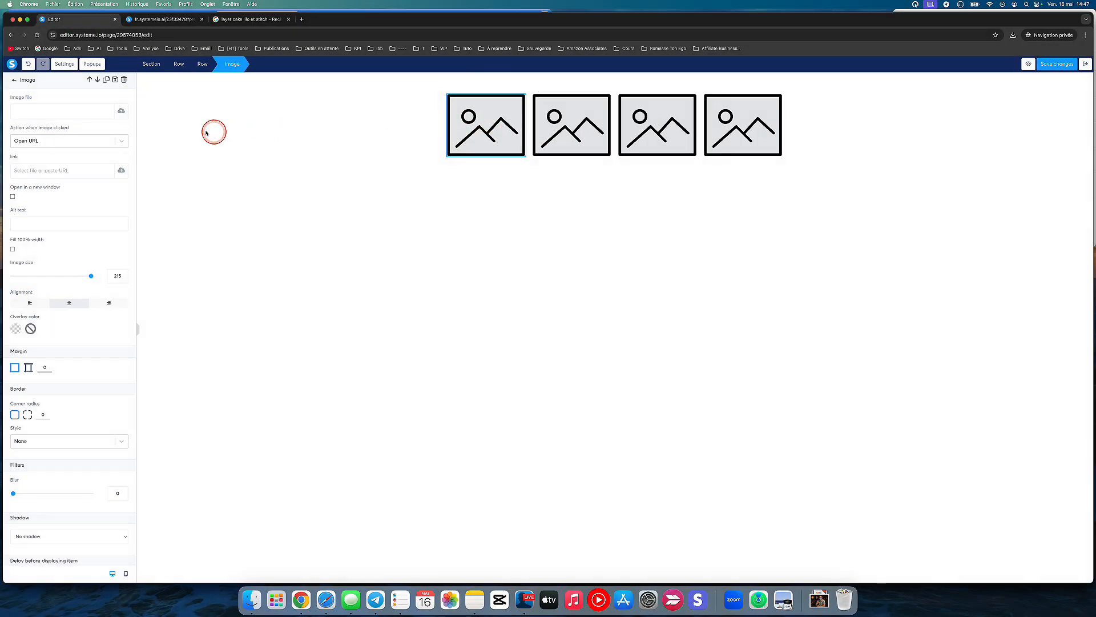
left_click(121, 111)
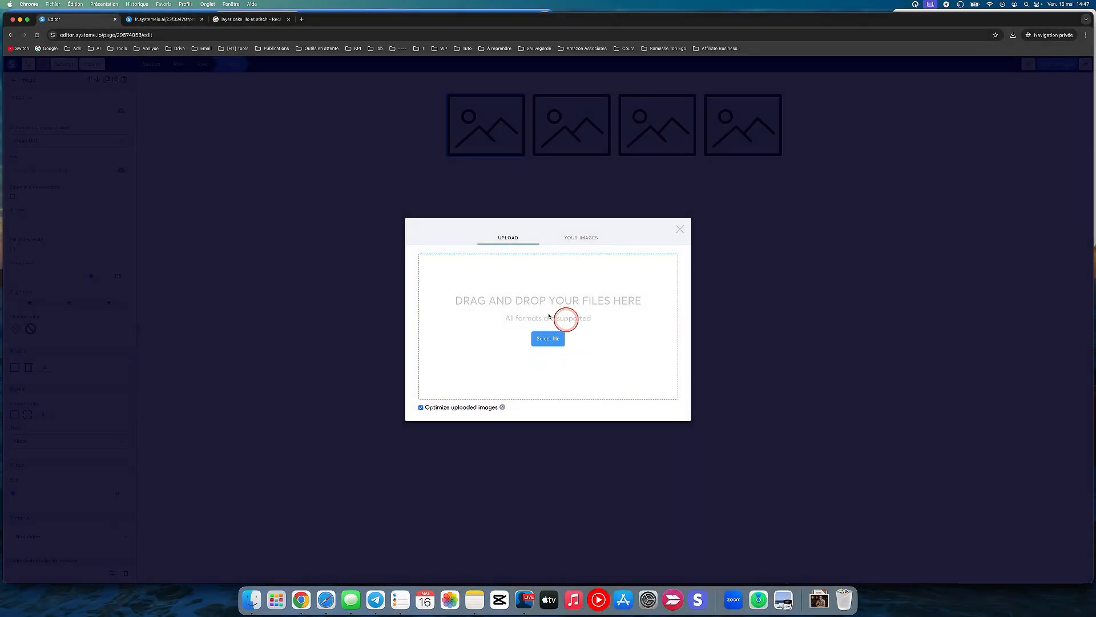
left_click(582, 241)
left_click(440, 324)
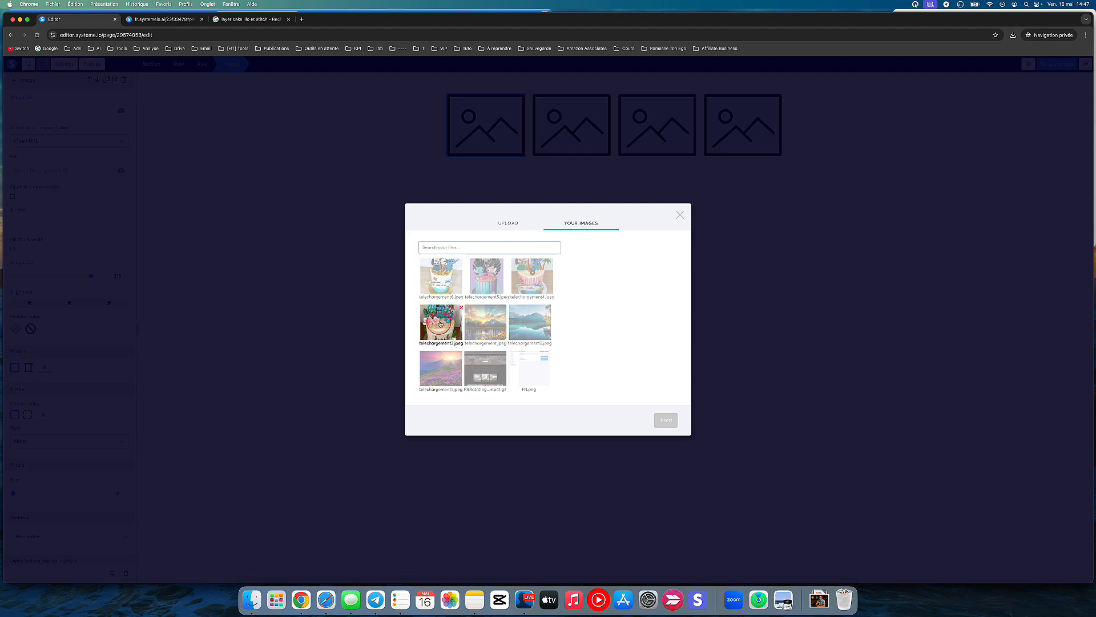
left_click(664, 419)
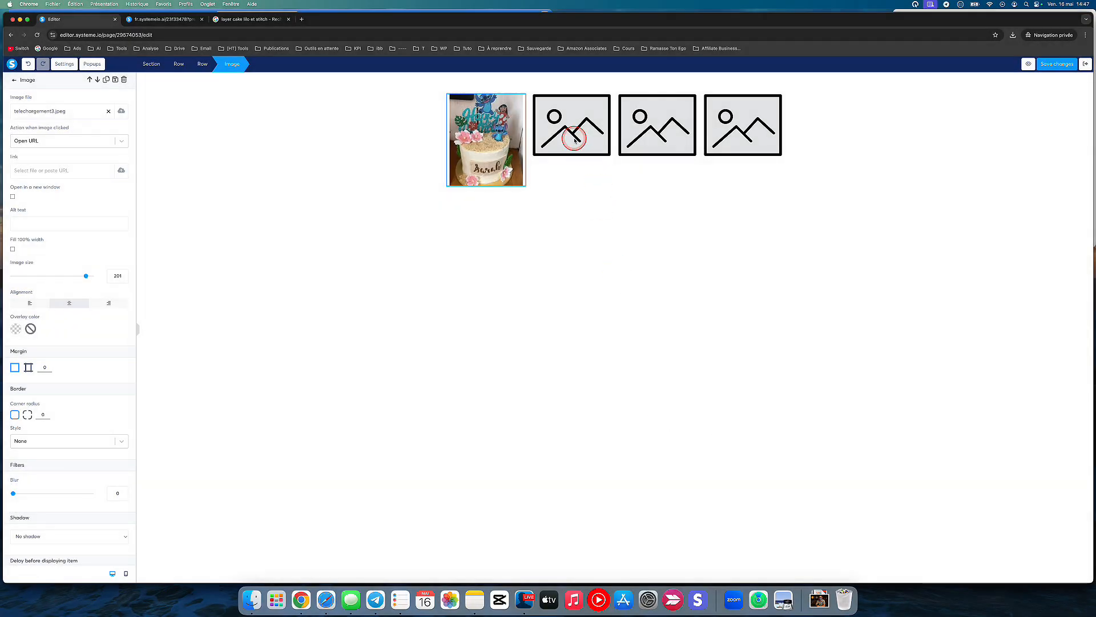
Step: Fill the second image element with telechargement4.jpeg from the uploaded images
left_click(574, 138)
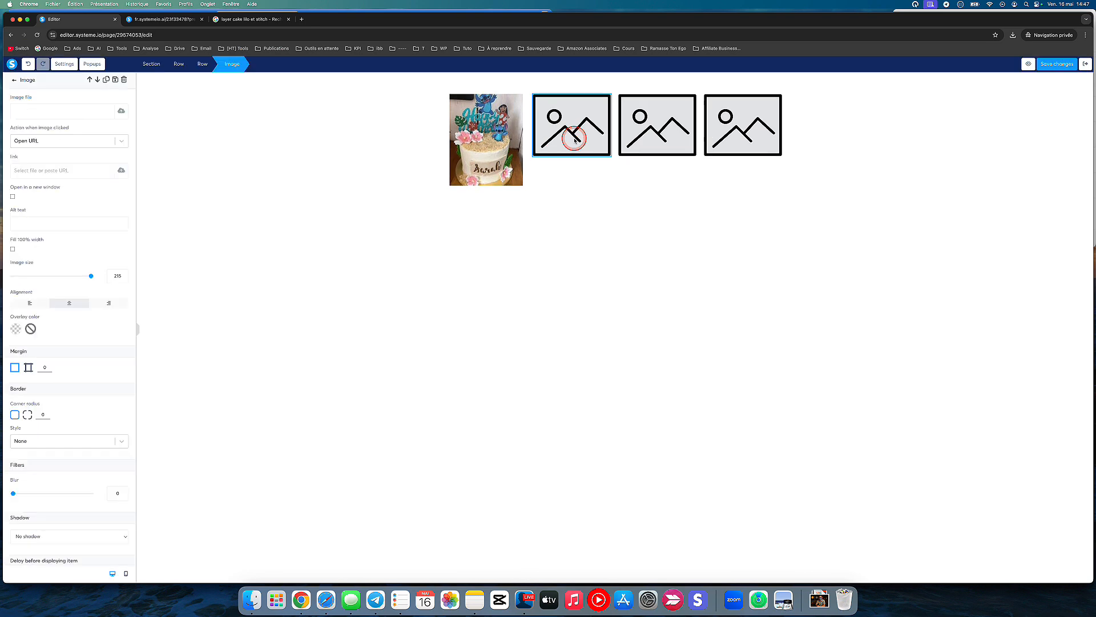
left_click(122, 110)
left_click(580, 238)
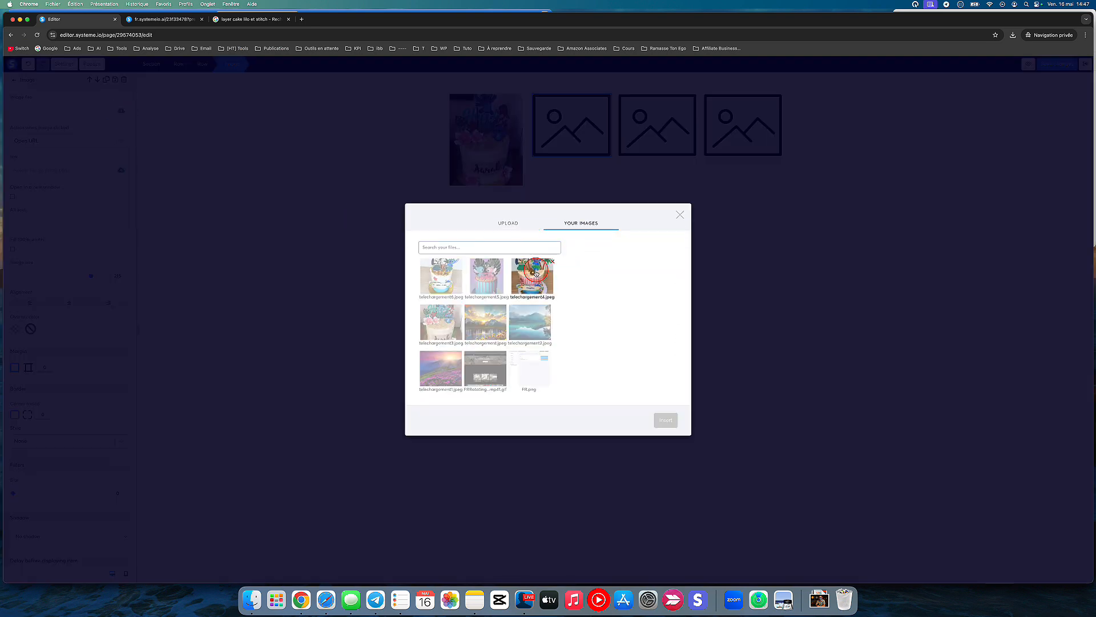
left_click(532, 270)
left_click(669, 428)
left_click(678, 213)
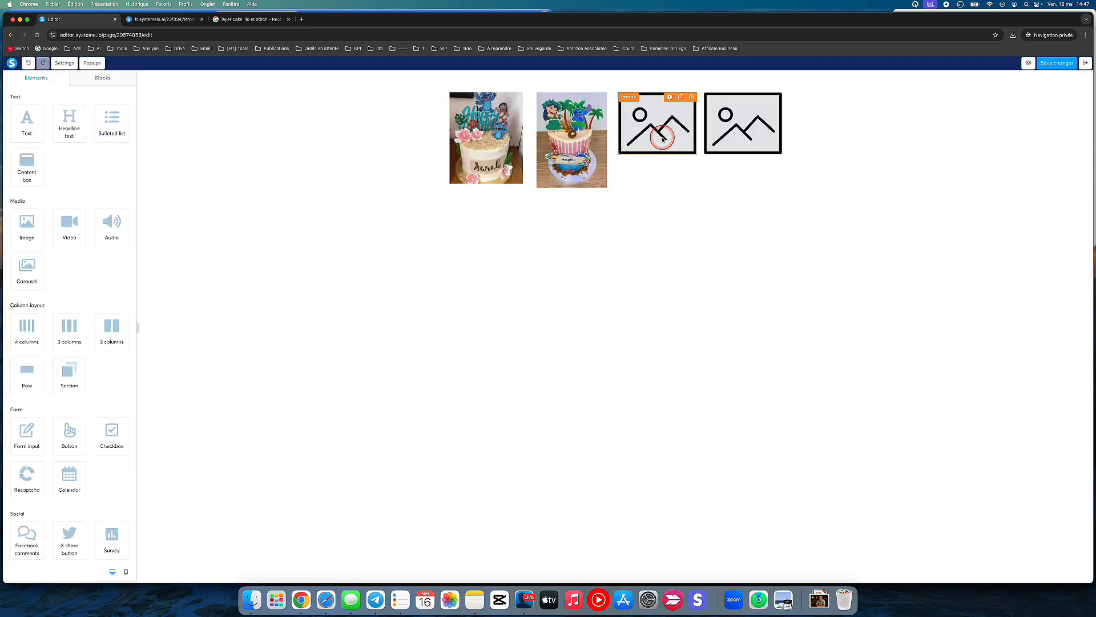
Step: Fill the third image element with telechargement5.jpeg from the uploaded images
left_click(647, 124)
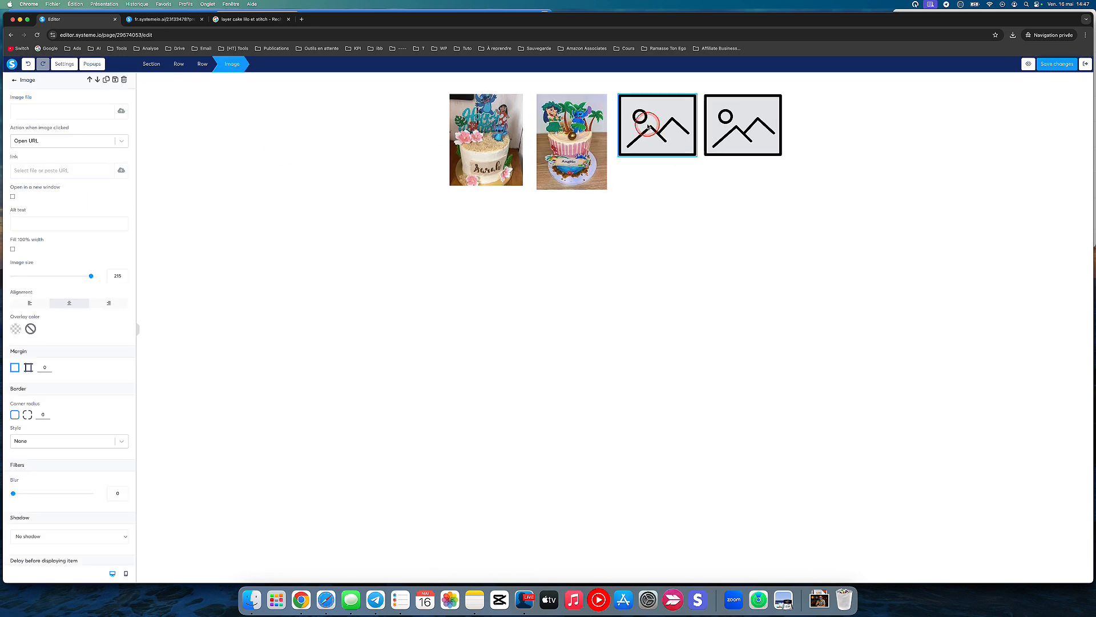
left_click(121, 110)
left_click(583, 236)
left_click(474, 256)
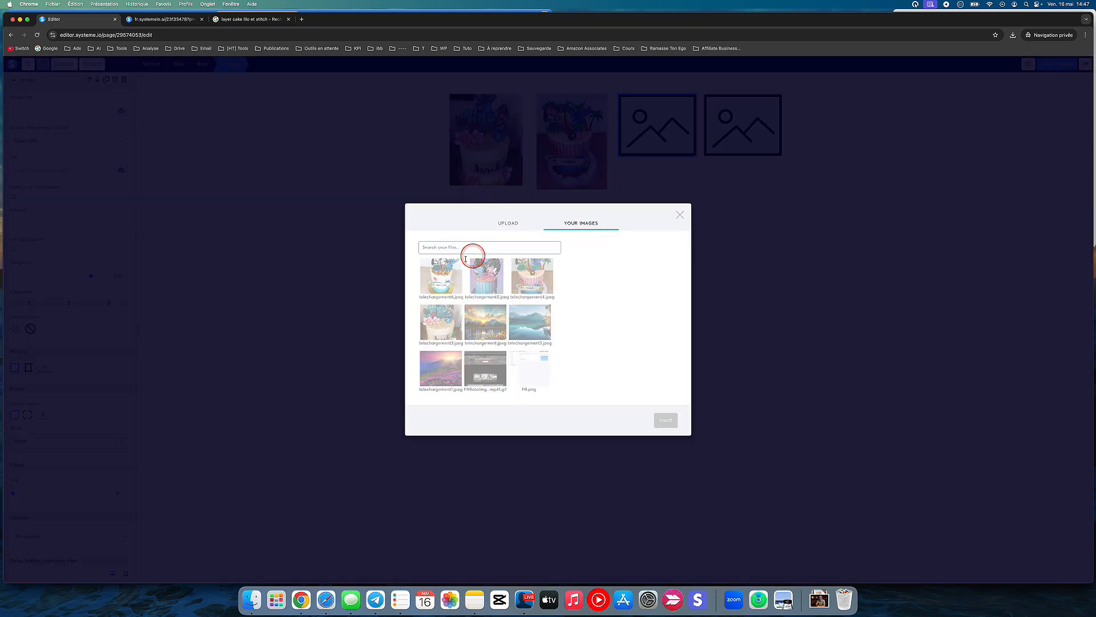
left_click(666, 428)
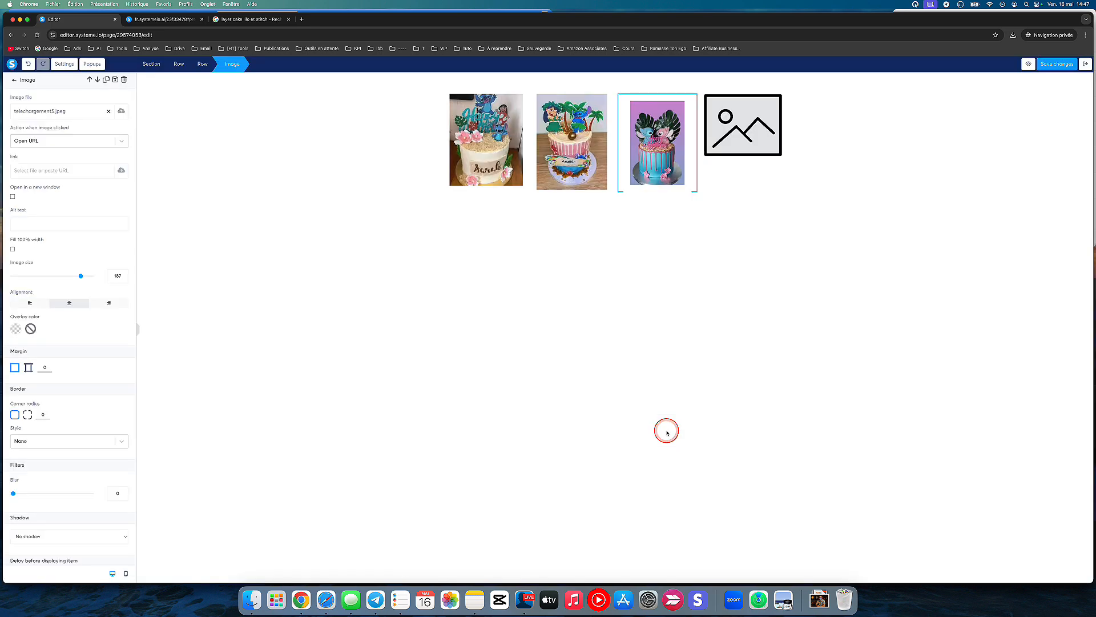
Step: Fill the fourth image element with telechargement6.jpeg from the uploaded images
left_click(748, 142)
left_click(121, 111)
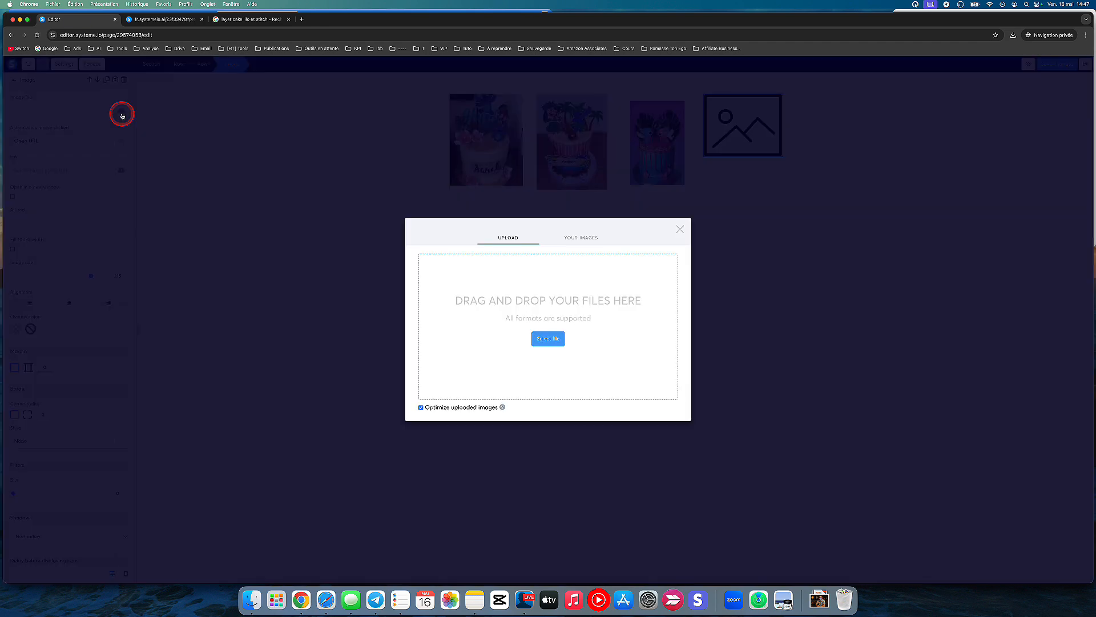
left_click(580, 236)
left_click(442, 278)
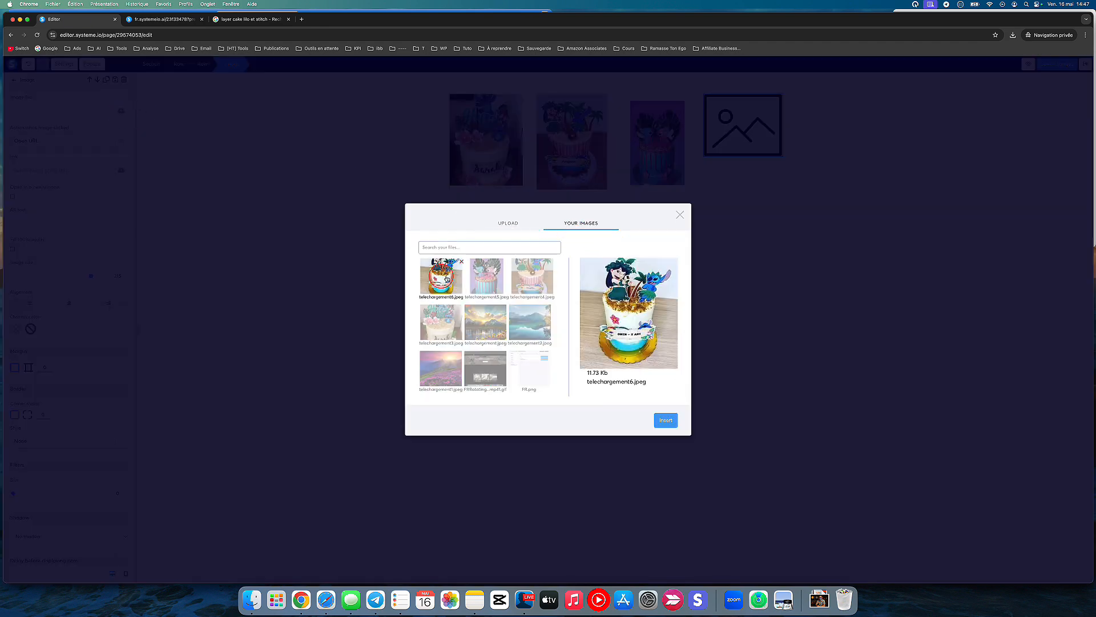
left_click(663, 422)
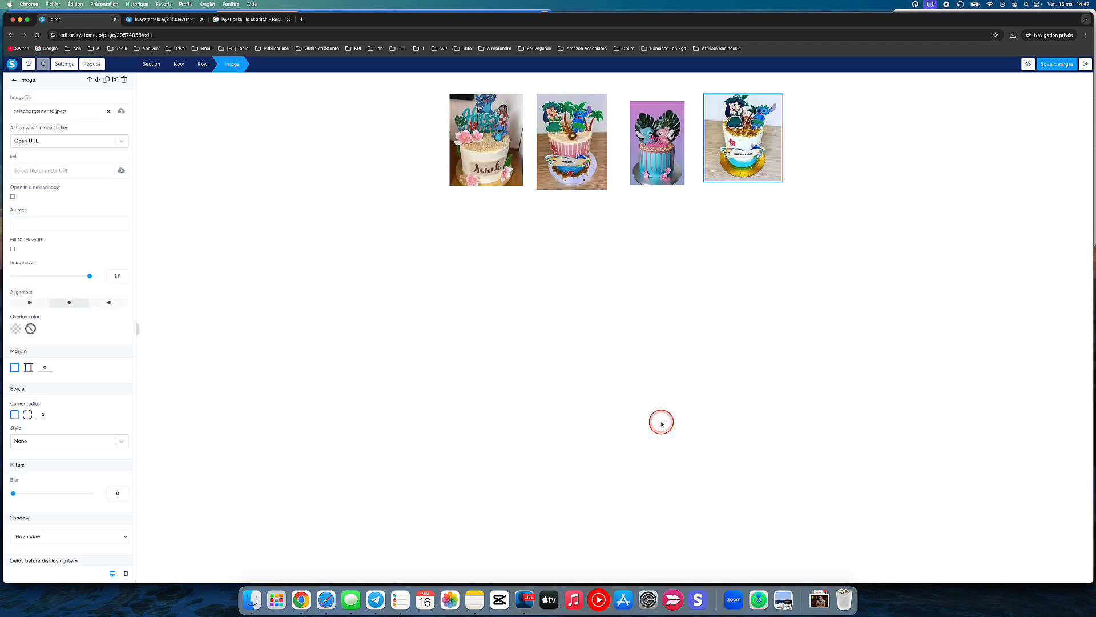
Step: Save the page and show its preview side by side with the Notes window
left_click(1058, 65)
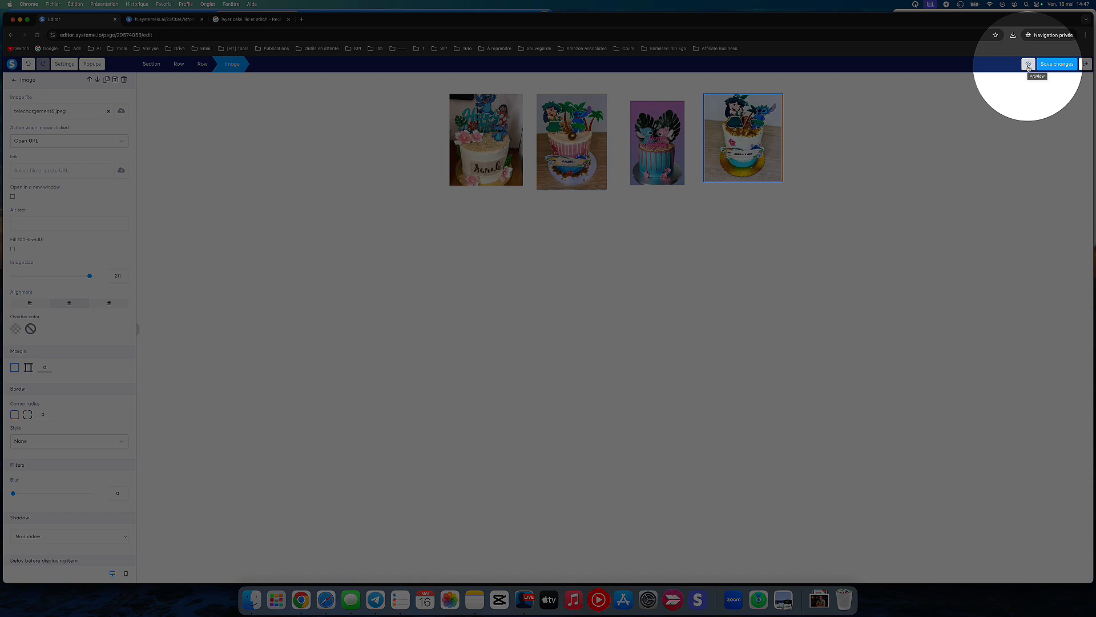
left_click(1029, 66)
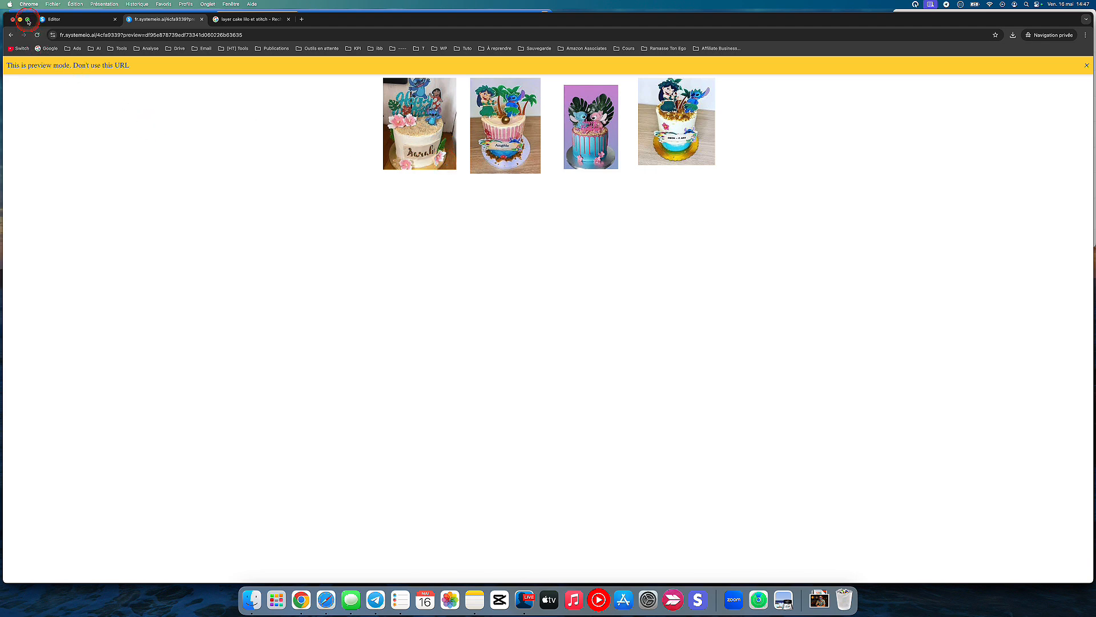
mouse_move(28, 21)
left_click(30, 45)
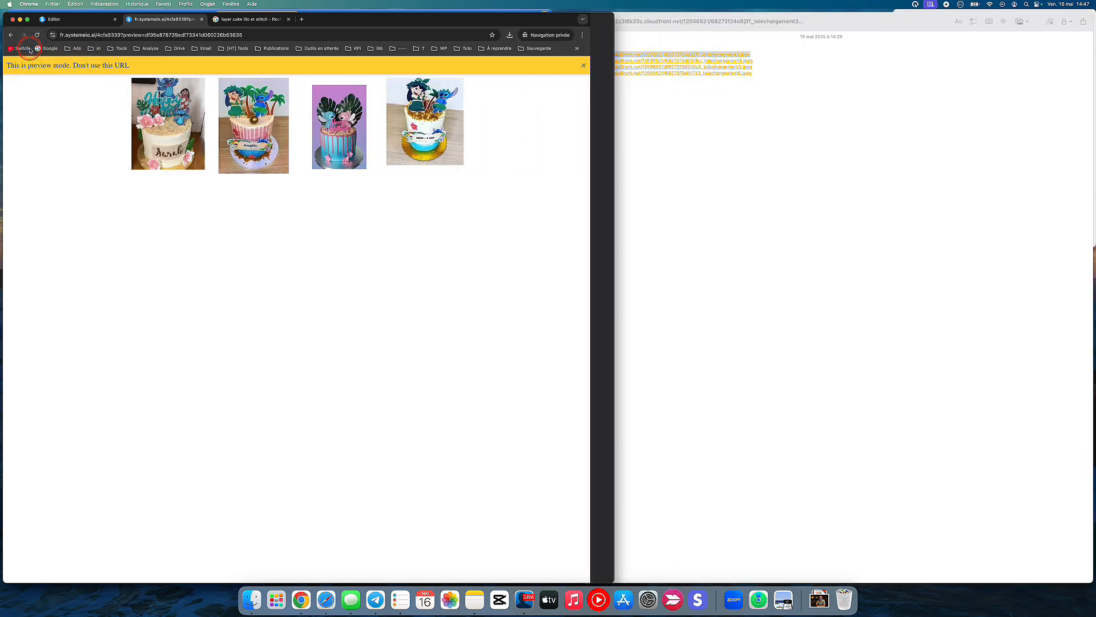
left_click(645, 147)
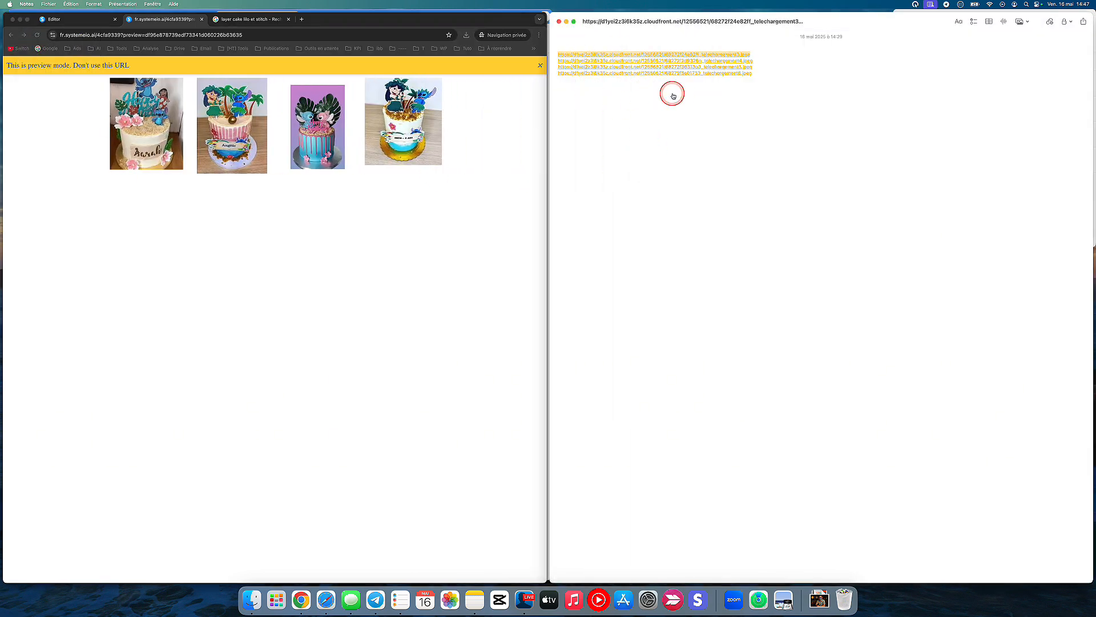
left_click(251, 253)
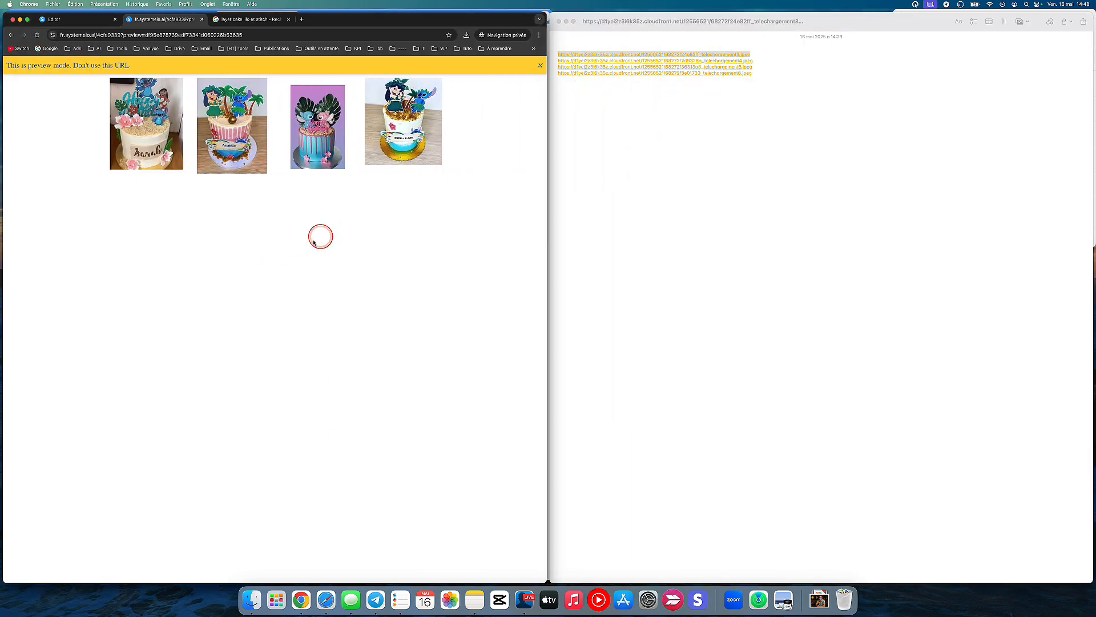
Step: Copy the first cake image's address from the preview onto its own line below the existing links in Notes
right_click(143, 130)
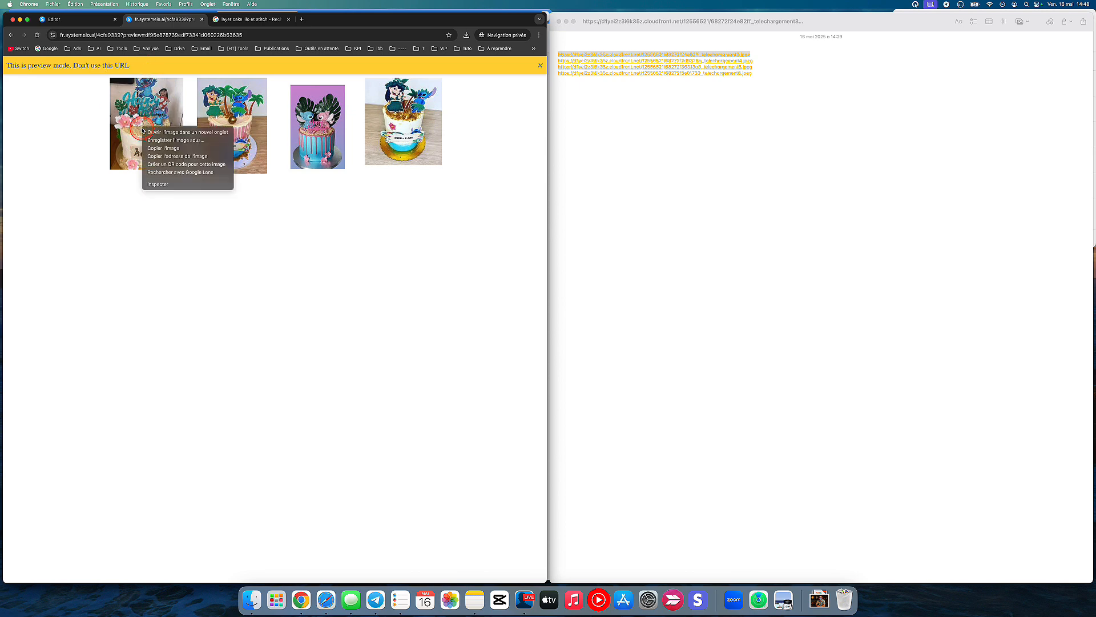
left_click(200, 156)
left_click(643, 196)
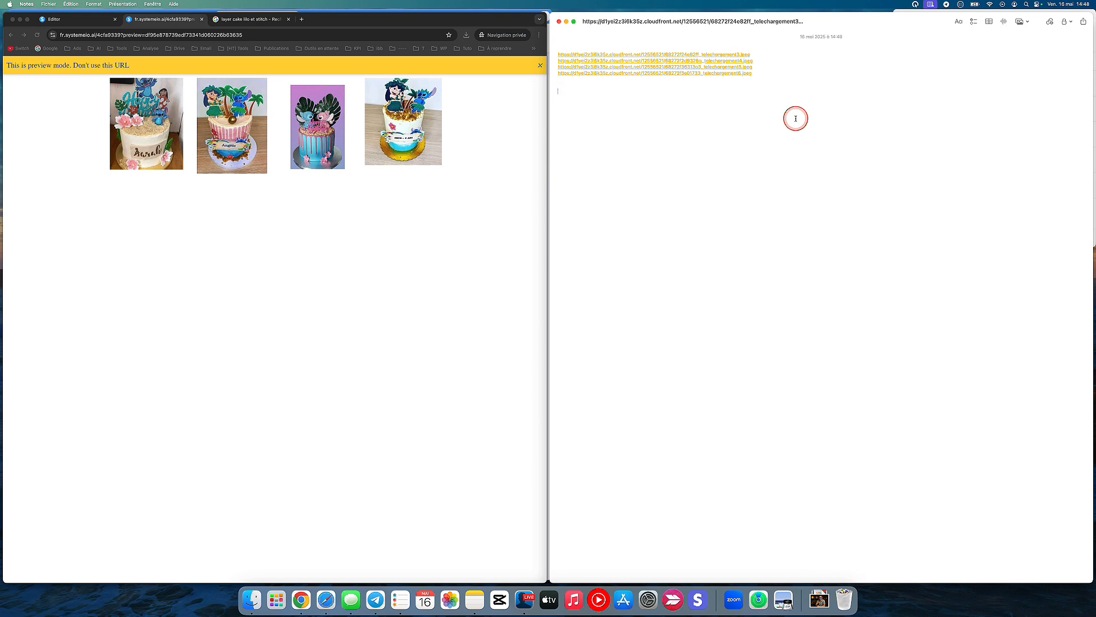
type("https://d1yei2z3i6k35z.cloudfront.net/12556521/68272f24e82ff_telechargement3.jpeg")
key("Return")
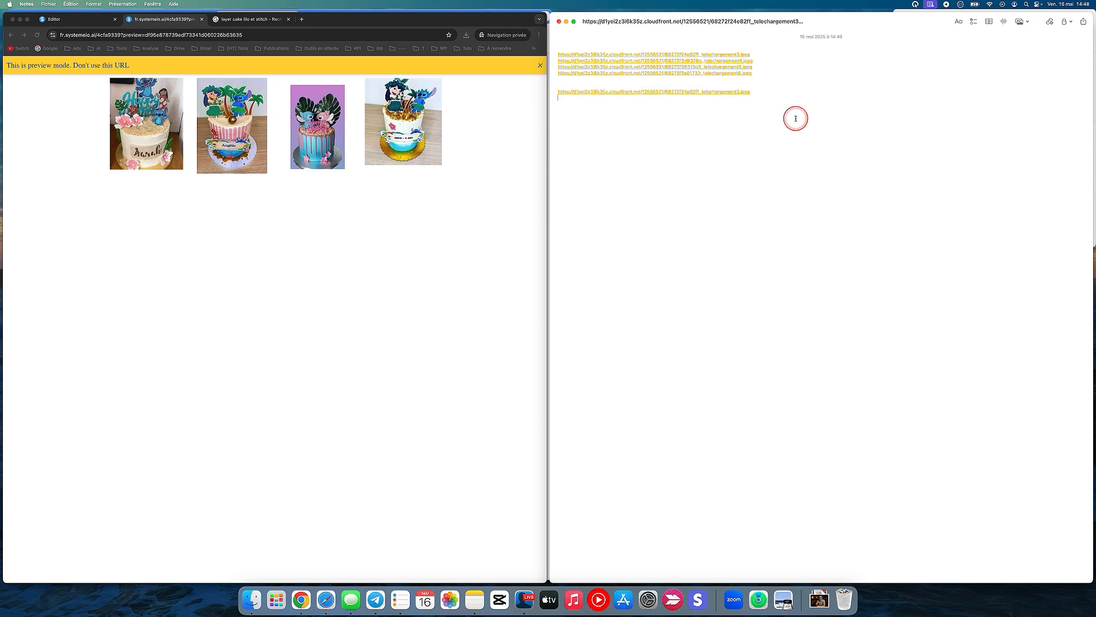
Step: Add the second cake image's address from the preview on the next line of the note
right_click(237, 136)
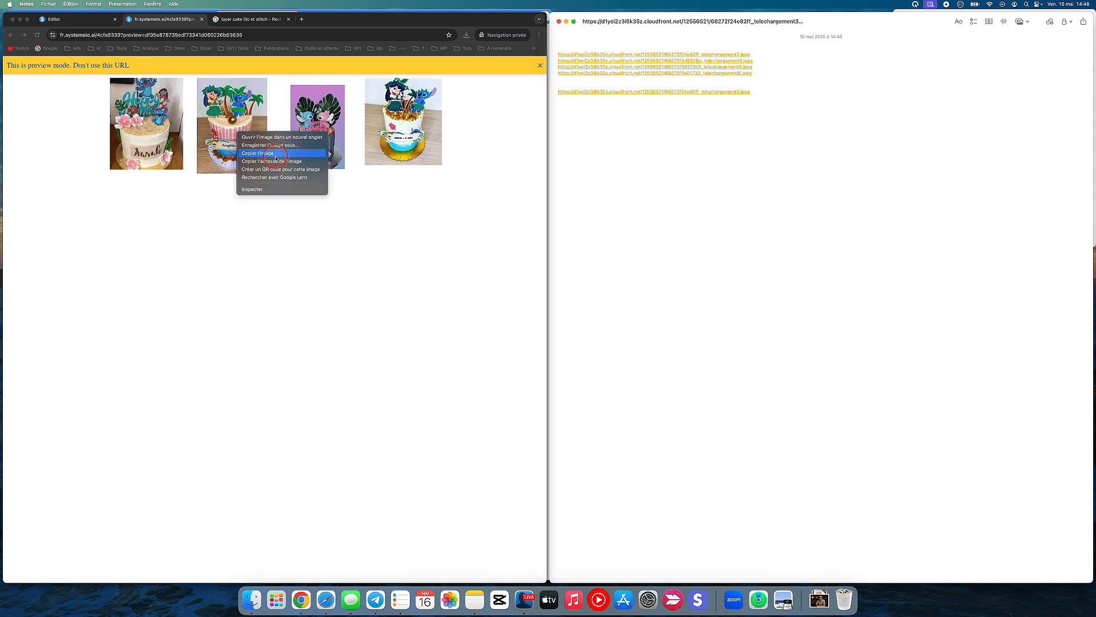
left_click(279, 161)
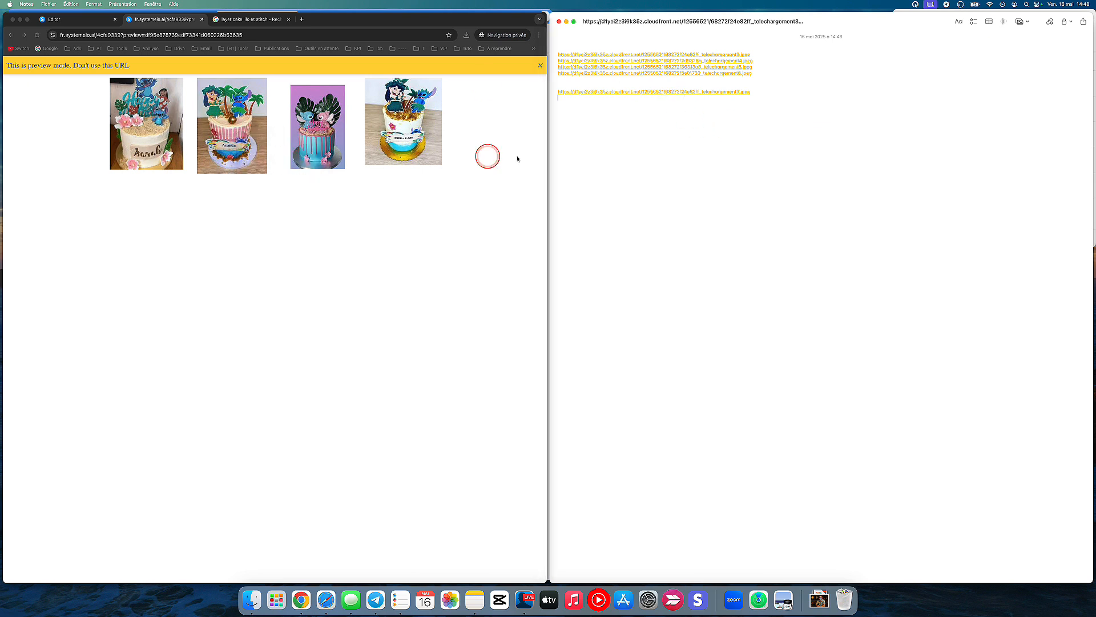
left_click(613, 142)
type("https://d1yei2z3i6k35z.cloudfront.net/12556521/68272f2d9326a_telechargement4.jpeg")
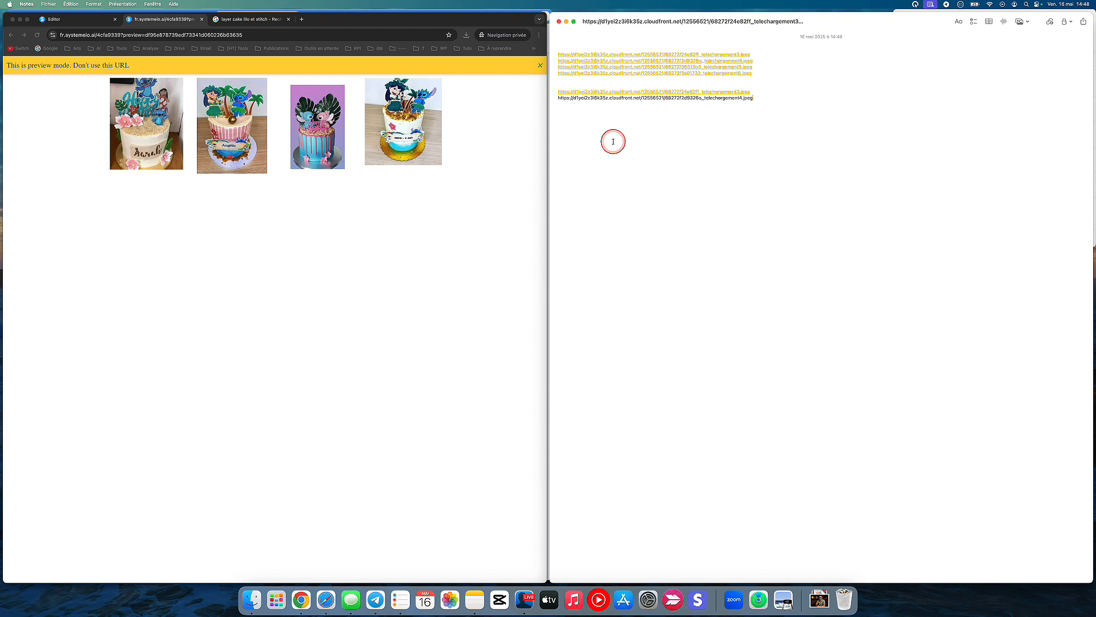
key("Return")
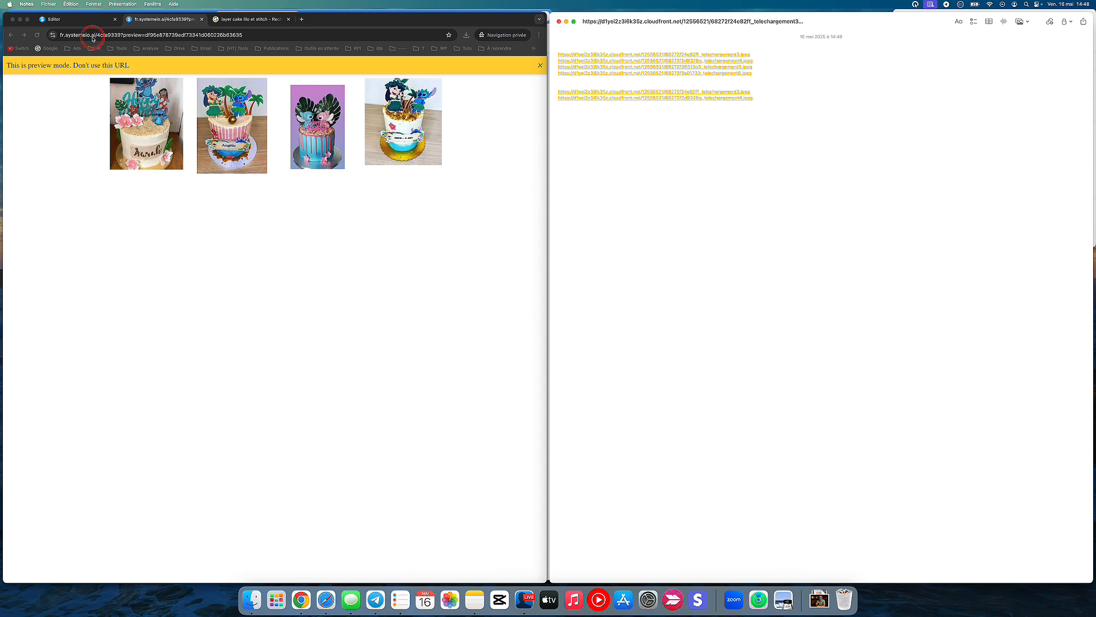
Step: Examine the first cake image's settings and file upload dialog in the page editor, and save the page
left_click(85, 24)
left_click(267, 228)
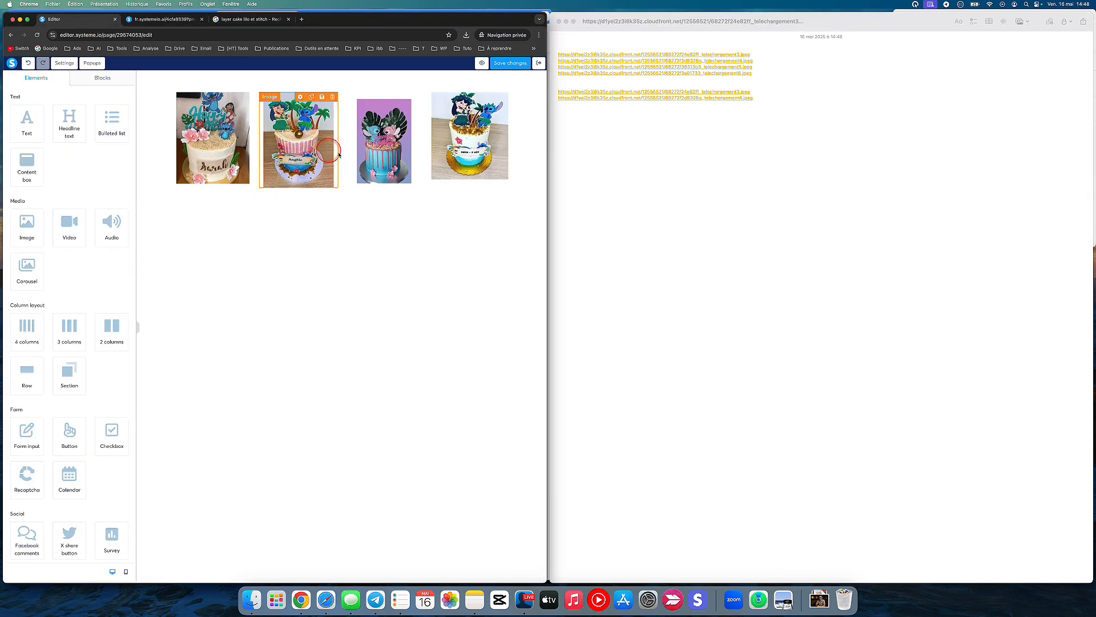
left_click(212, 193)
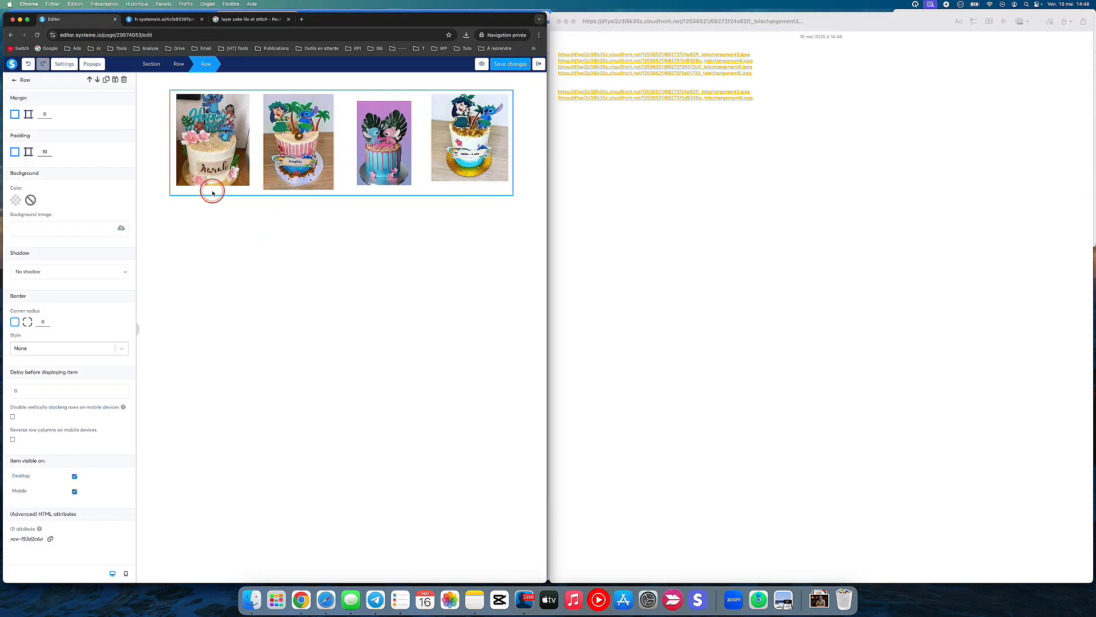
left_click(229, 145)
left_click(216, 123)
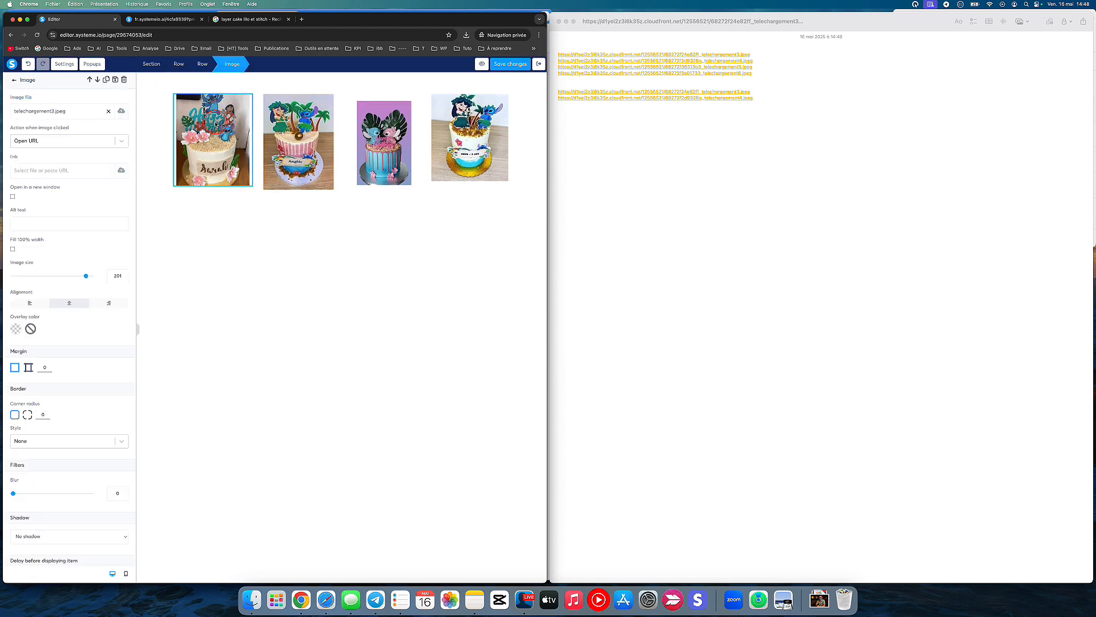
left_click(121, 111)
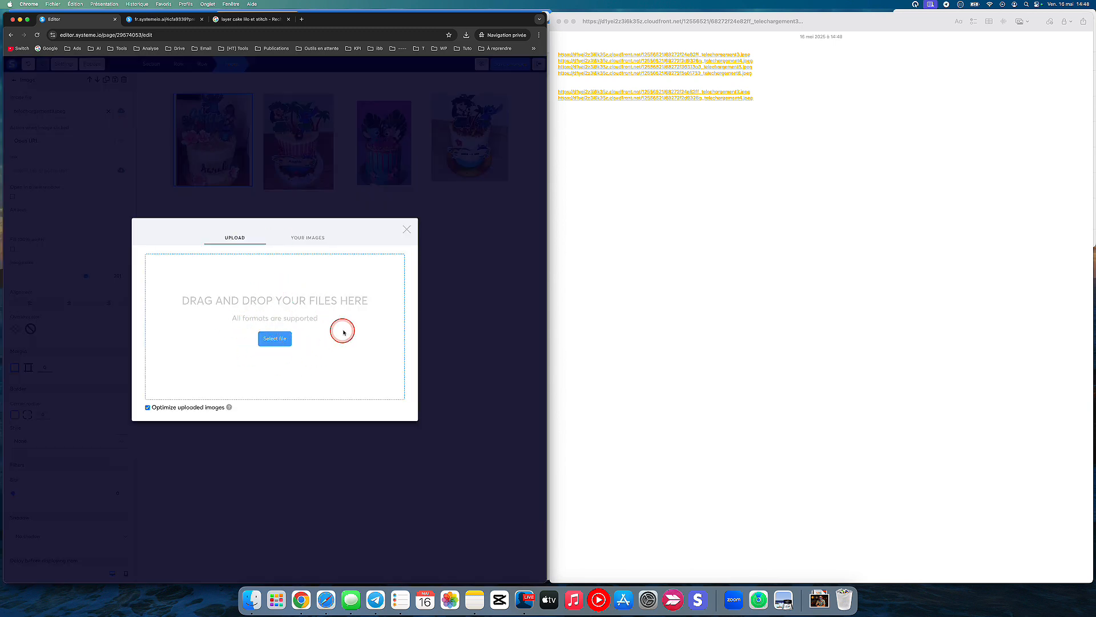
left_click(407, 231)
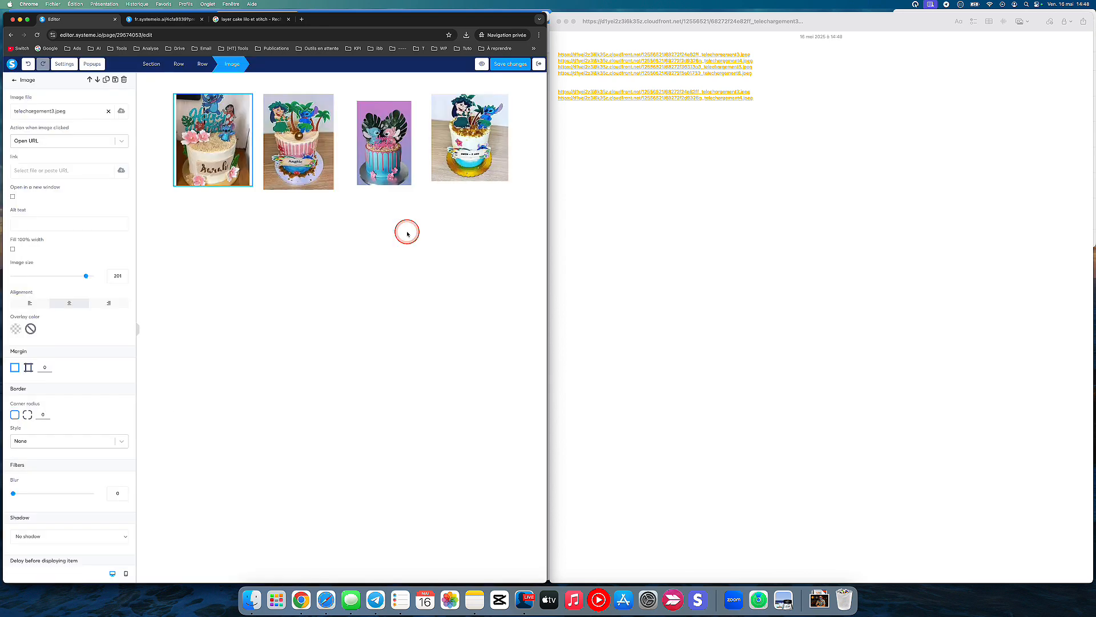
left_click(496, 66)
Step: Delete the two repeated image links below the original four in the note
left_click(192, 21)
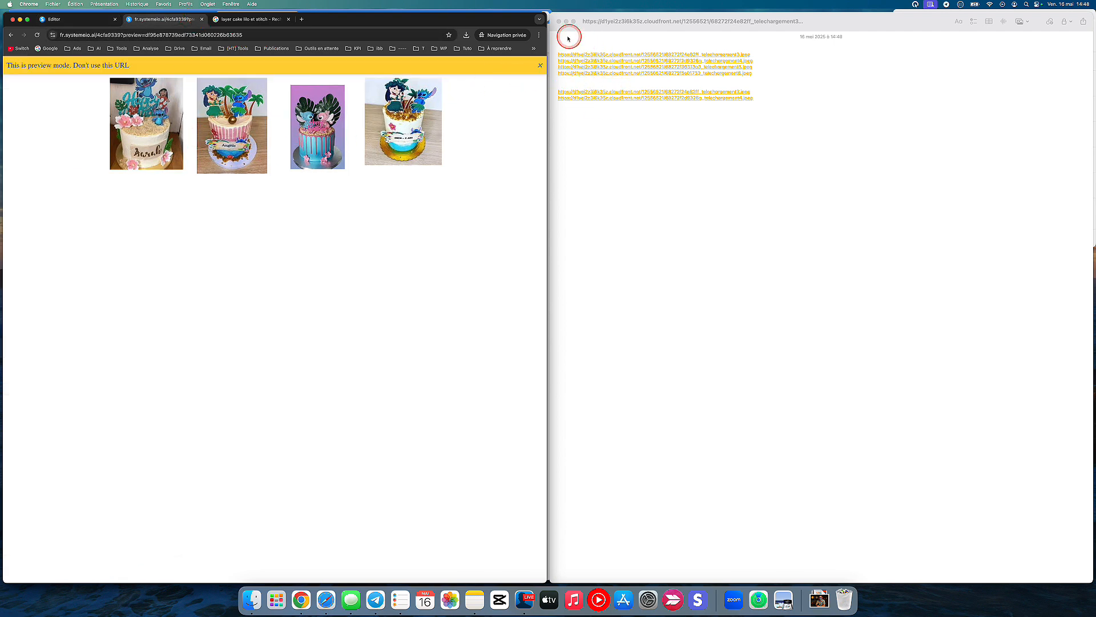
left_click(604, 114)
left_click_drag(679, 108, 562, 90)
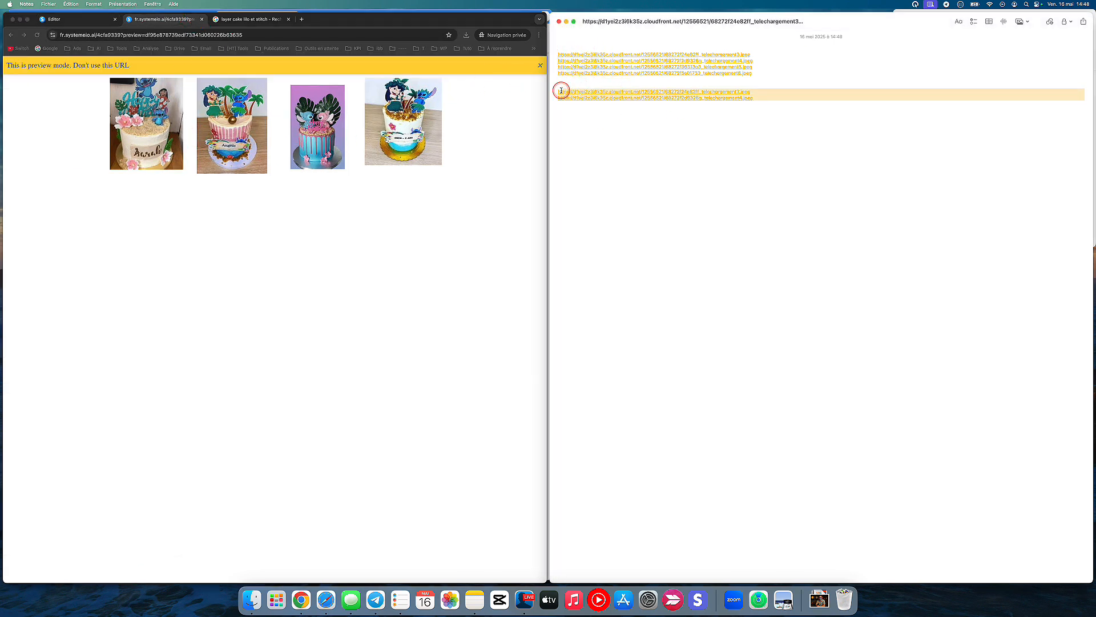
key("BackSpace")
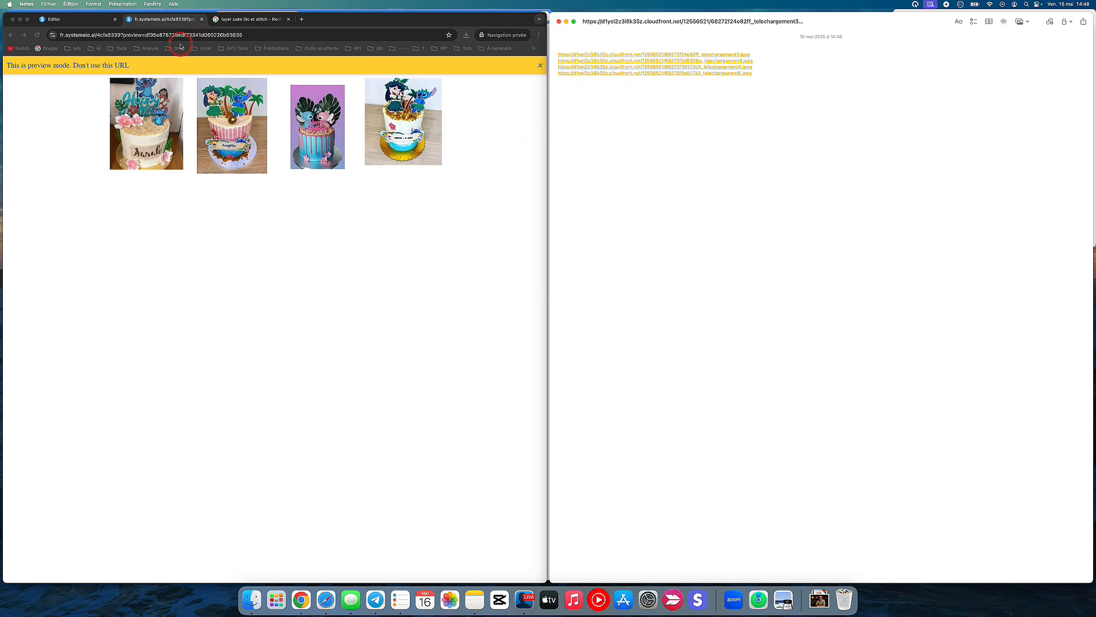
Step: Delete the row holding the four cake images from the page in the editor
left_click(77, 21)
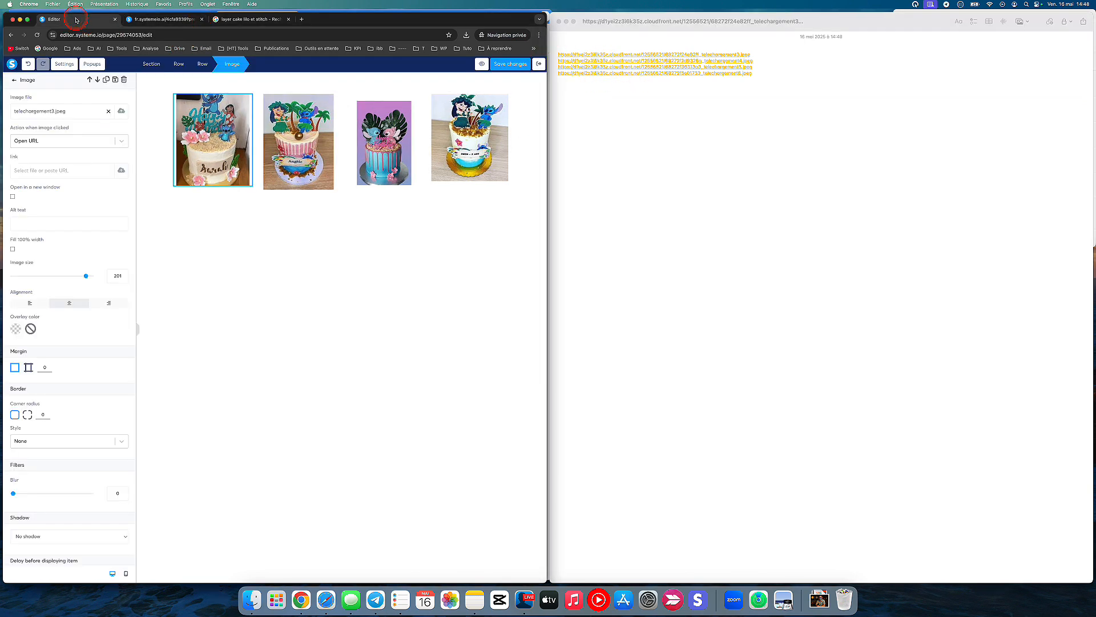
left_click(212, 228)
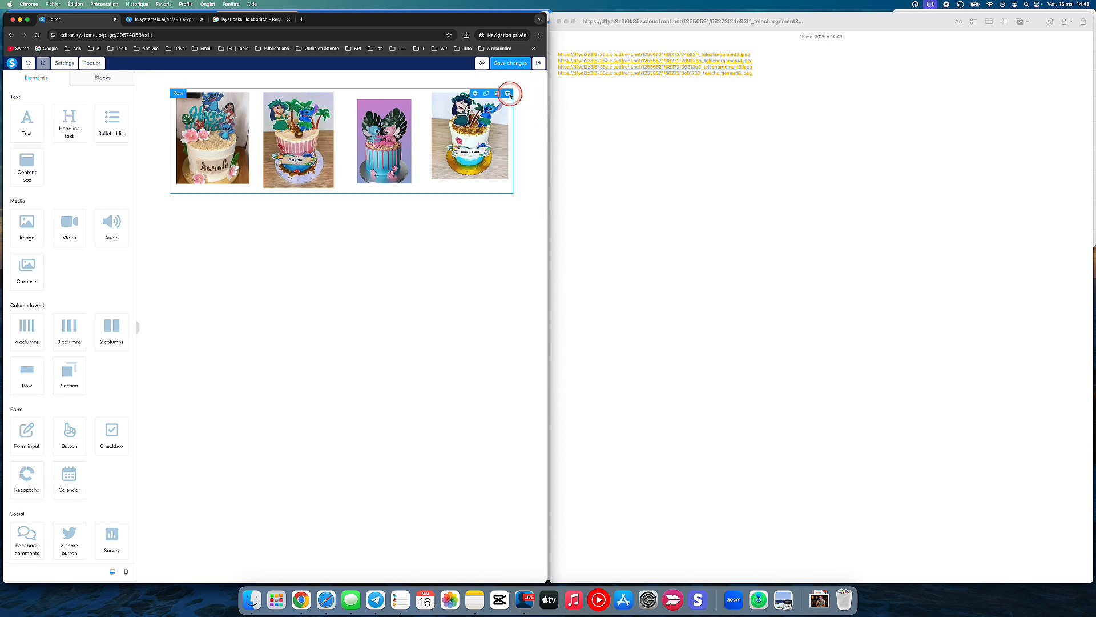
left_click(507, 93)
left_click(342, 81)
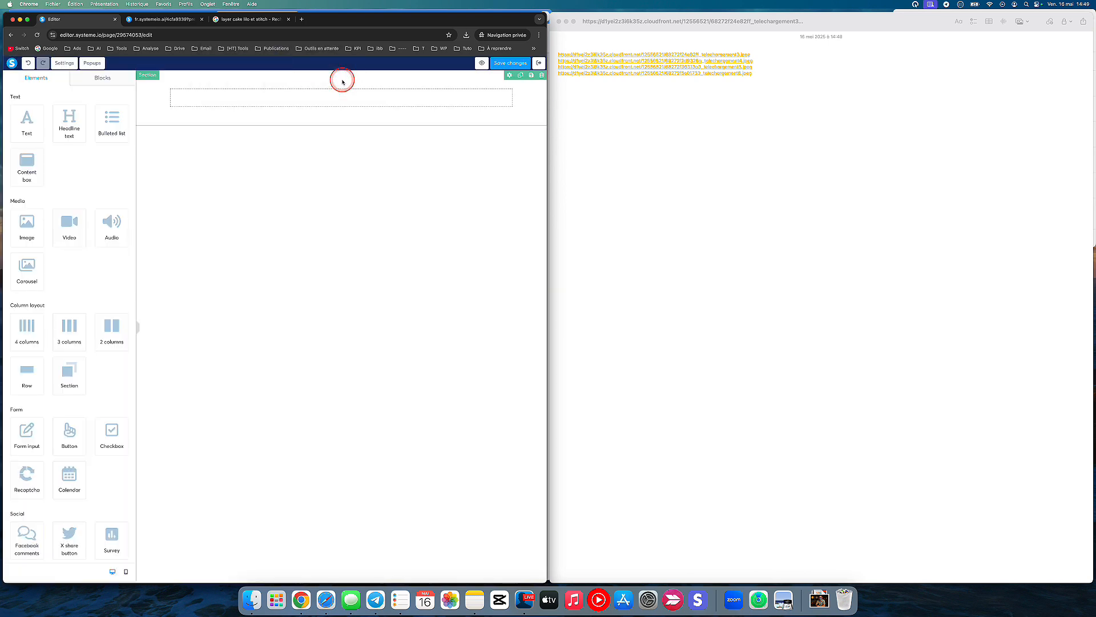
Step: Add a headline to the empty row of the page and set its text to "Birthday Cake"
left_click_drag(87, 113, 306, 98)
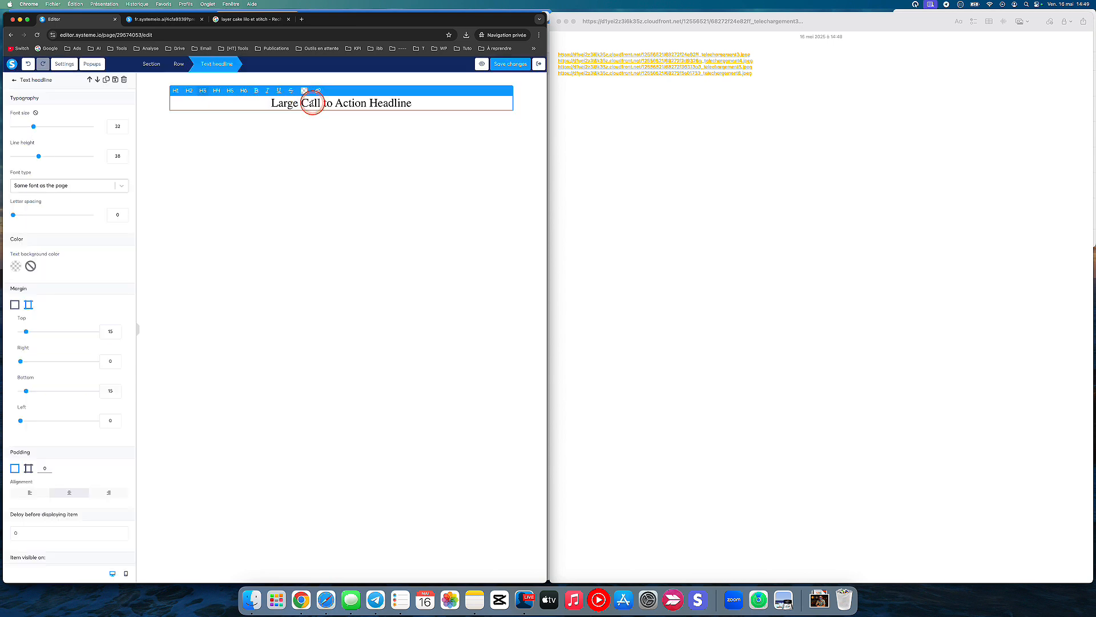
triple_click(313, 103)
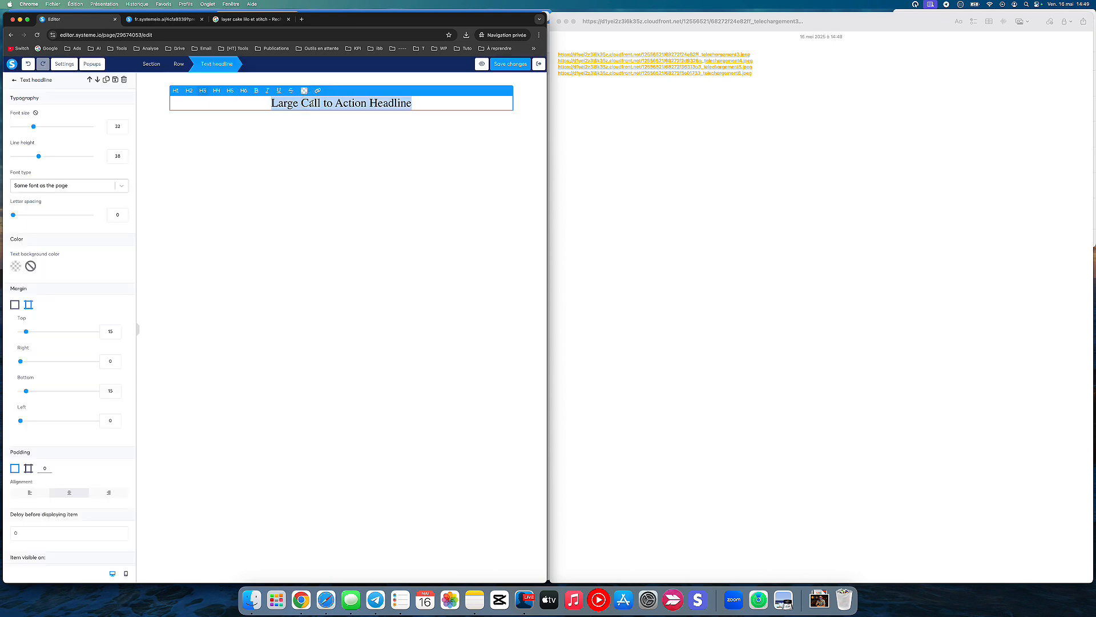
type("Birthd")
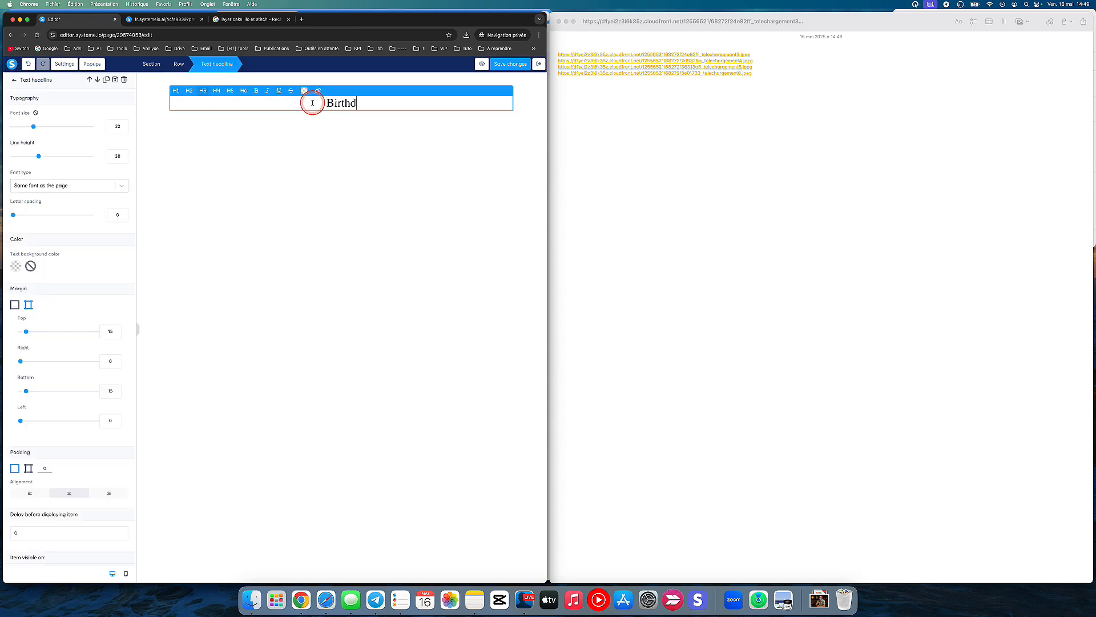
type("ay Cake")
left_click(337, 141)
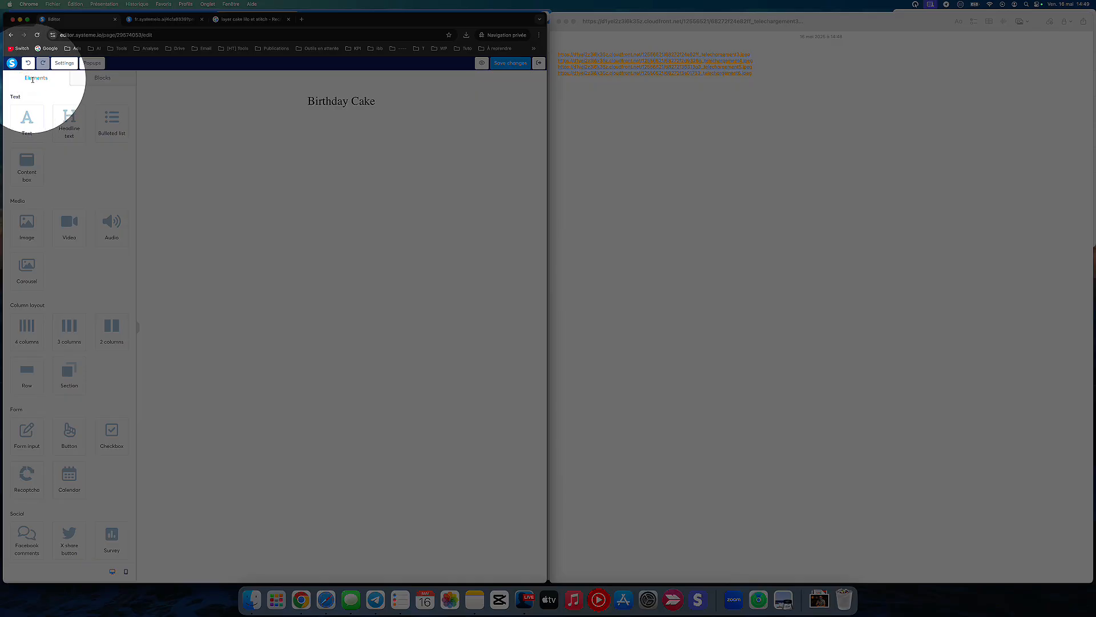
Step: Place a Raw HTML element directly beneath the Birthday Cake headline
scroll(55, 314, "down", 5)
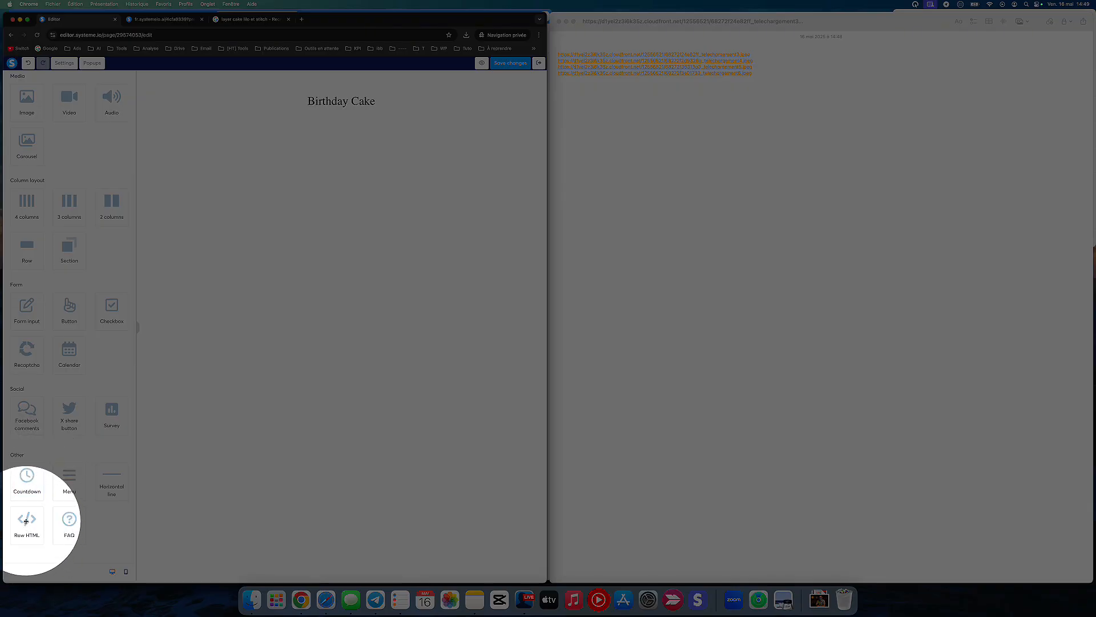
left_click(26, 521)
left_click_drag(24, 524, 392, 110)
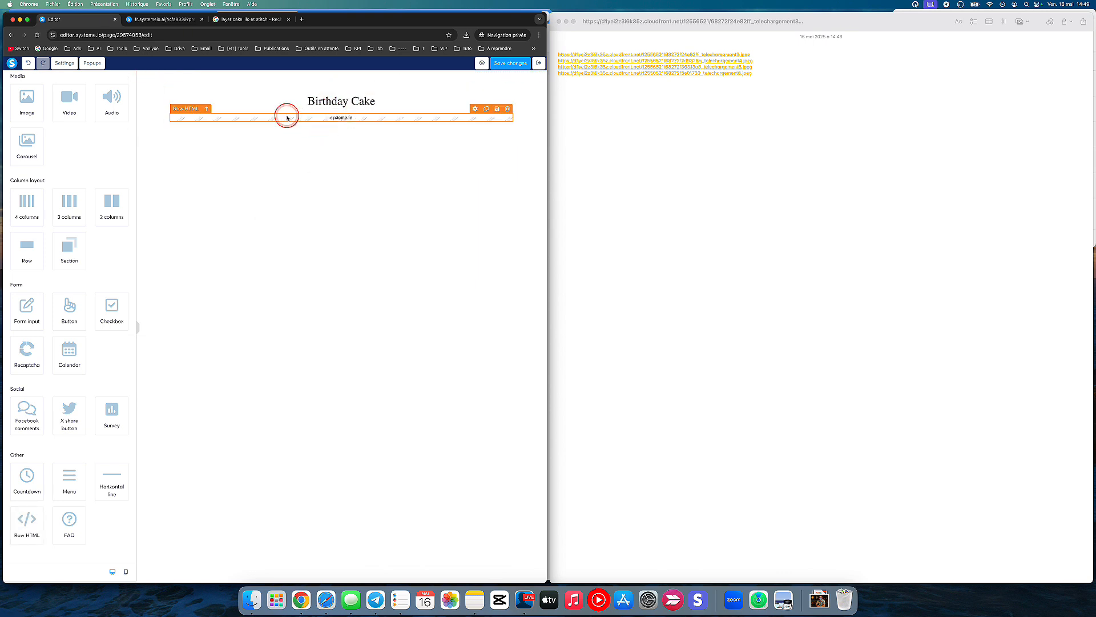
Step: Try to adjust the Raw HTML element's top margin separately from its other sides
left_click(287, 117)
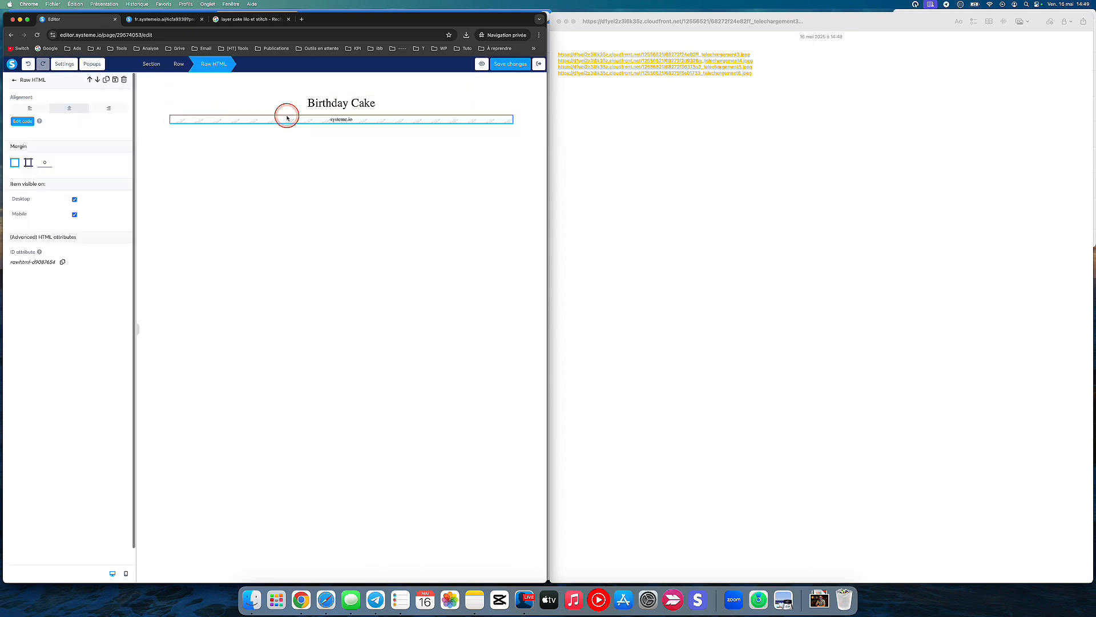
left_click(29, 163)
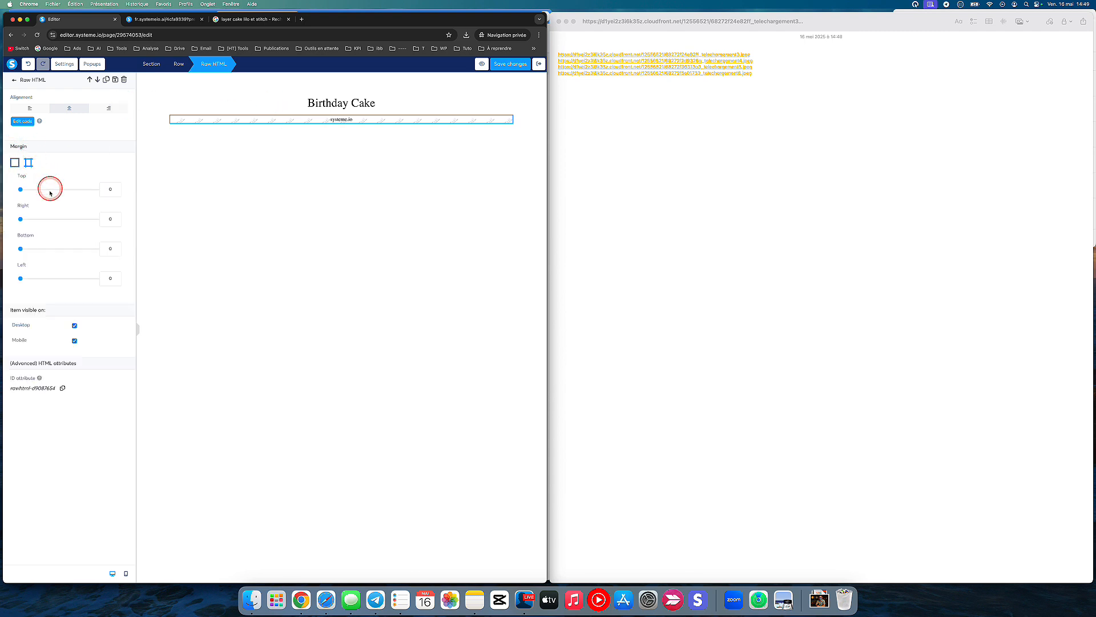
mouse_move(21, 191)
left_mouse_down()
mouse_move(54, 188)
mouse_move(15, 186)
left_mouse_up()
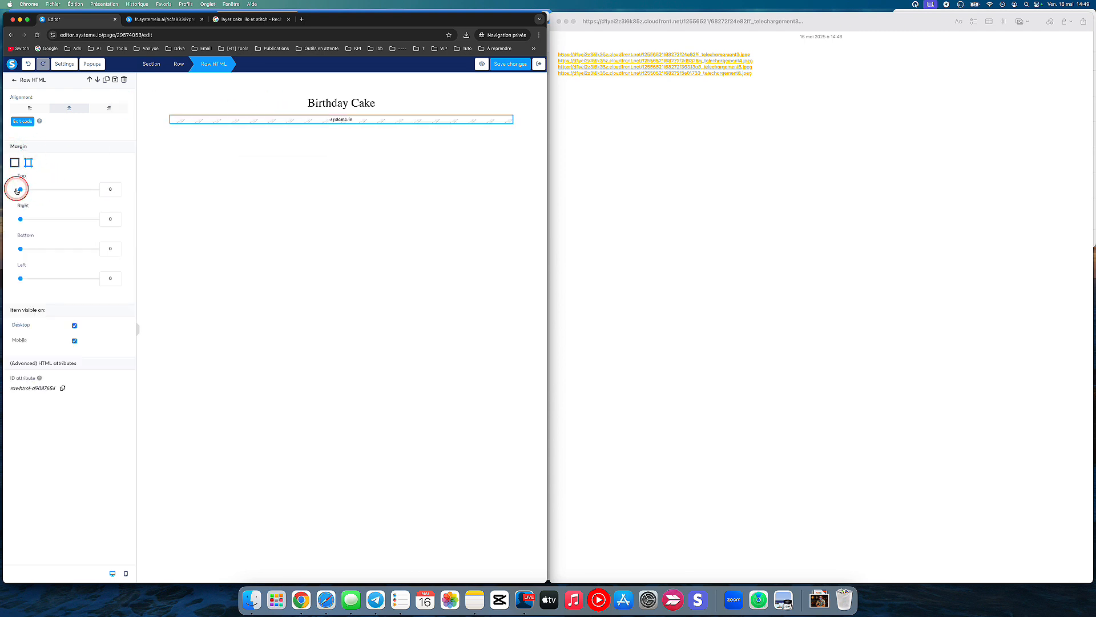
left_click(215, 173)
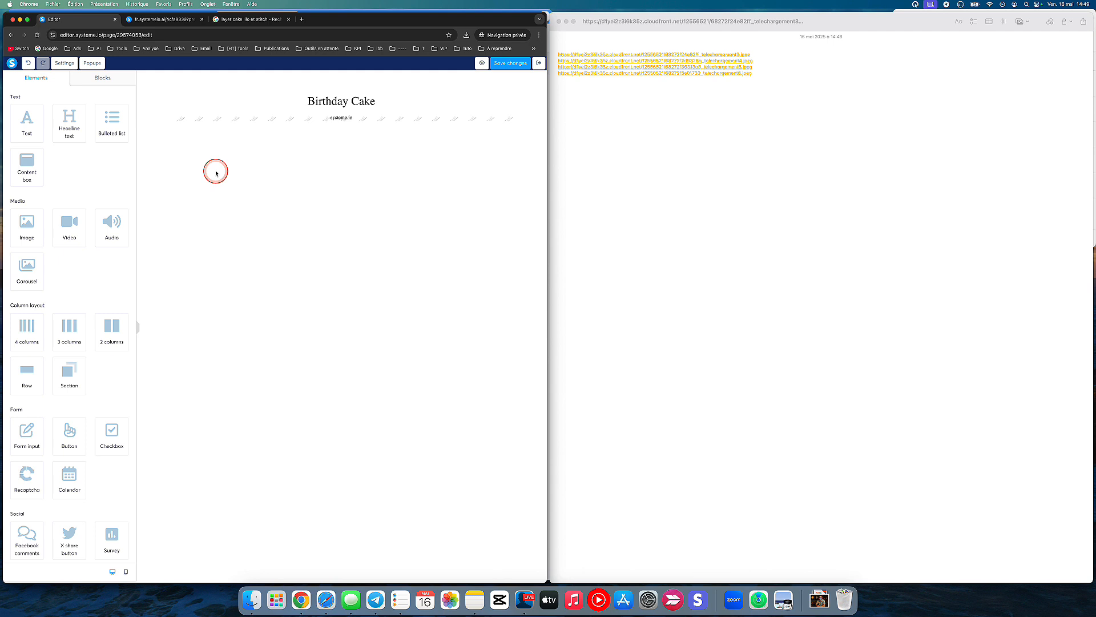
Step: Open the Raw HTML element's code for editing and paste in the copied carousel code
left_click(251, 121)
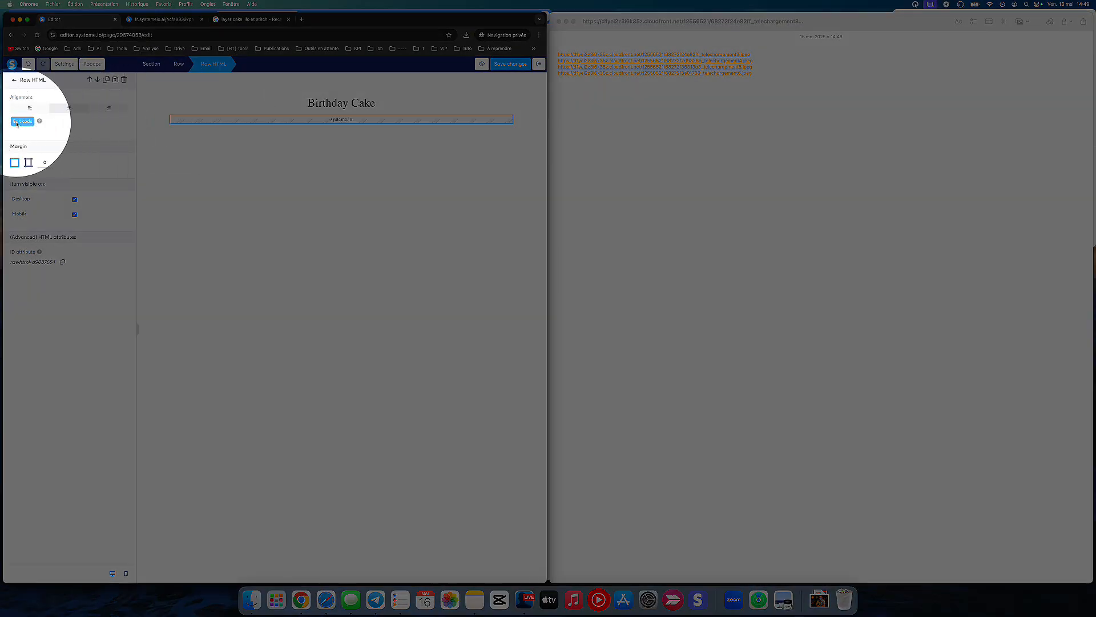
left_click(16, 124)
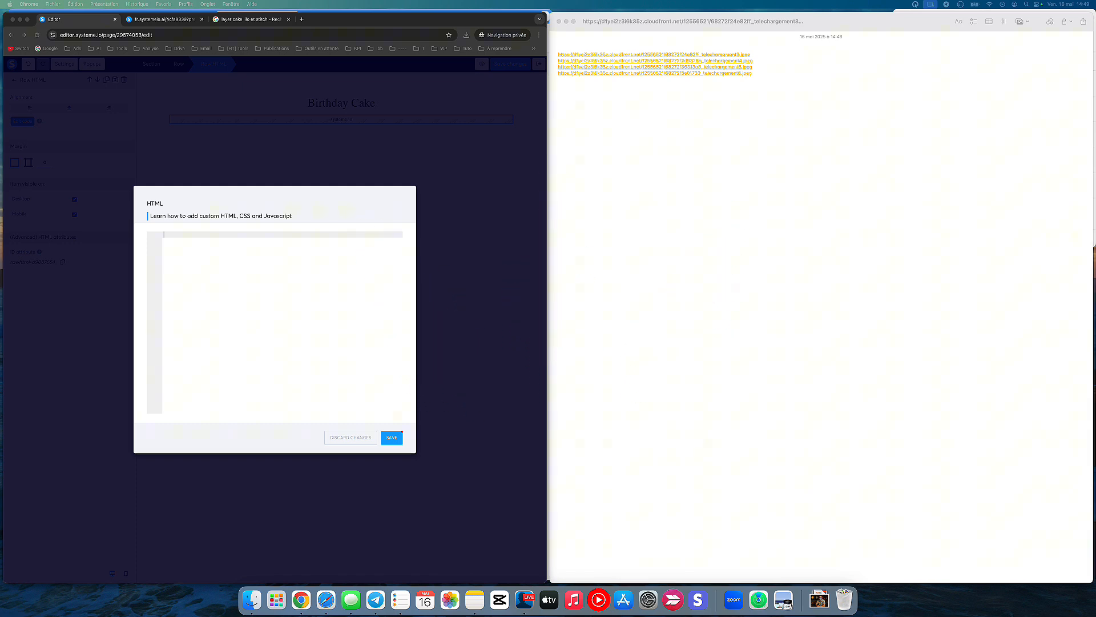
left_click(326, 317)
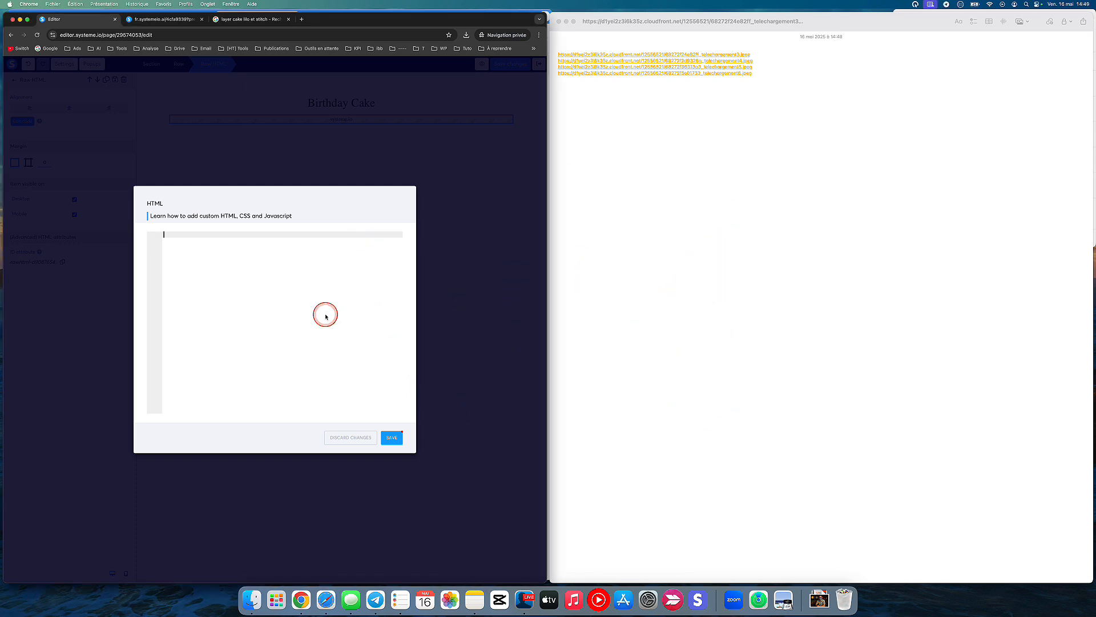
key("super+v")
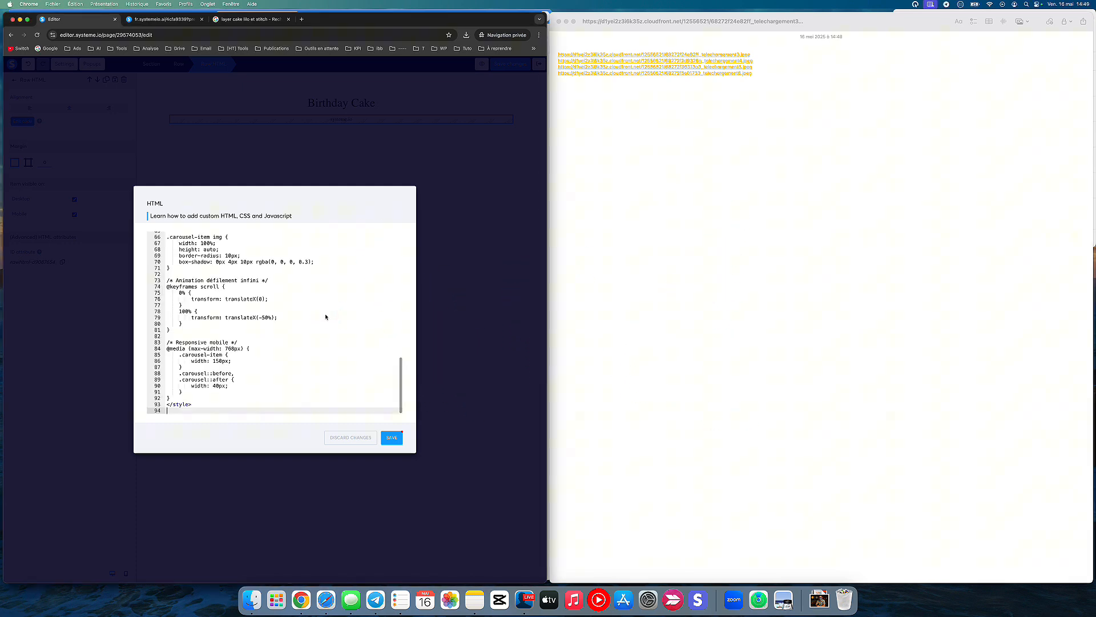
Step: Examine the pasted carousel code, its original and duplicated image sections, and the src attribute of the Book 1 image
scroll(267, 296, "up", 8)
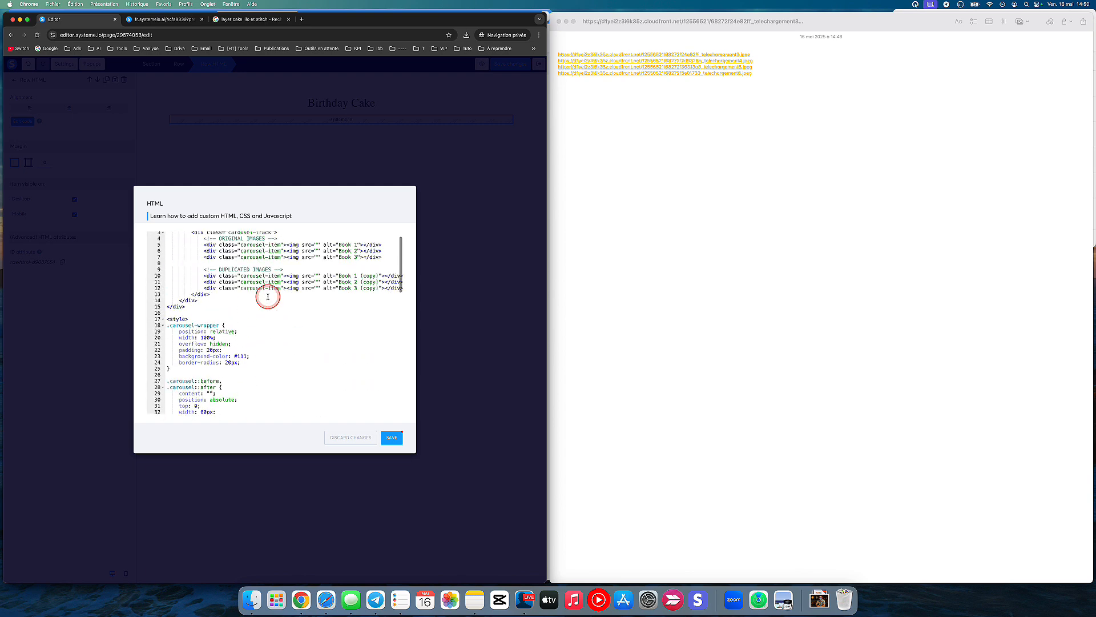
scroll(268, 297, "down", 3)
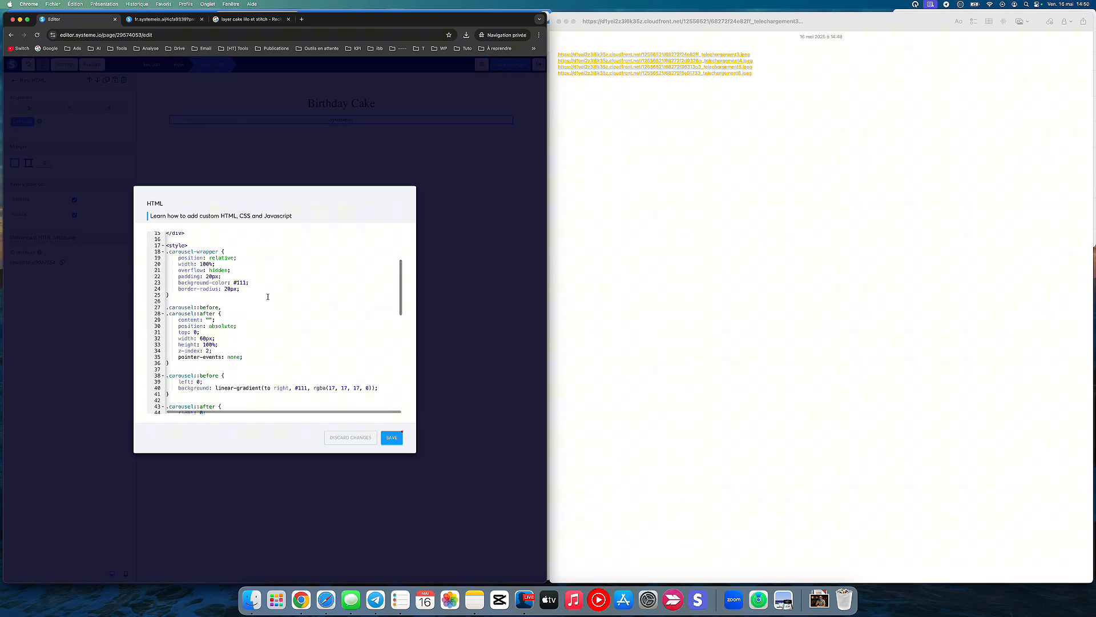
scroll(268, 296, "down", 10)
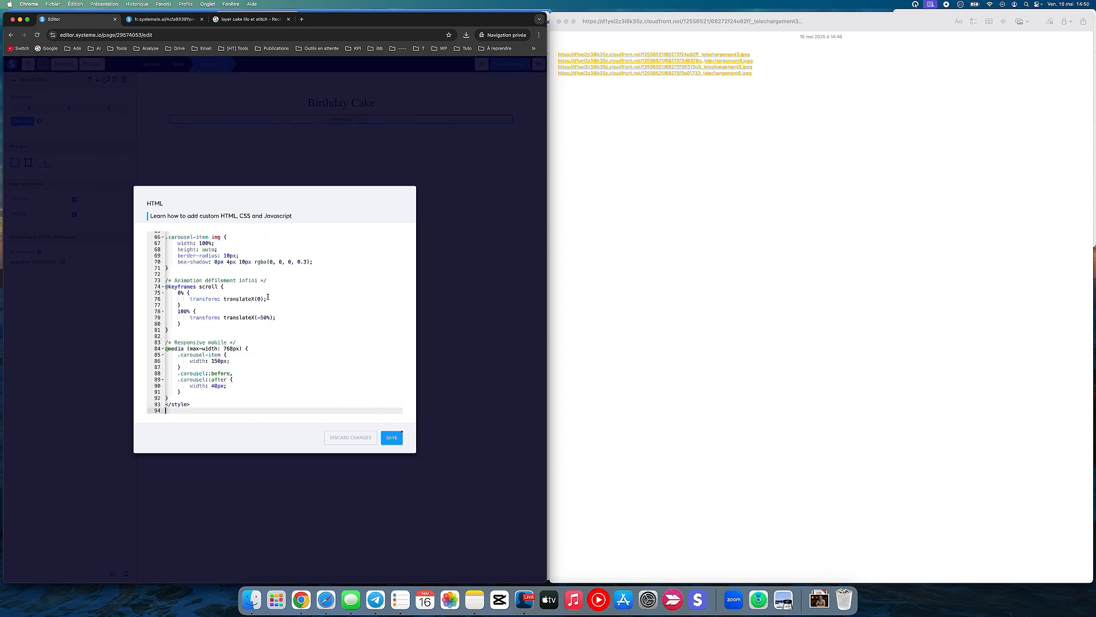
scroll(268, 296, "up", 8)
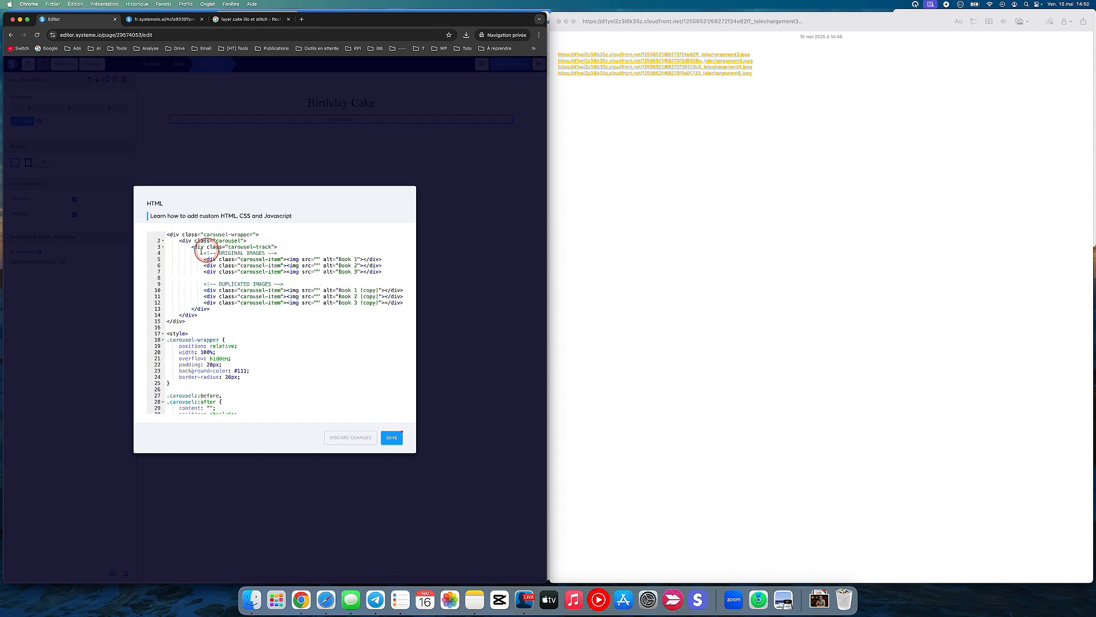
left_click(206, 253)
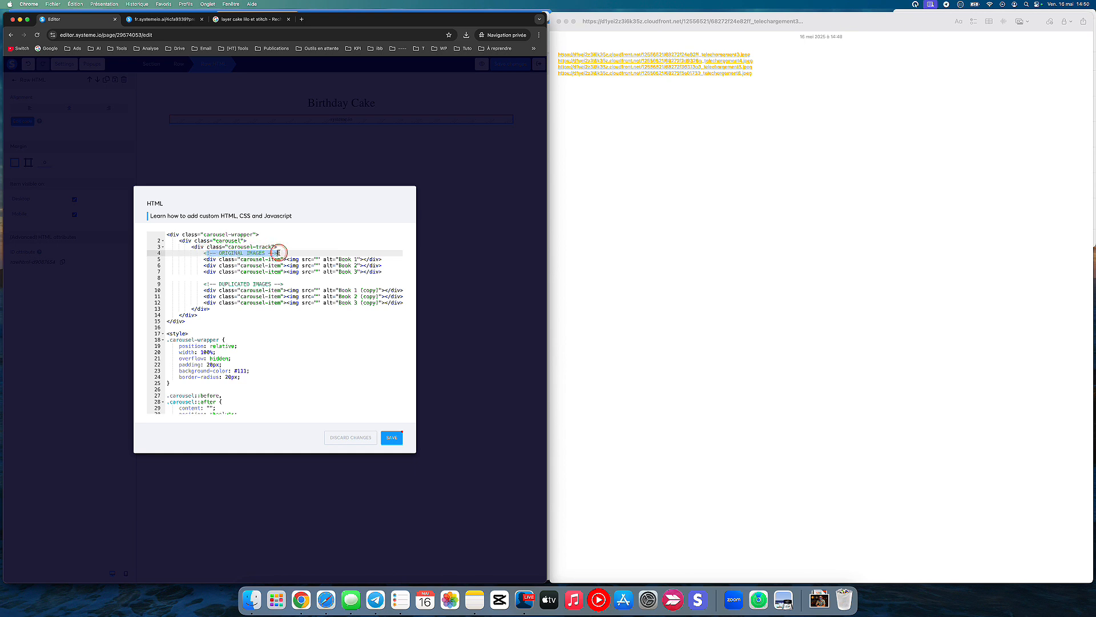
left_click(317, 258)
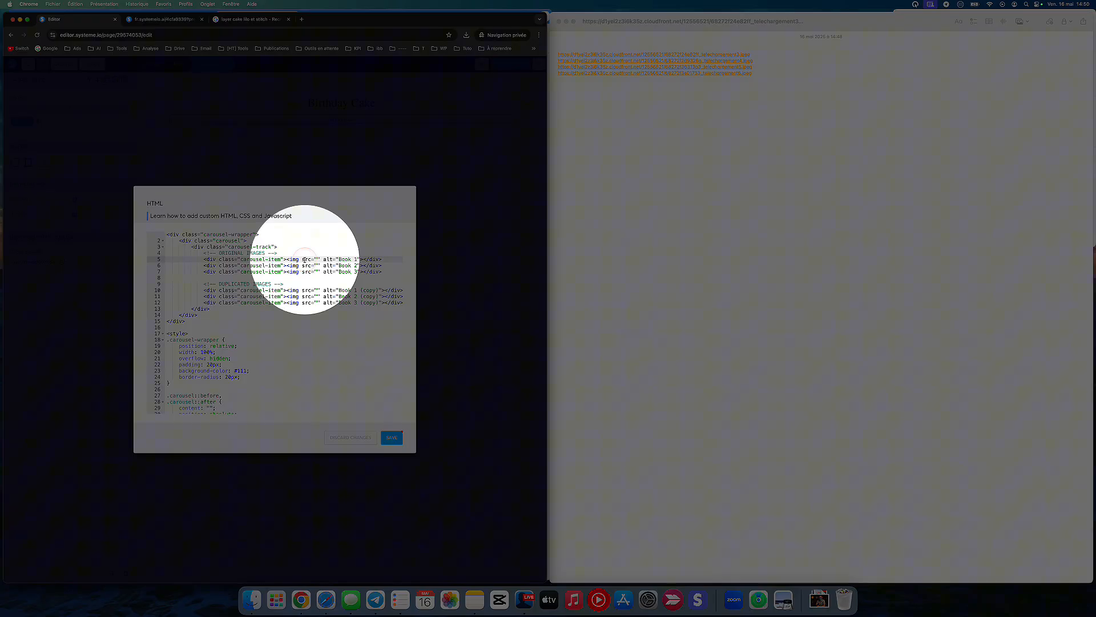
double_click(306, 260)
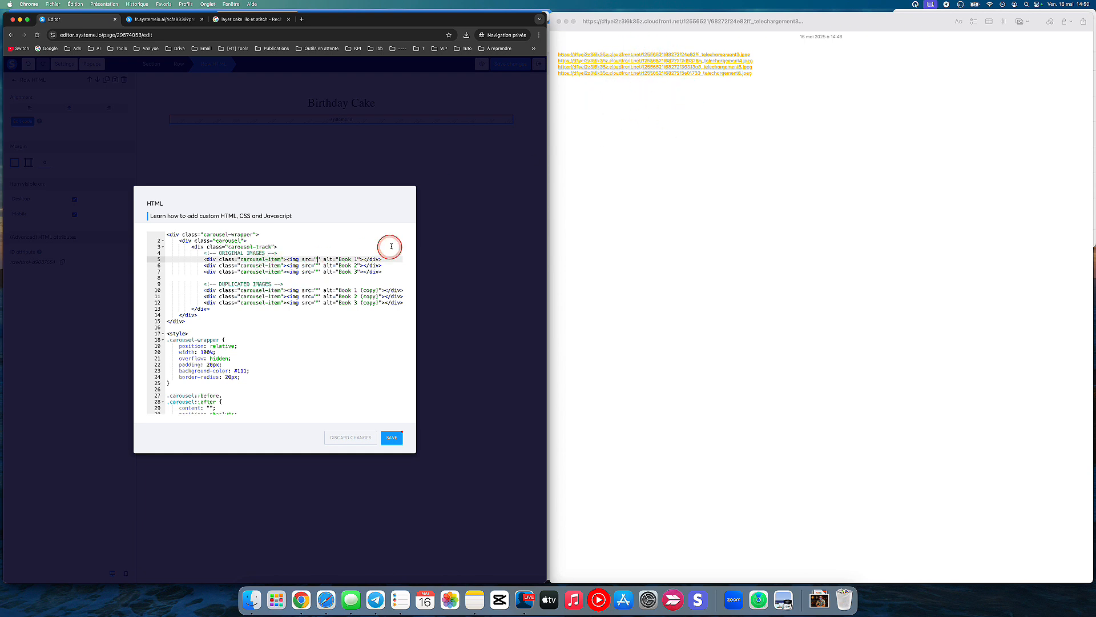
Step: Copy the Book 3 carousel item and paste it on a new line as the fourth item under ORIGINAL IMAGES
left_click(383, 271)
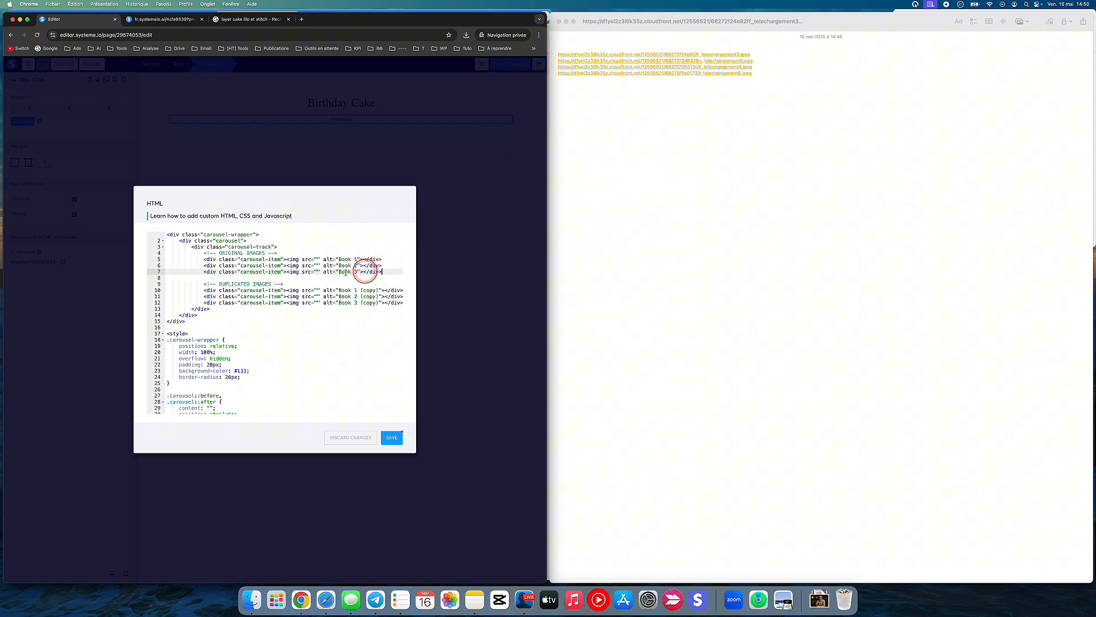
left_click_drag(203, 272, 376, 272)
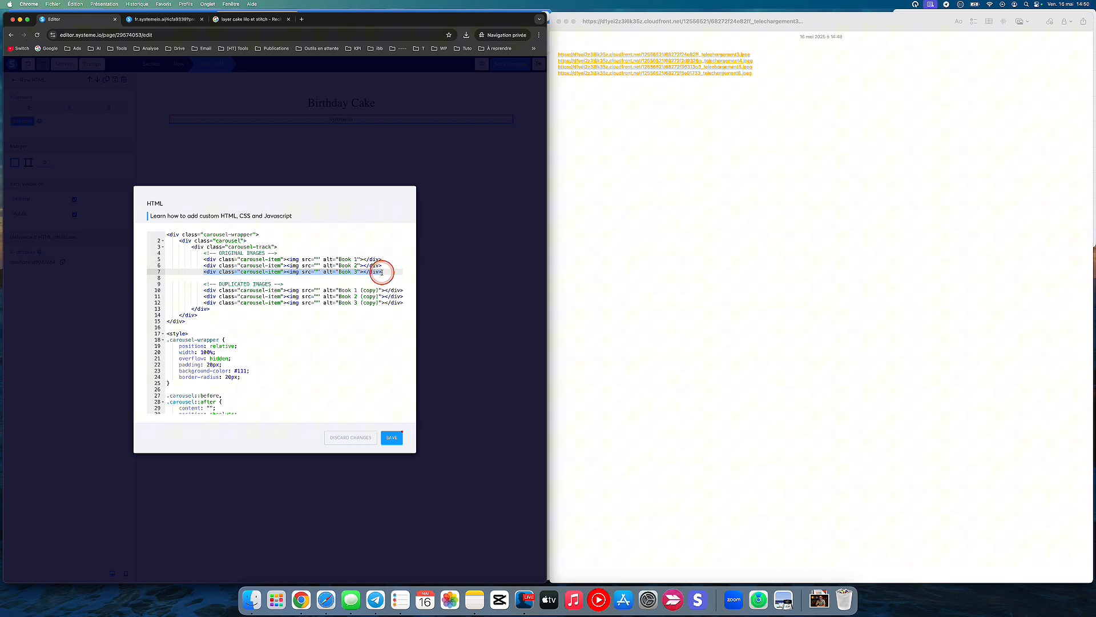
left_click(386, 272)
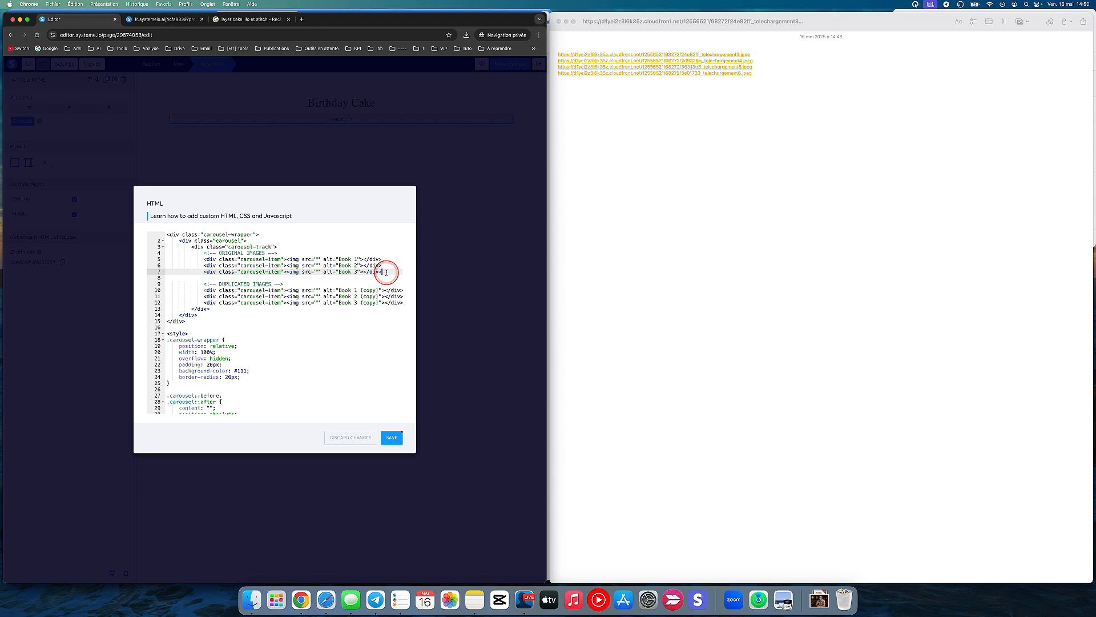
key("Return")
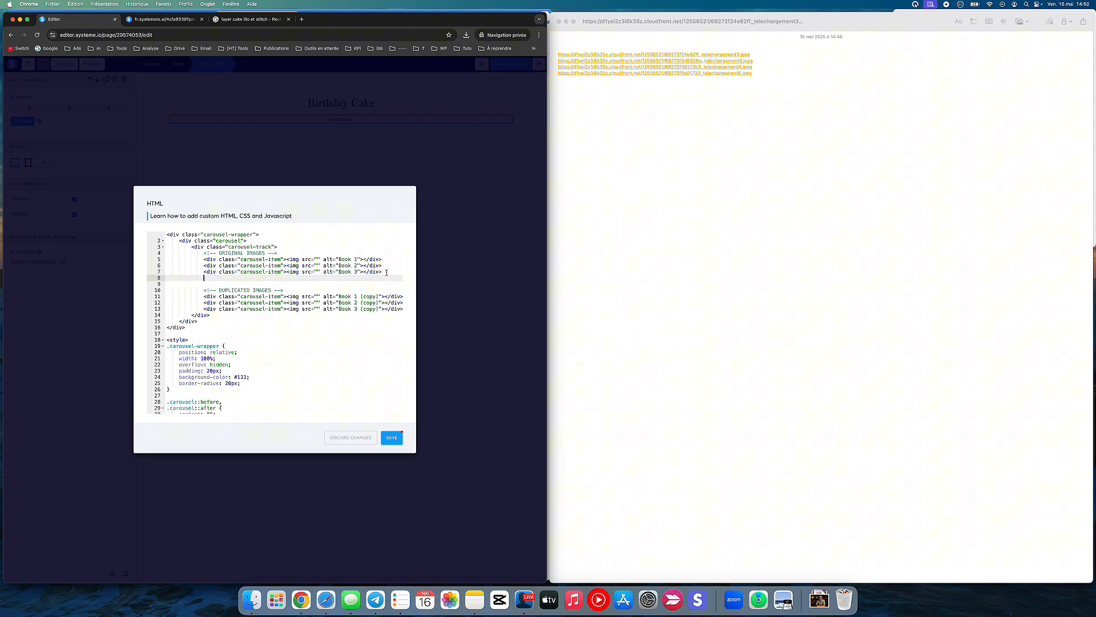
type("<div class=\"carousel-item\"><img src=\"\" alt=\"Book 3\"></div>")
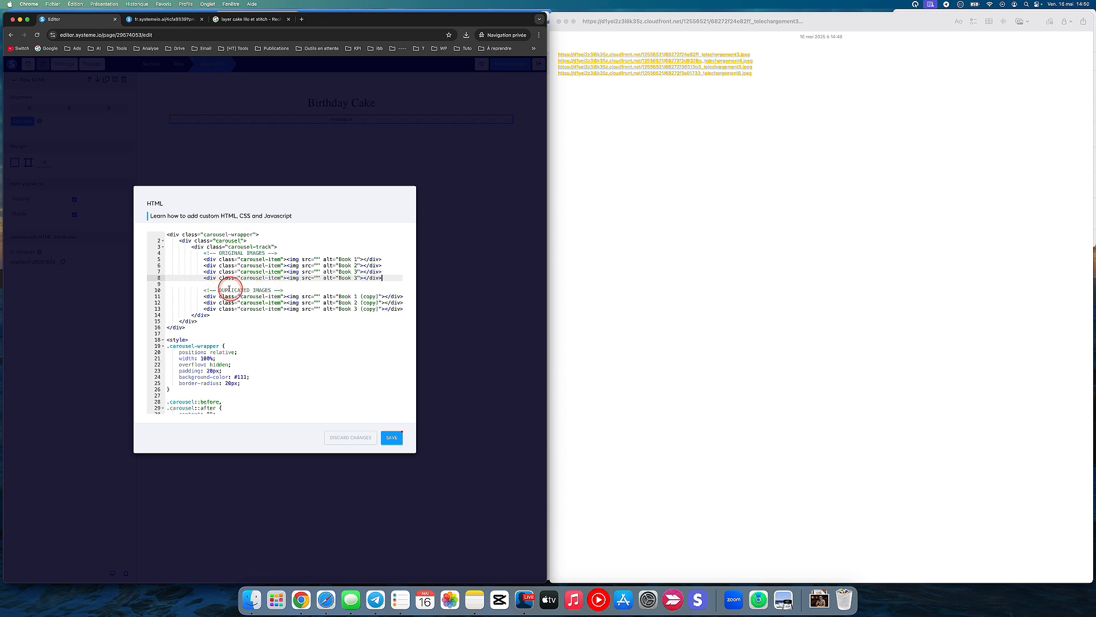
Step: Paste the copied Book 3 item on a new line after Book 3 (copy) under DUPLICATED IMAGES
left_click(402, 309)
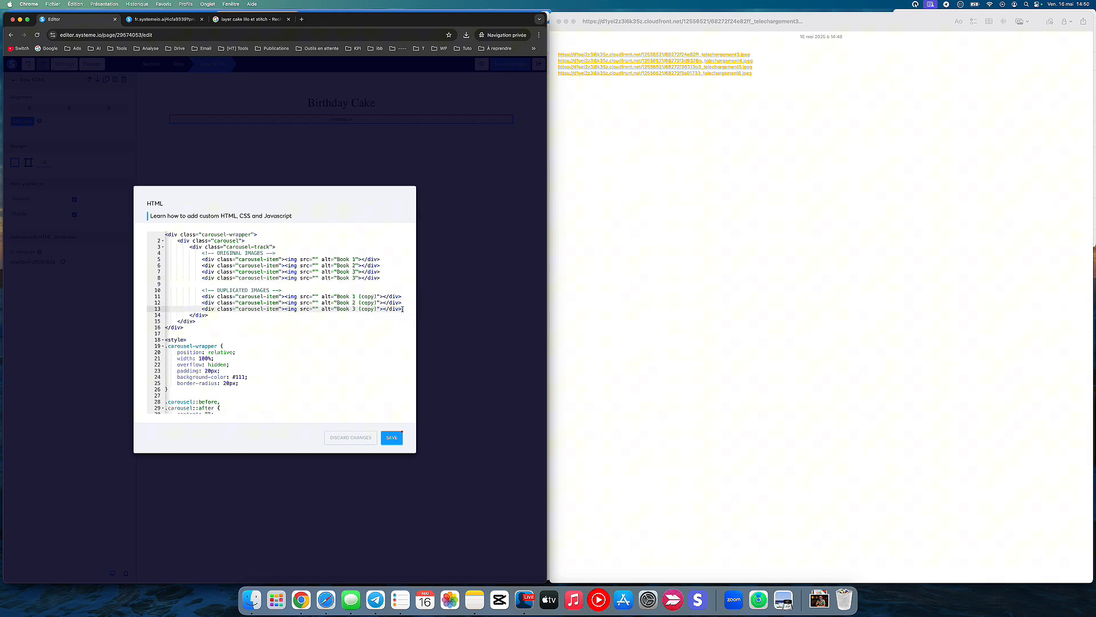
left_click(394, 310)
key("Return")
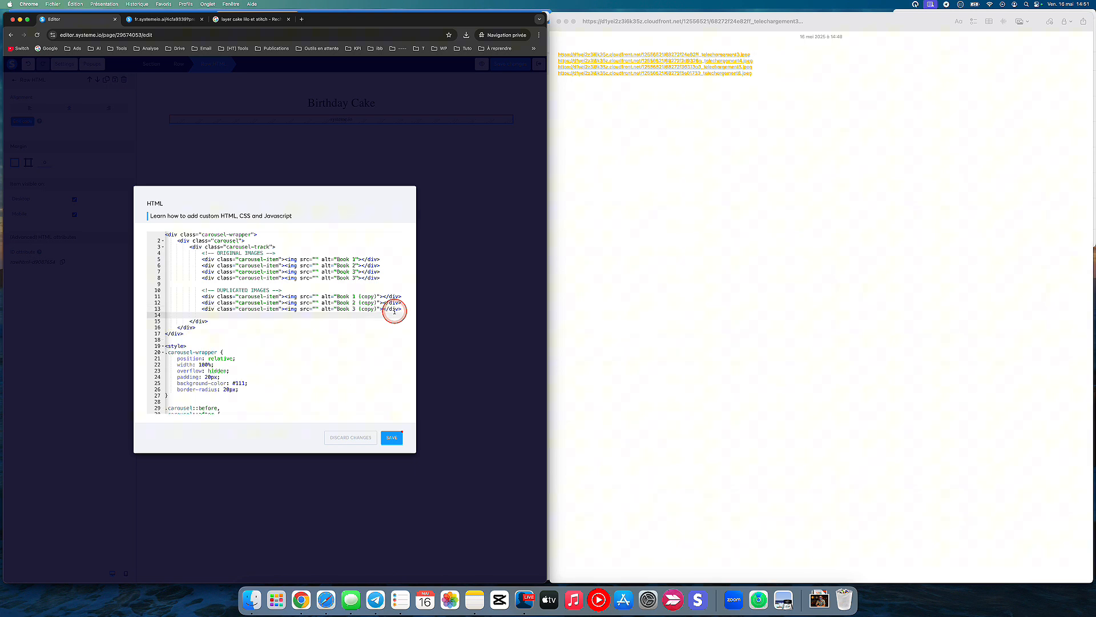
type("<div class=\"carousel-item\"><img src=\"\" alt=\"Book 3\"></div>")
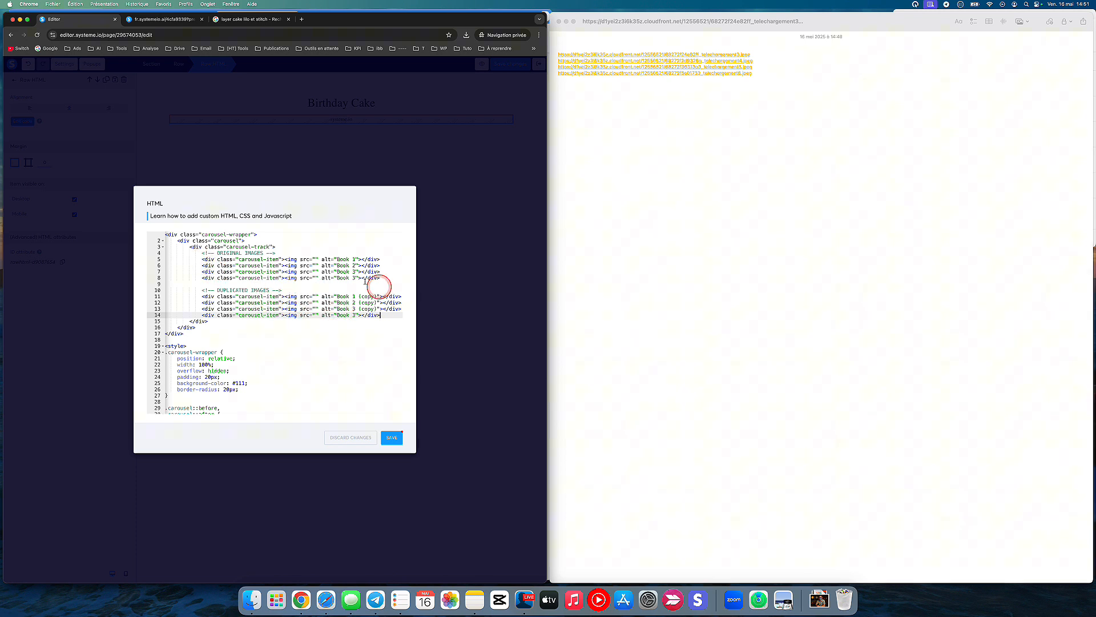
Step: Copy the telechargement3.jpeg image link from Notes and paste it as the src of Book 1 under ORIGINAL IMAGES
left_click(648, 102)
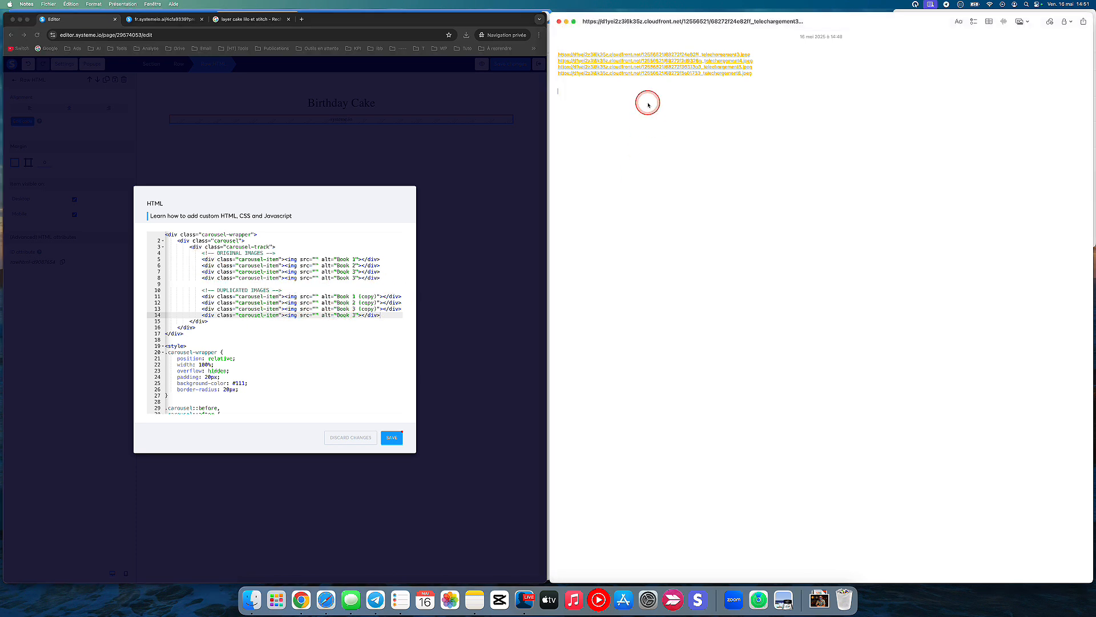
right_click(610, 56)
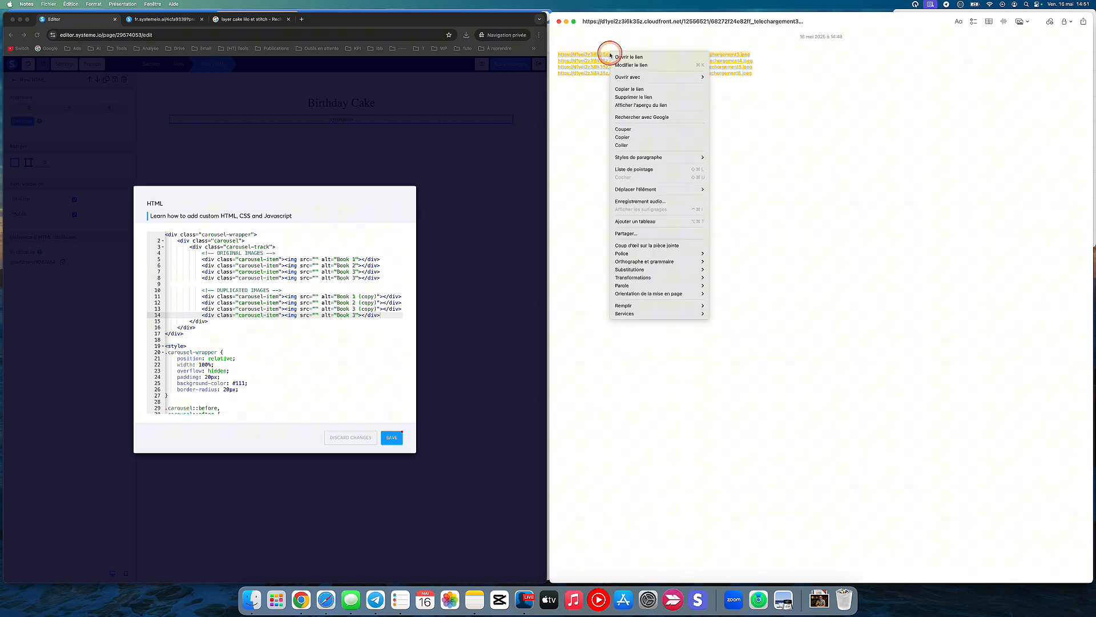
left_click(571, 122)
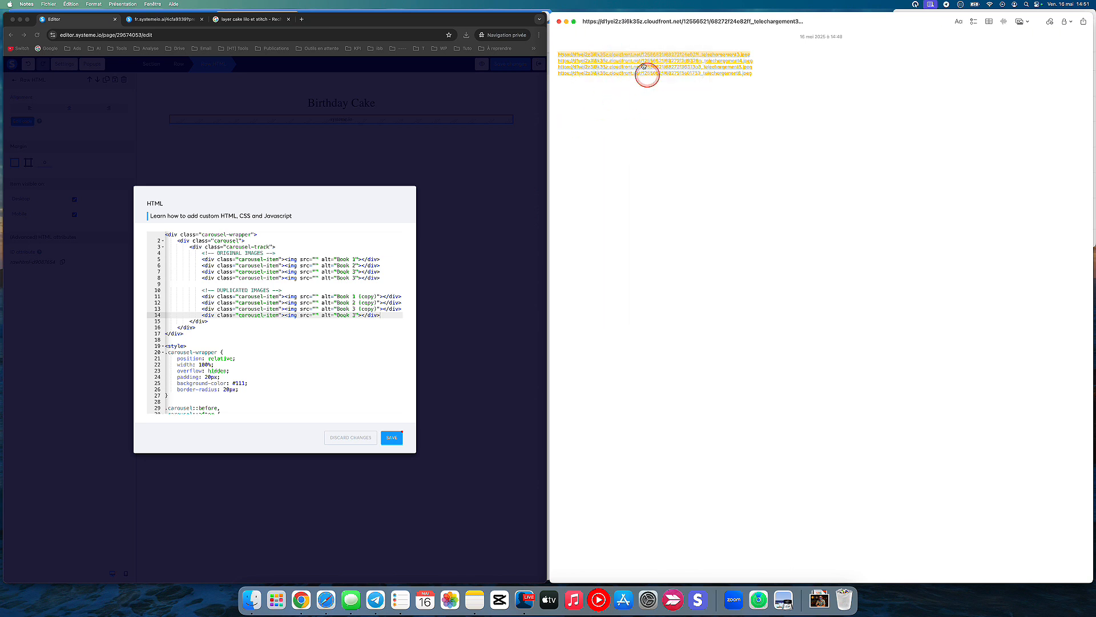
left_click(597, 221)
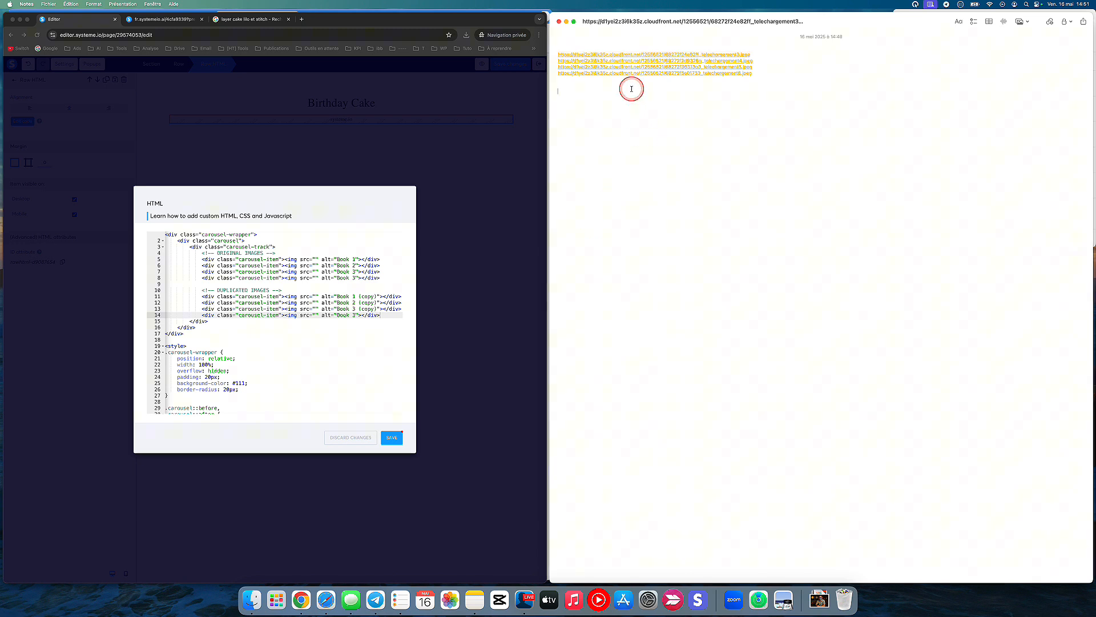
right_click(587, 56)
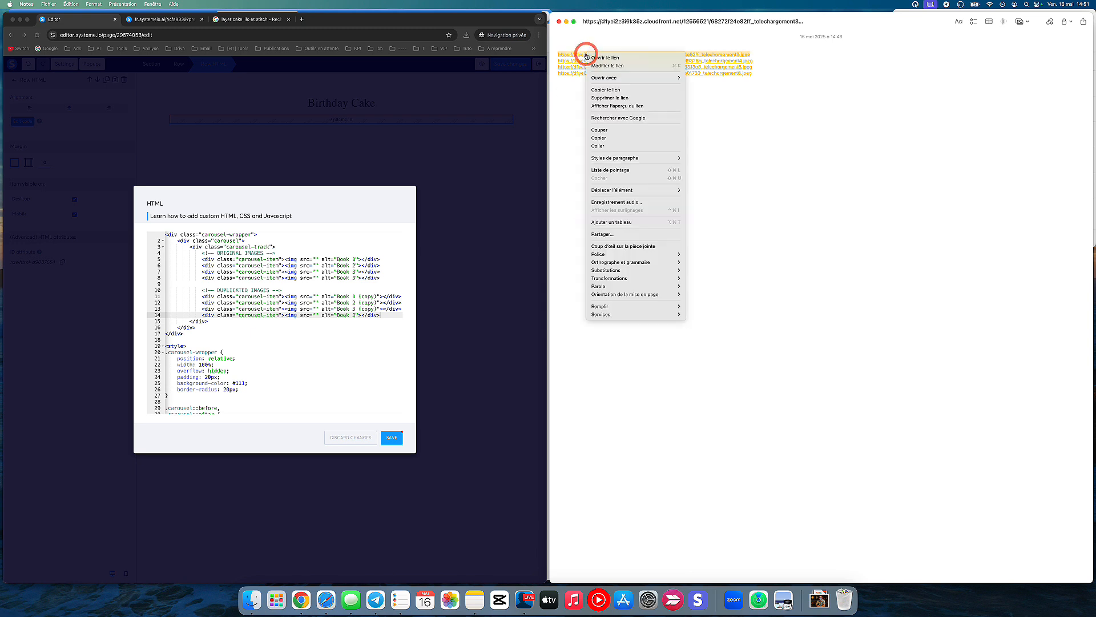
left_click(615, 90)
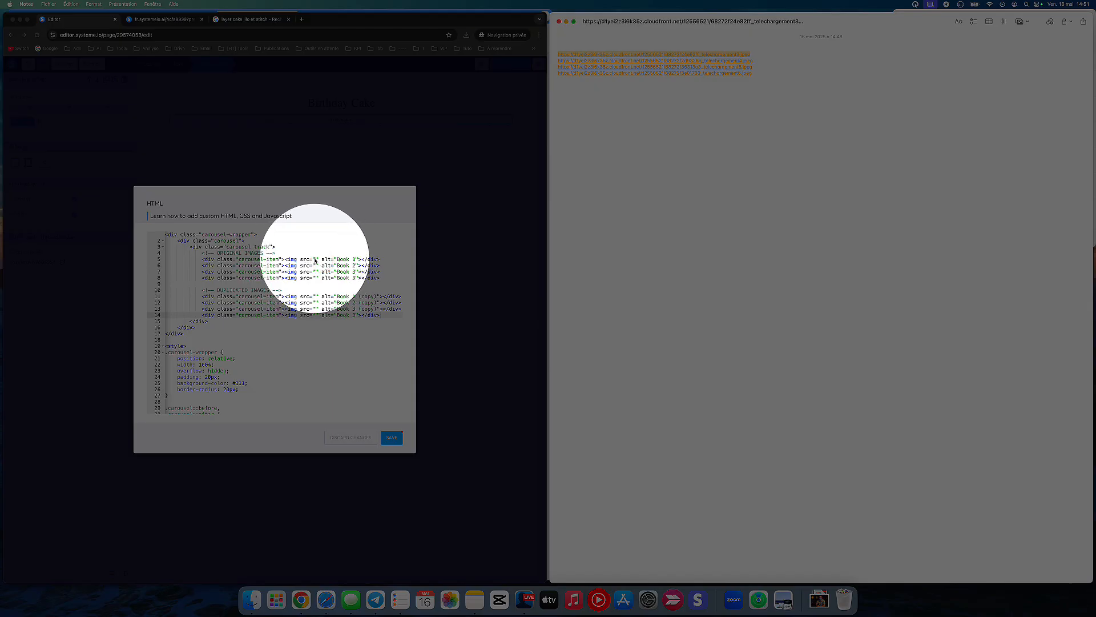
left_click(315, 260)
left_click(314, 260)
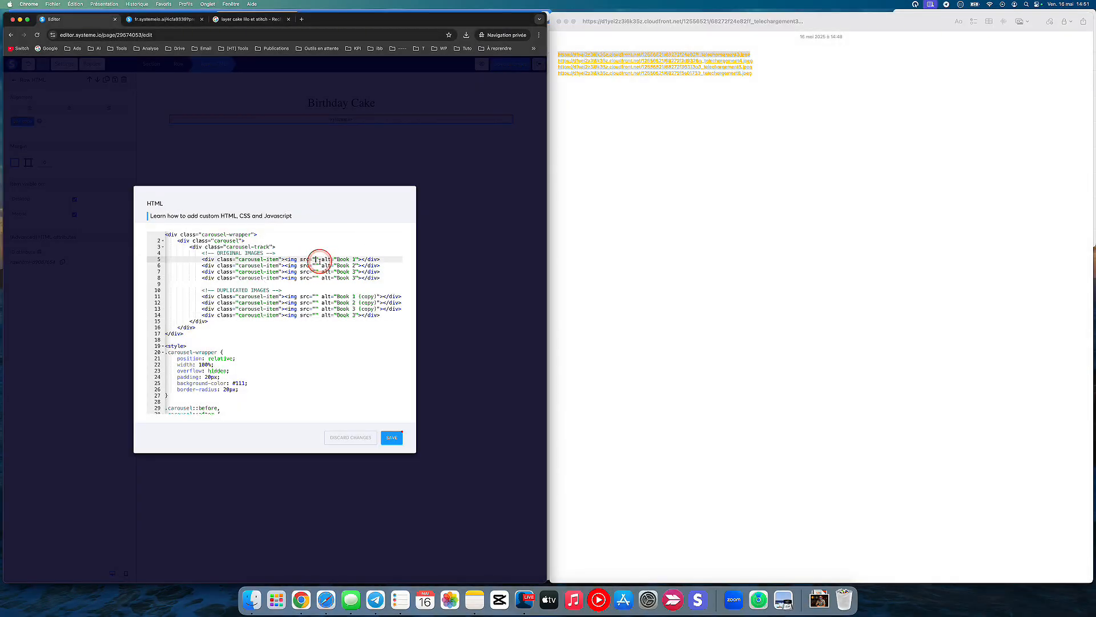
type("https://d1yei2z3i6k35z.cloudfront.net/12556521/68272f24e82ff_telechargement3.jpeg")
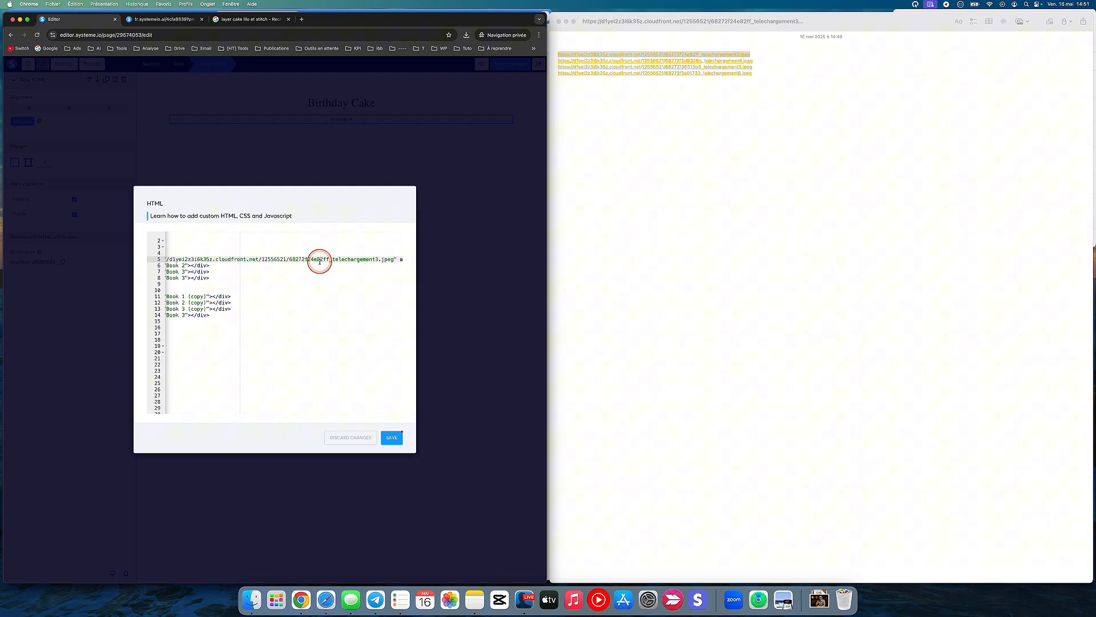
Step: Paste the same telechargement3.jpeg link as the src of Book 1 (copy) under DUPLICATED IMAGES
scroll(253, 294, "left", 5)
scroll(254, 294, "left", 5)
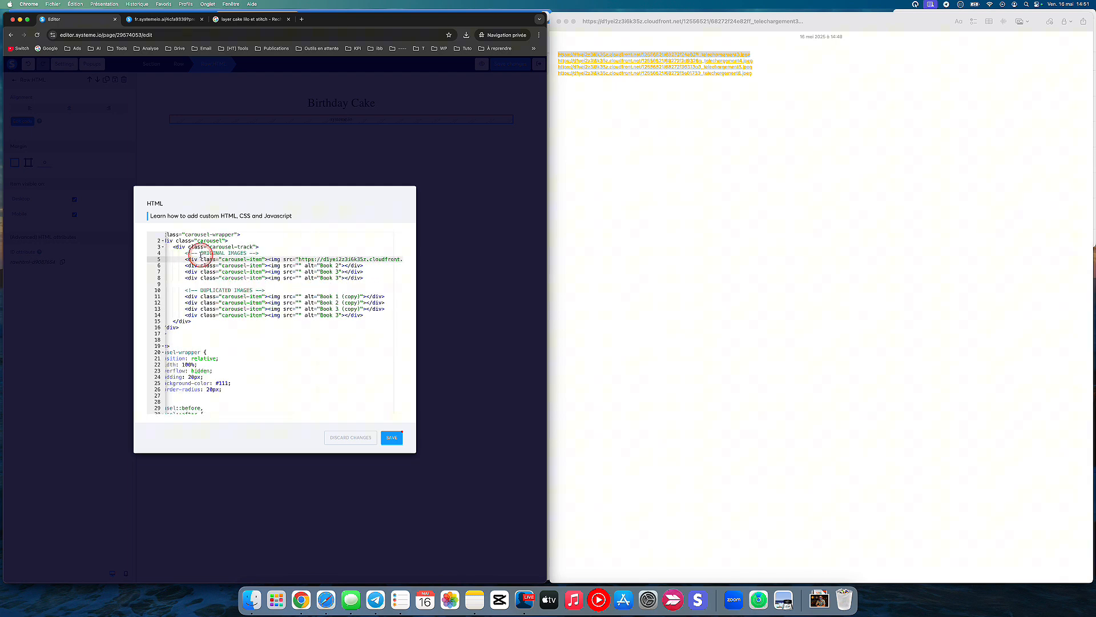
left_click(203, 252)
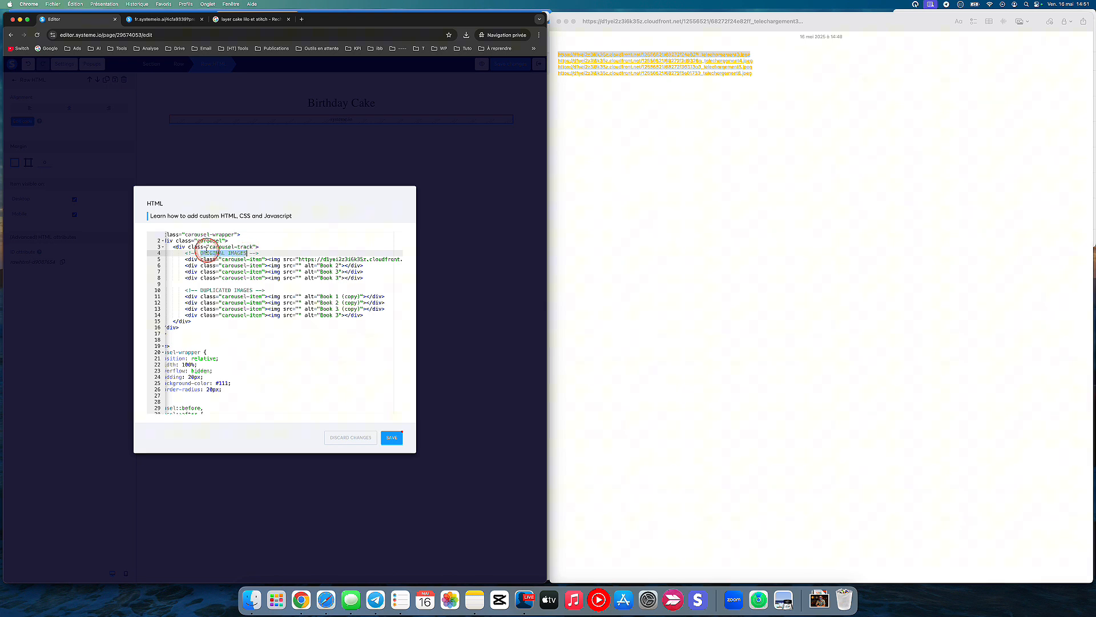
left_click_drag(201, 290, 226, 290)
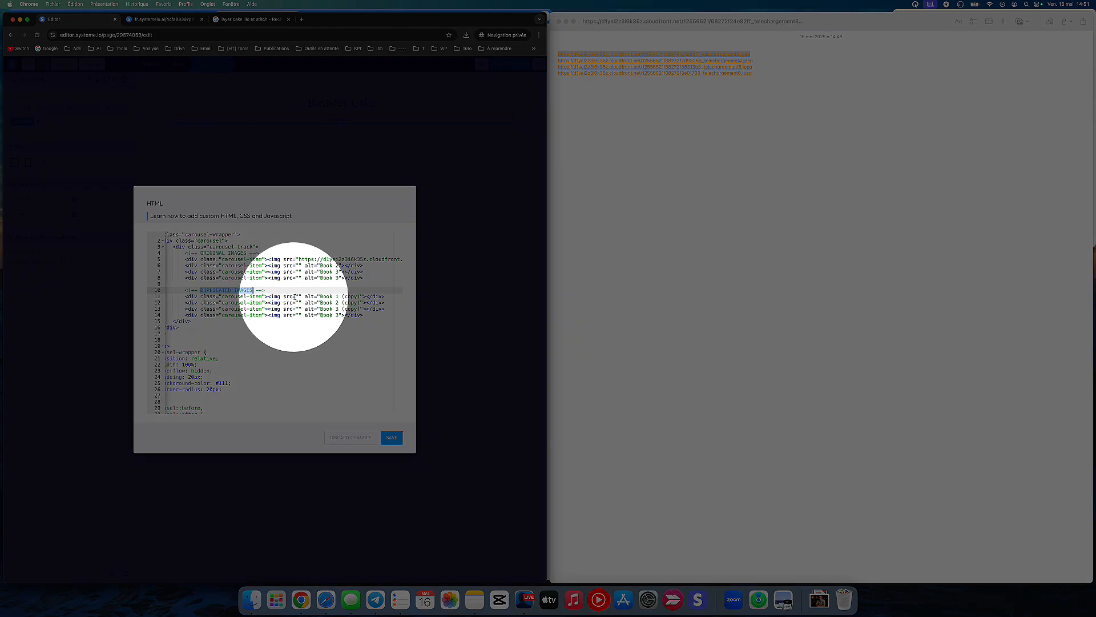
left_click(306, 296)
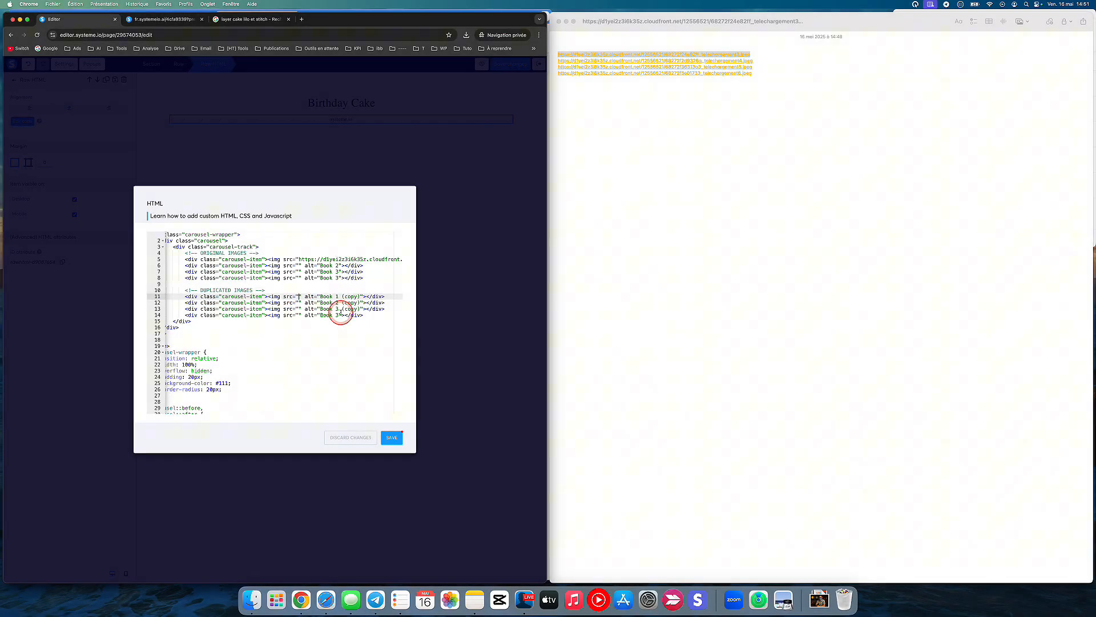
type("https://d1yei2z3i6k35z.cloudfront.net/12556521/68272f24e82ff_telechargement3.jpeg")
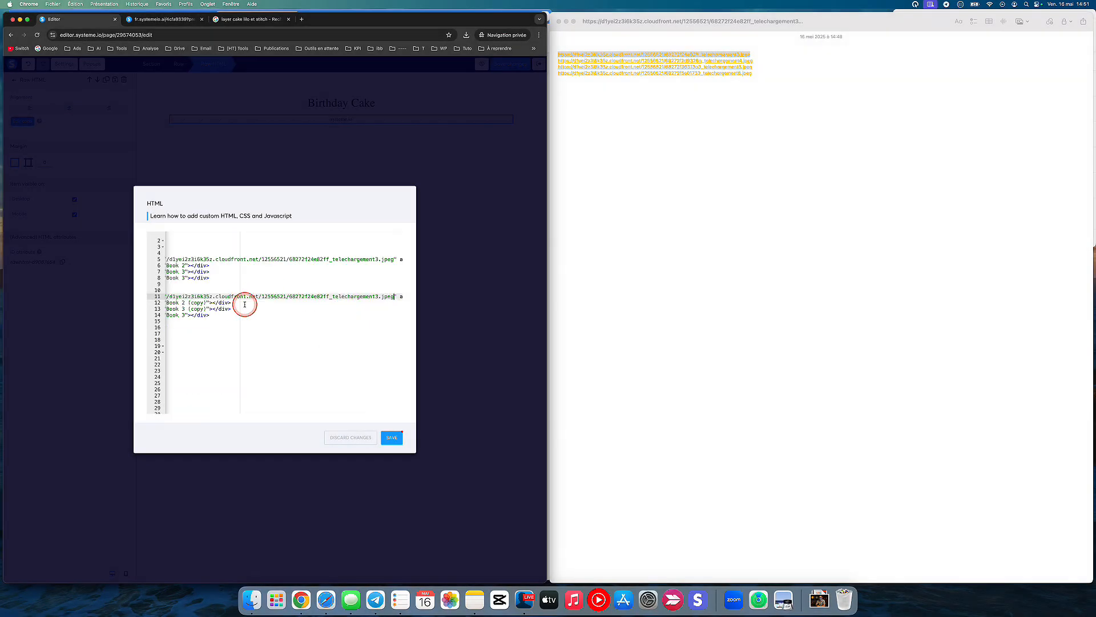
Step: Copy the telechargement4.jpeg link from Notes and paste it as the src of both Book 2 and Book 2 (copy)
scroll(282, 297, "left", 3)
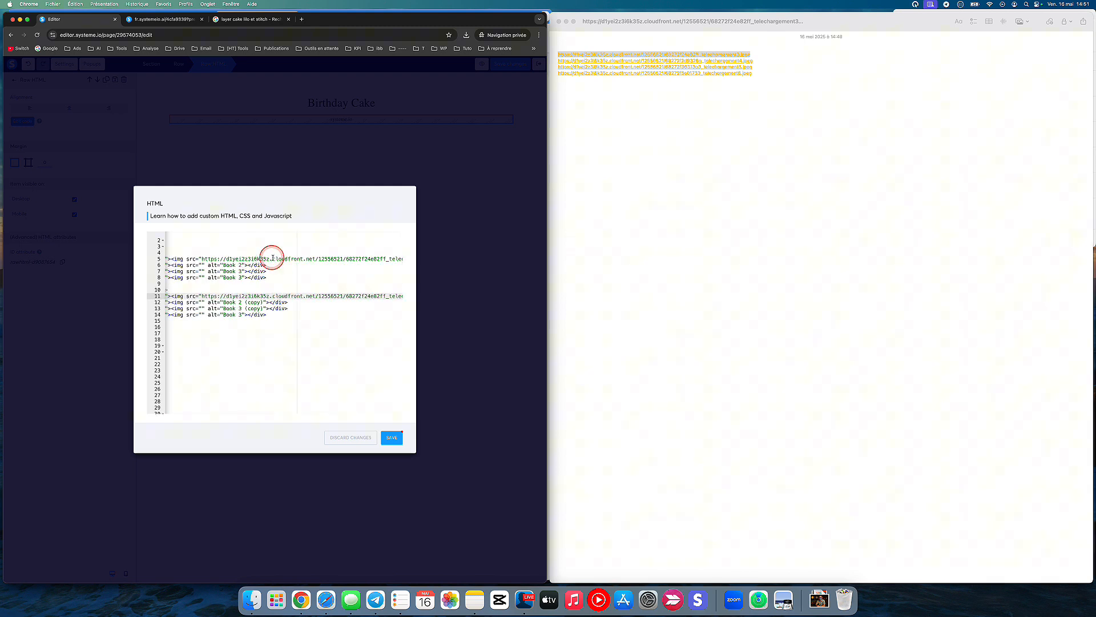
left_click(619, 115)
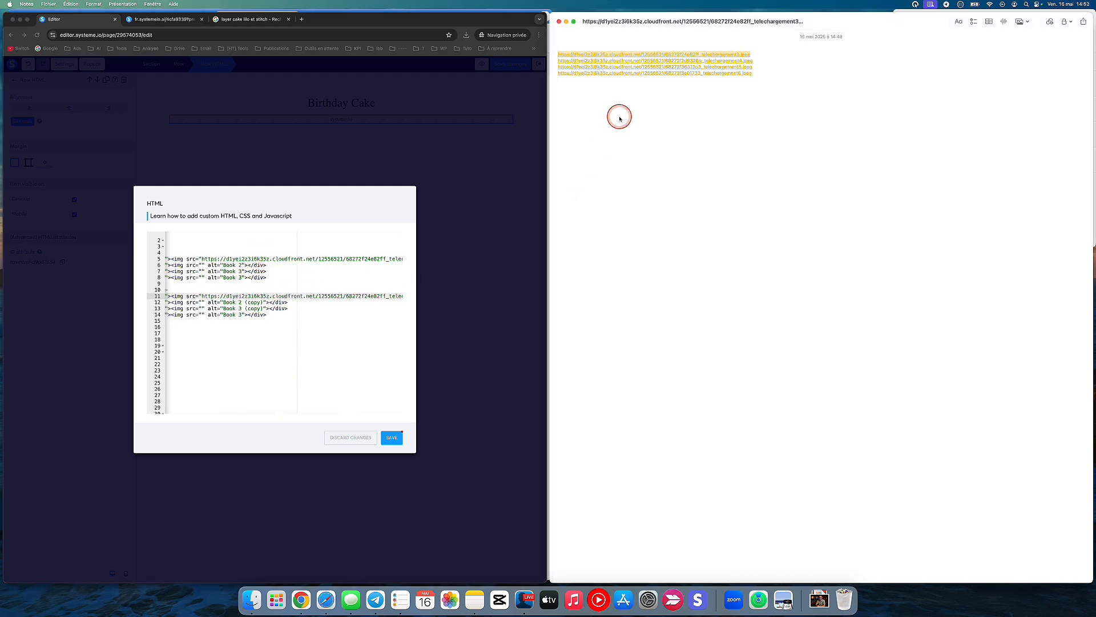
right_click(619, 62)
key("super+c")
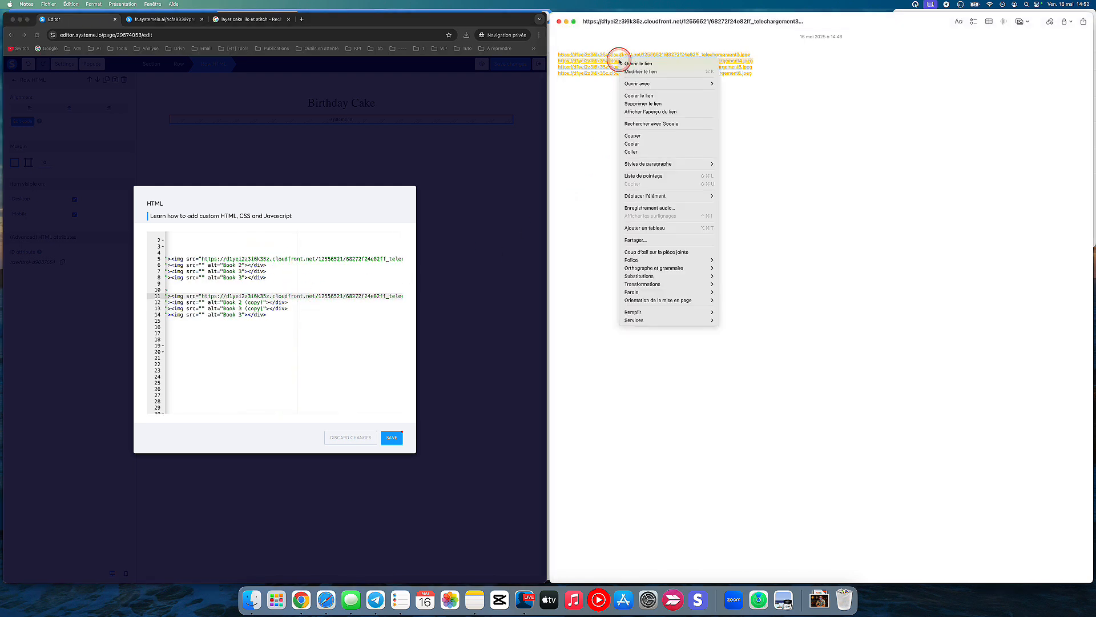
left_click(636, 93)
left_click(200, 265)
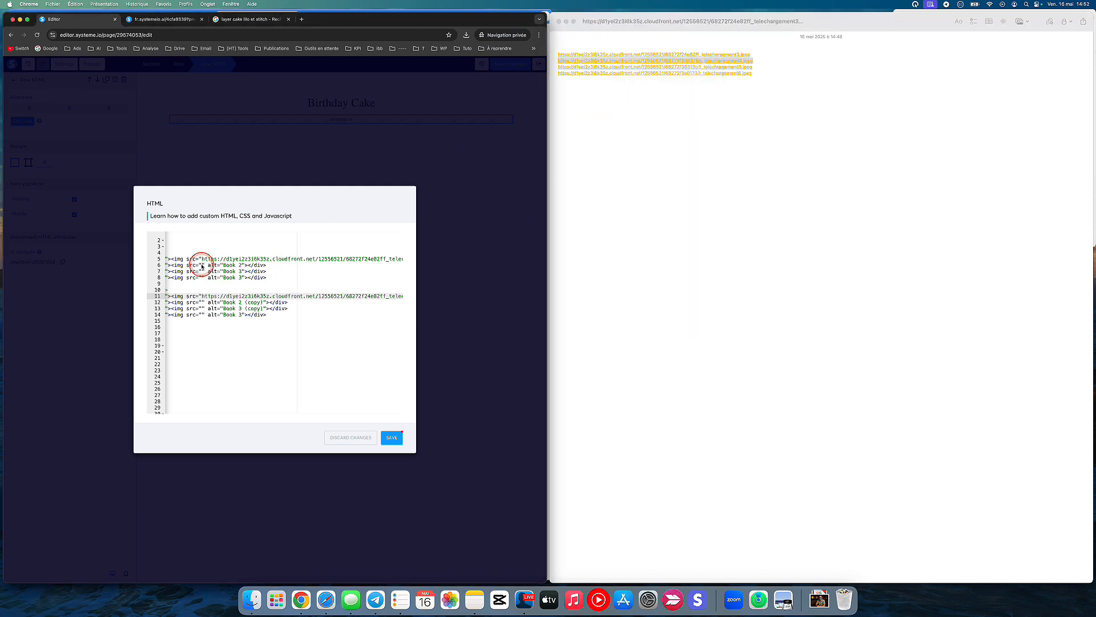
left_click(201, 265)
key("super+v")
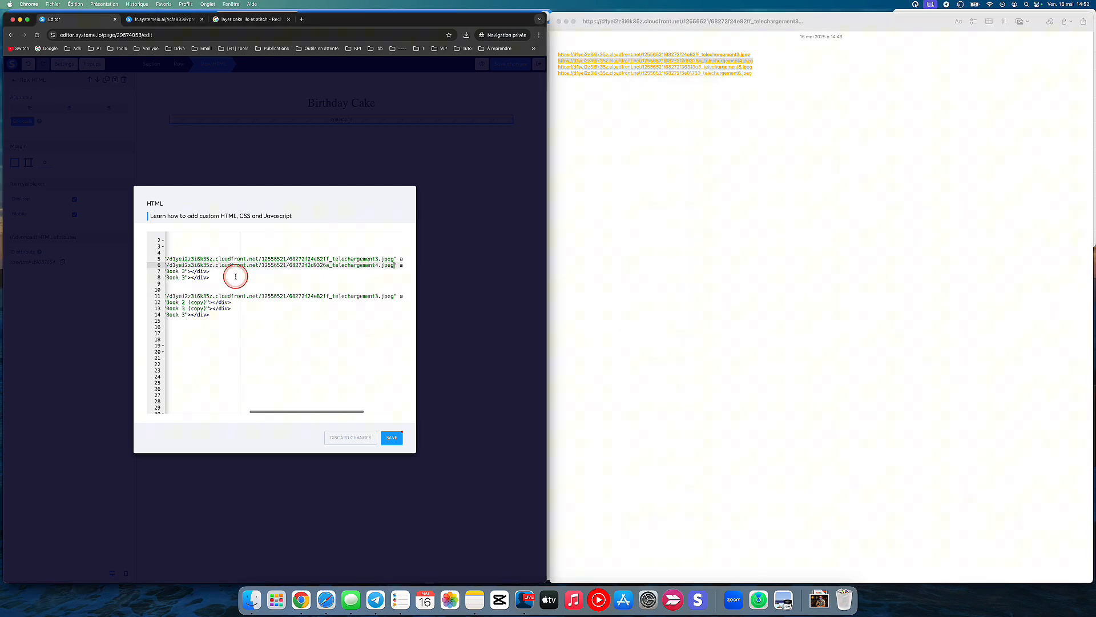
scroll(235, 276, "left", 5)
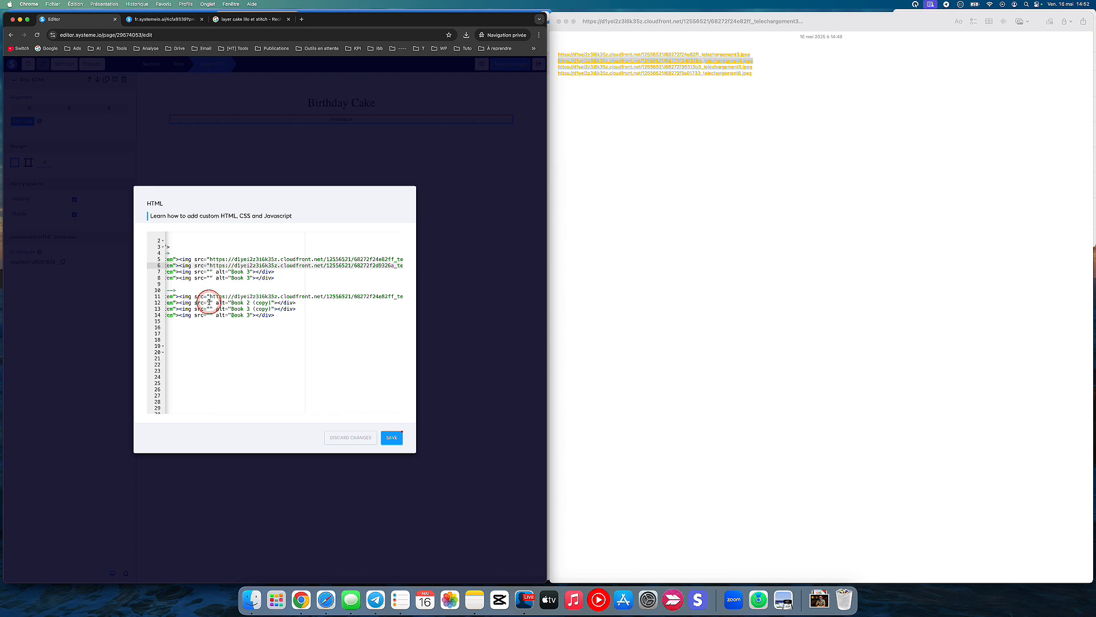
left_click(209, 303)
key("super+v")
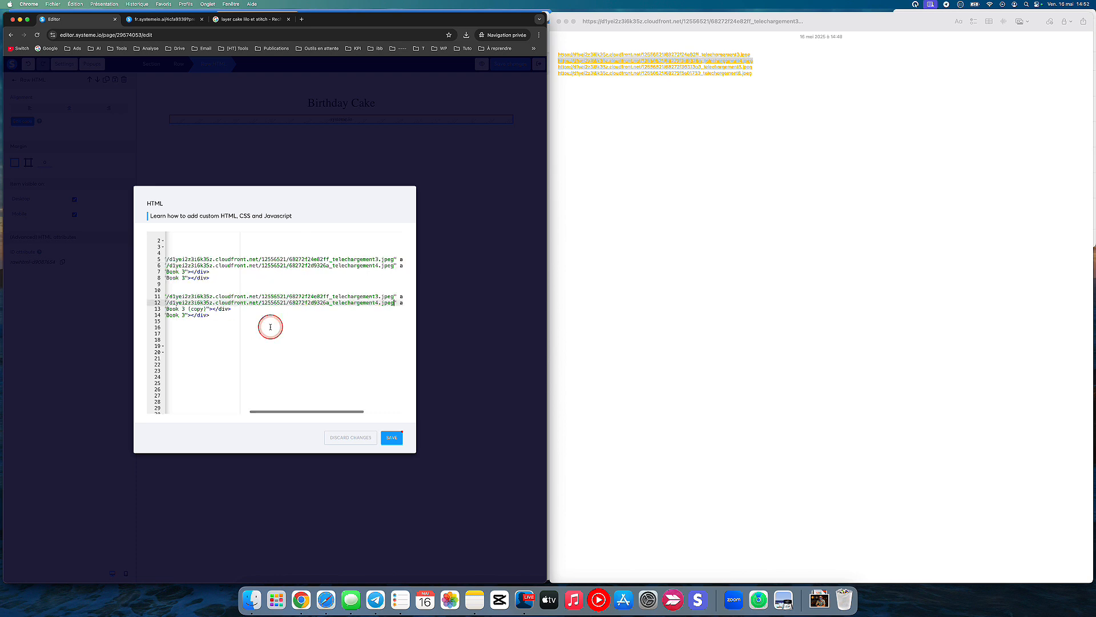
Step: Copy the telechargement5.jpeg link from Notes and paste it as the src of the first Book 3 item and Book 3 (copy)
right_click(685, 67)
key("cmd+c")
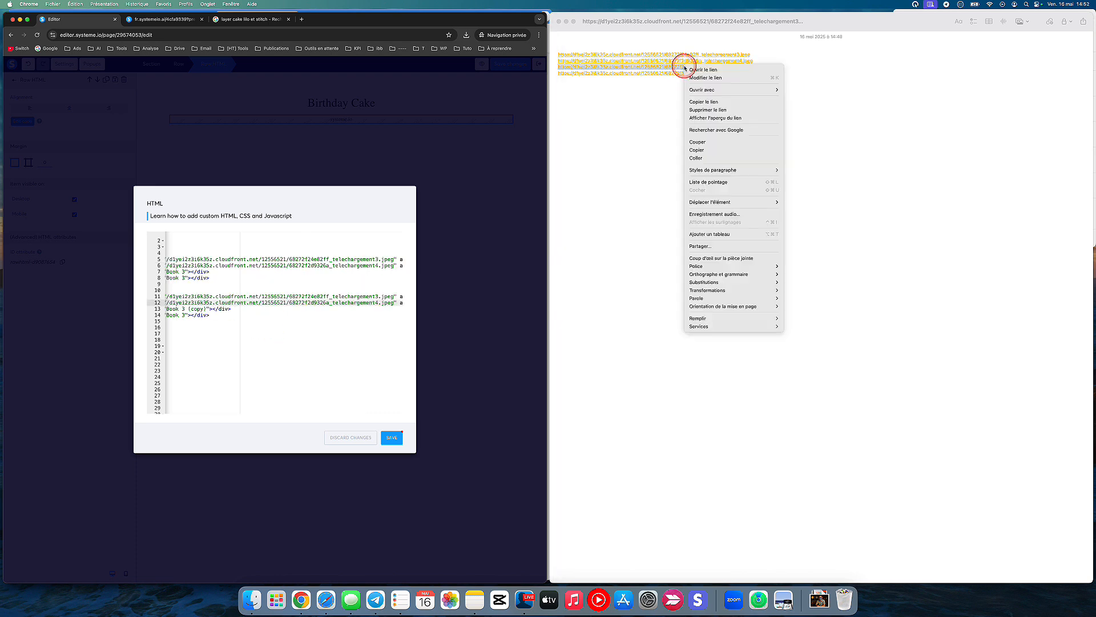
left_click(699, 103)
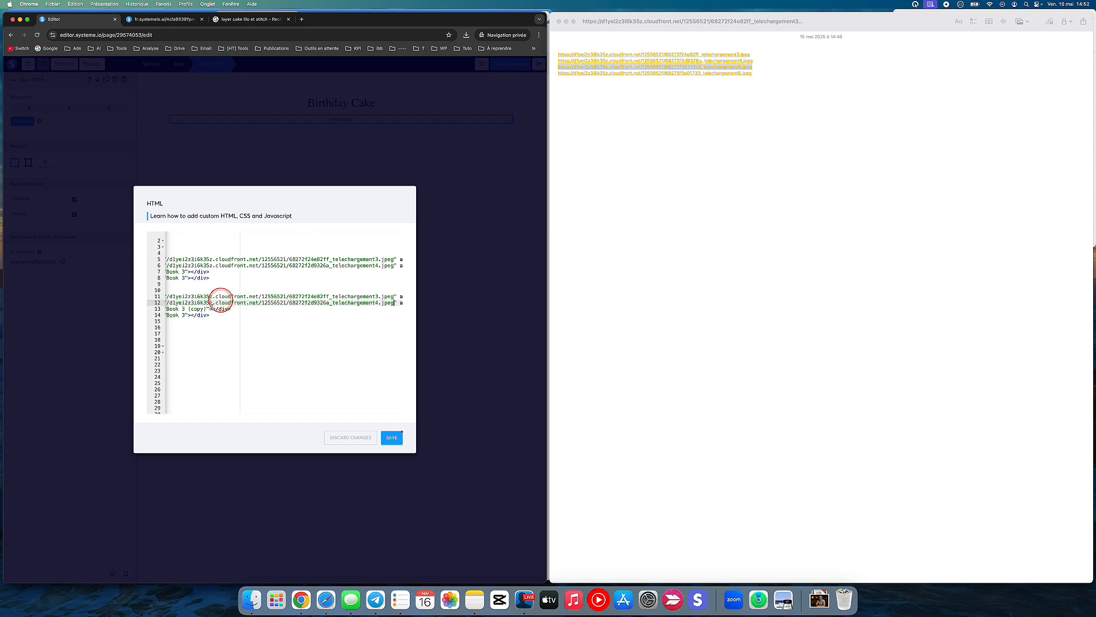
scroll(183, 269, "left", 3)
left_click(194, 272)
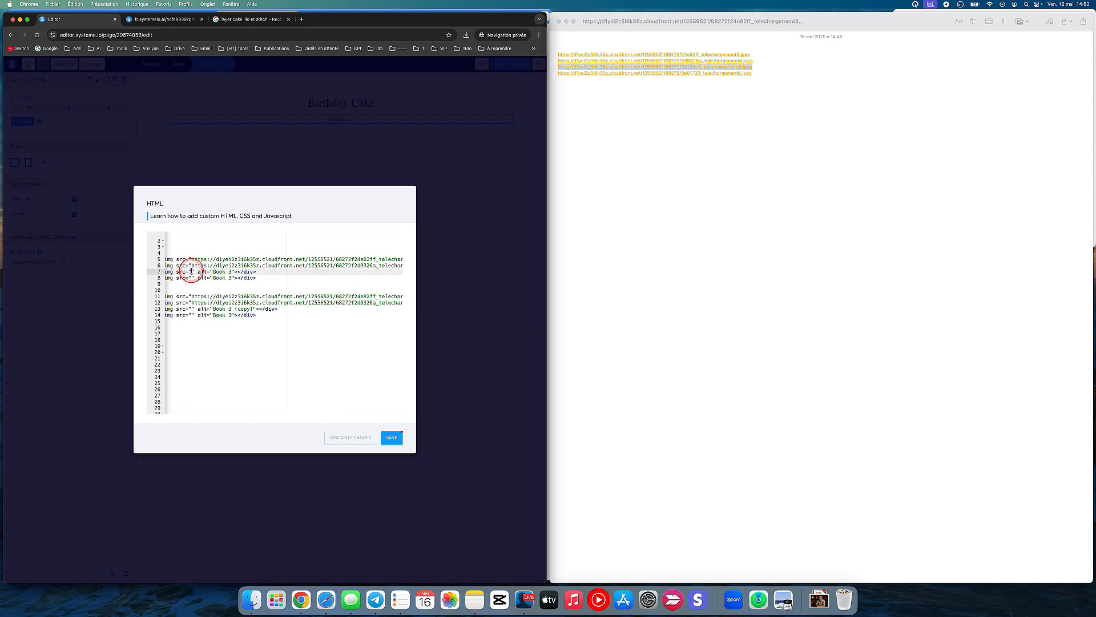
key("cmd+v")
scroll(189, 312, "left", 3)
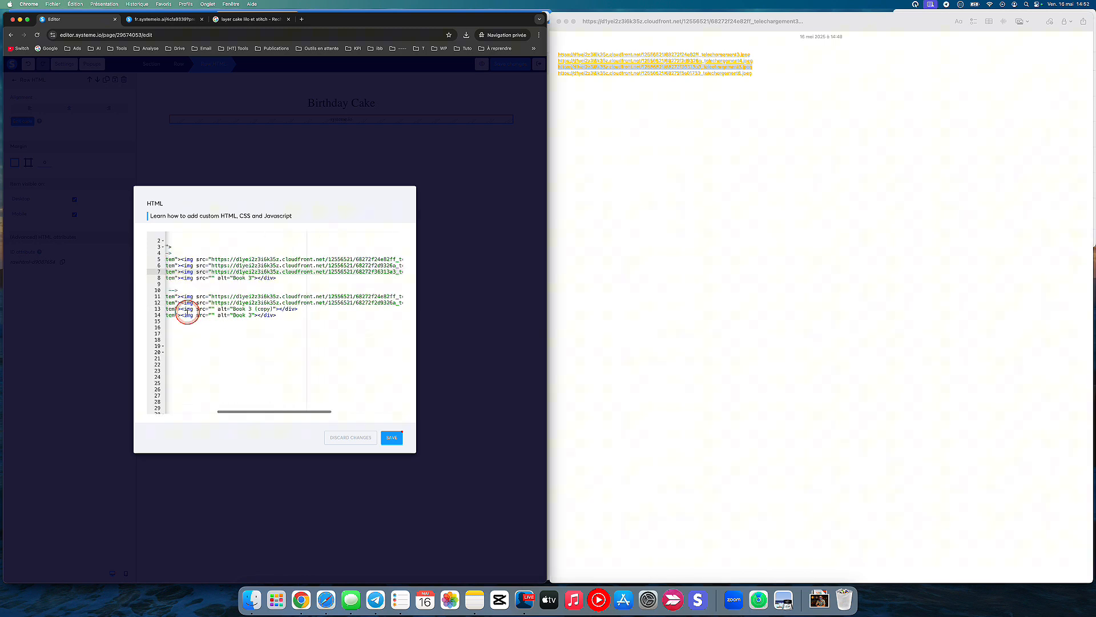
left_click(210, 309)
key("cmd+v")
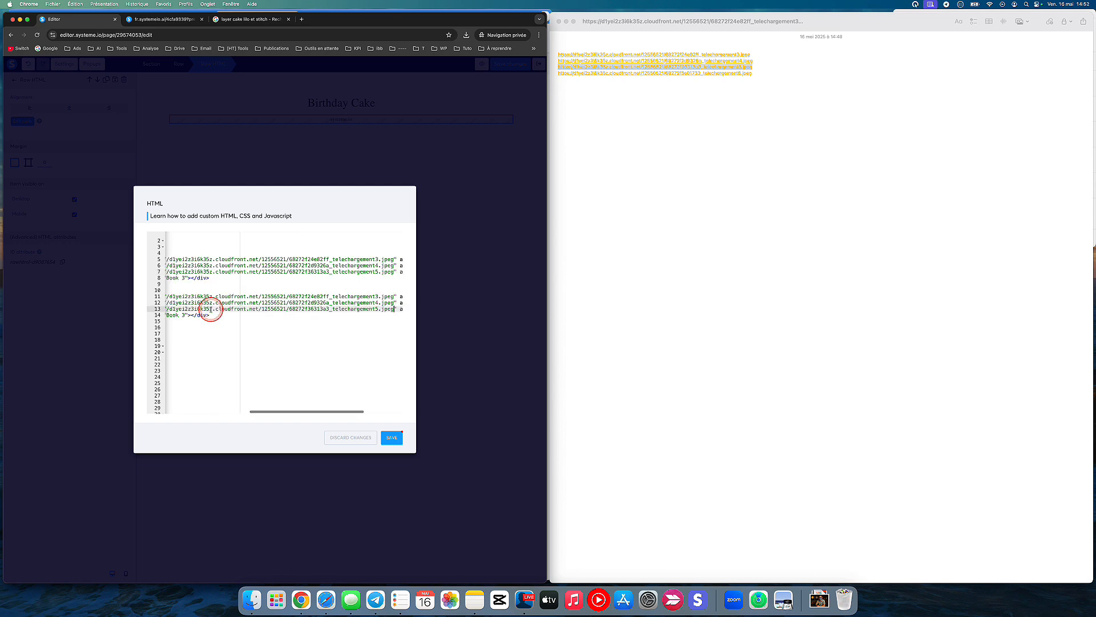
Step: Copy the telechargement6.jpeg link from Notes and paste it as the src of the fourth item under both ORIGINAL IMAGES and DUPLICATED IMAGES
left_click(635, 126)
right_click(632, 77)
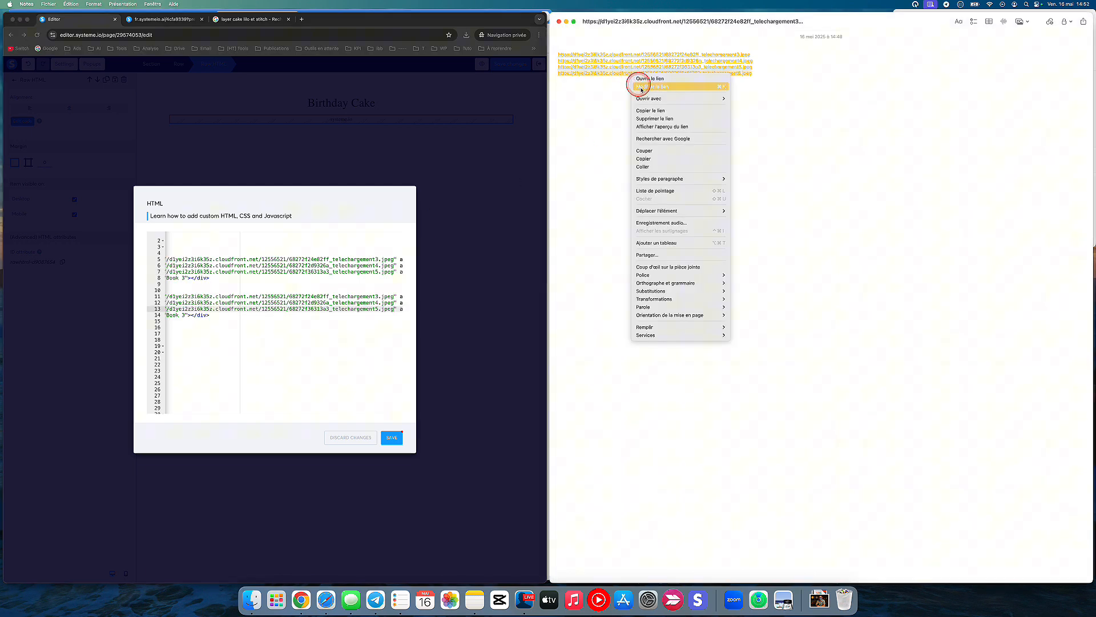
left_click(644, 102)
left_click(280, 309)
scroll(280, 309, "left", 3)
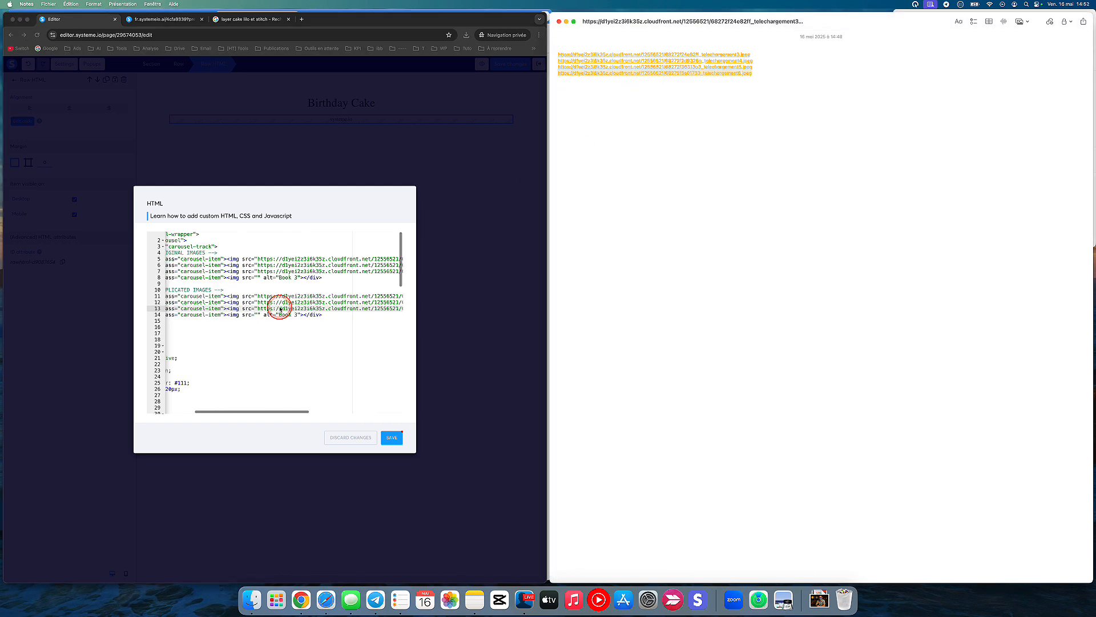
left_click(259, 278)
key("super+v")
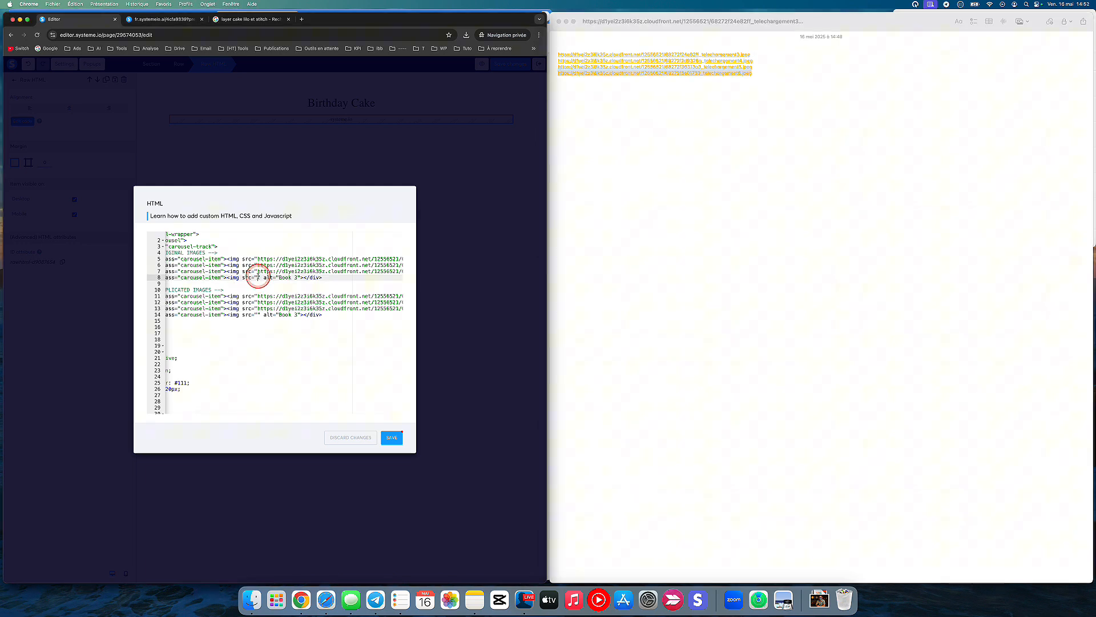
left_click(214, 318)
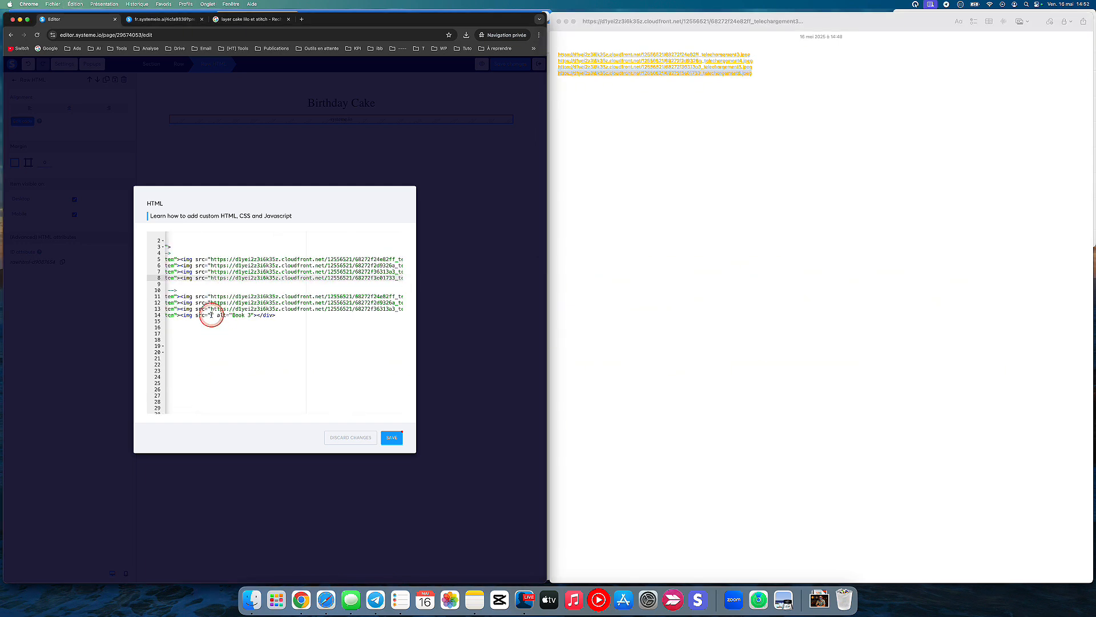
key("super+v")
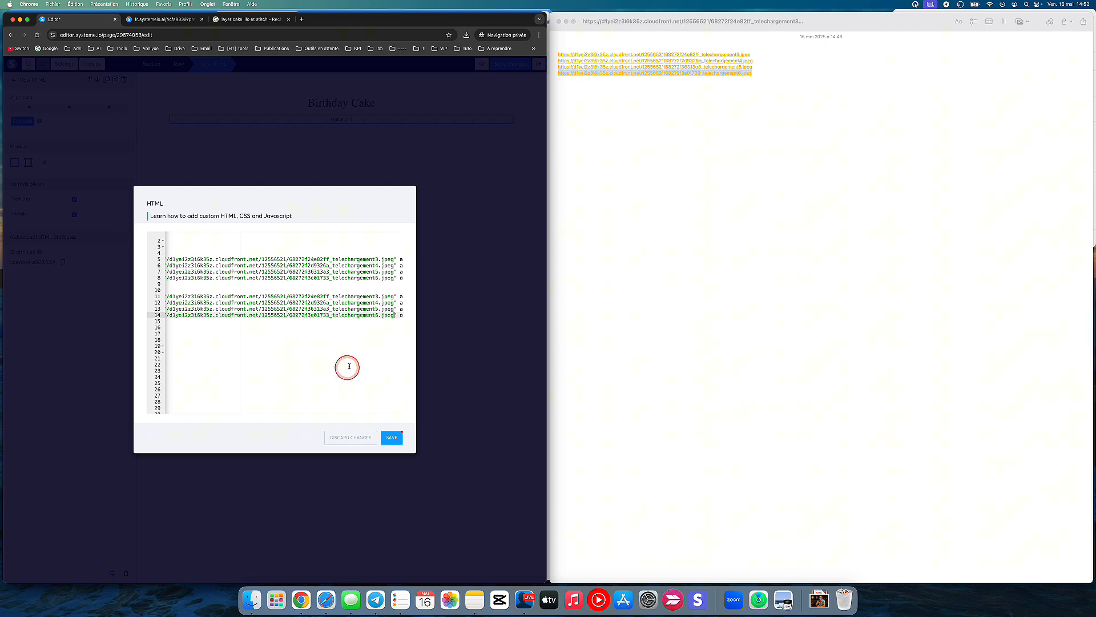
Step: Review the DUPLICATED IMAGES block in the code and compare it with the cake images on the page preview
scroll(345, 367, "left", 10)
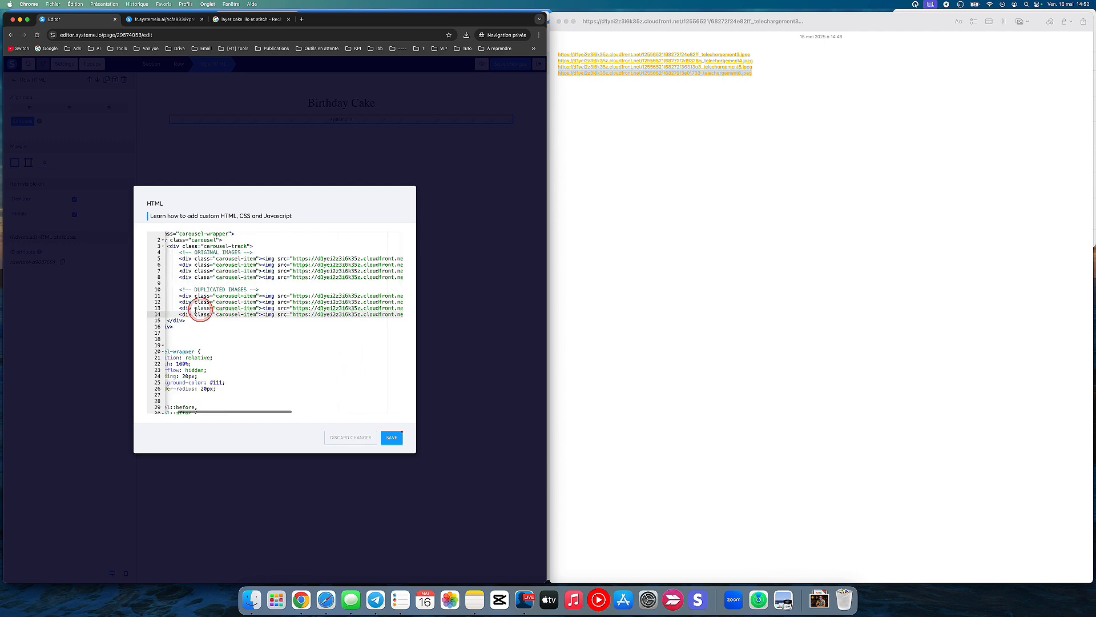
left_click(177, 284)
left_click_drag(177, 286, 290, 315)
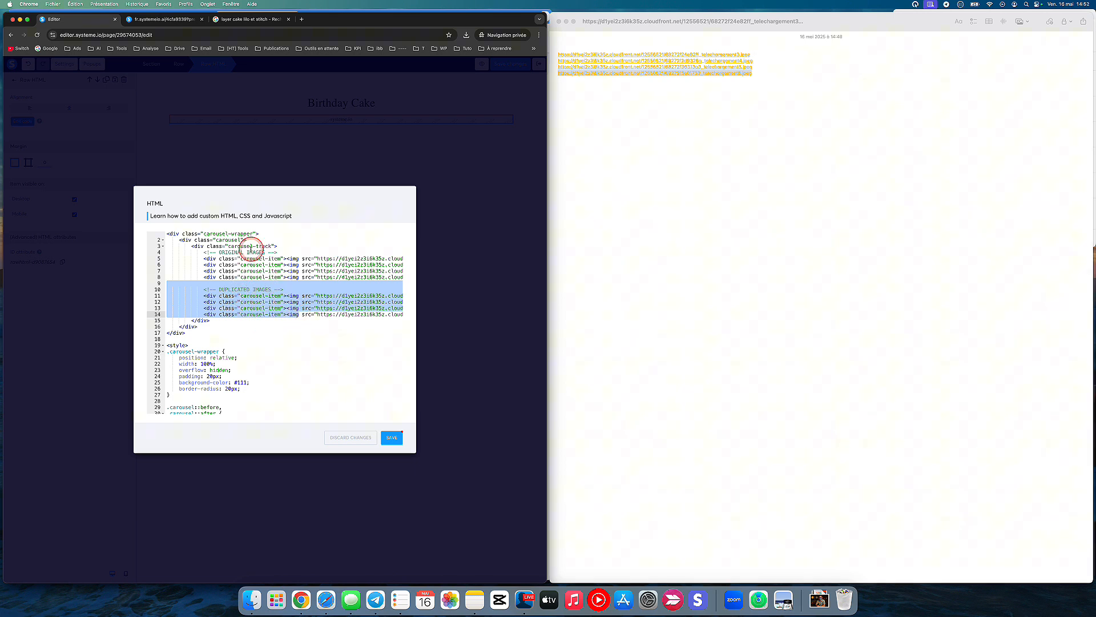
left_click(173, 22)
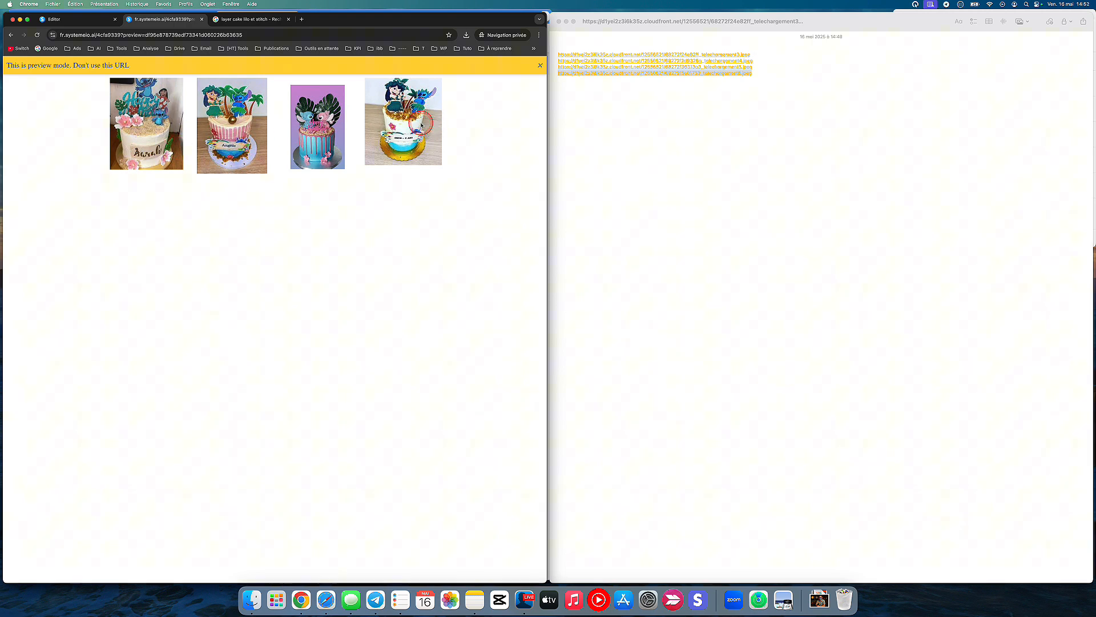
left_click(78, 20)
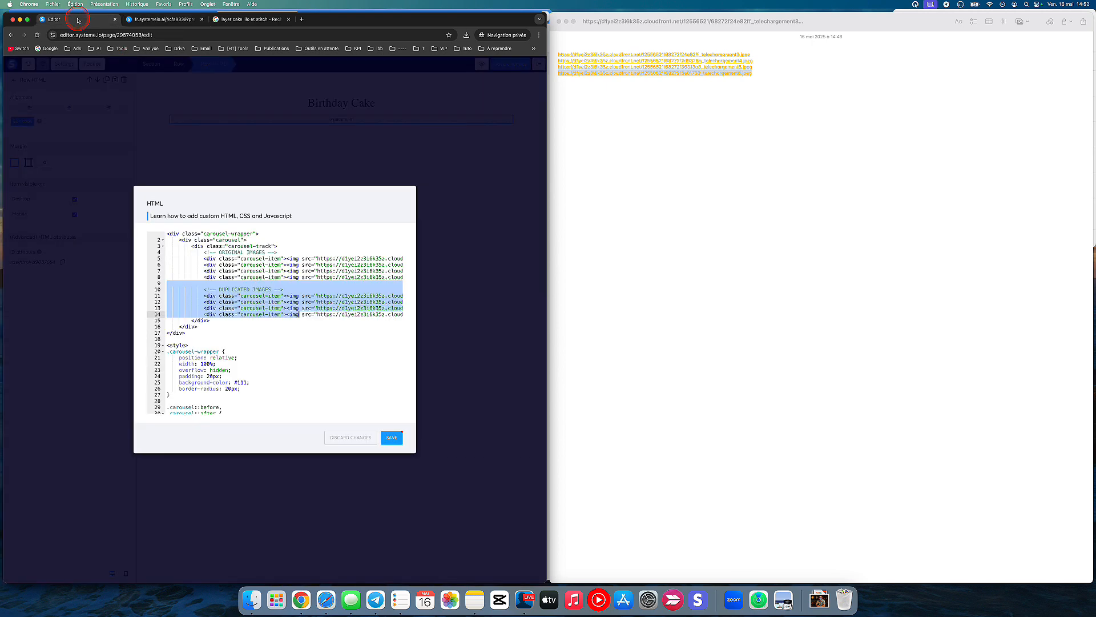
scroll(346, 277, "right", 5)
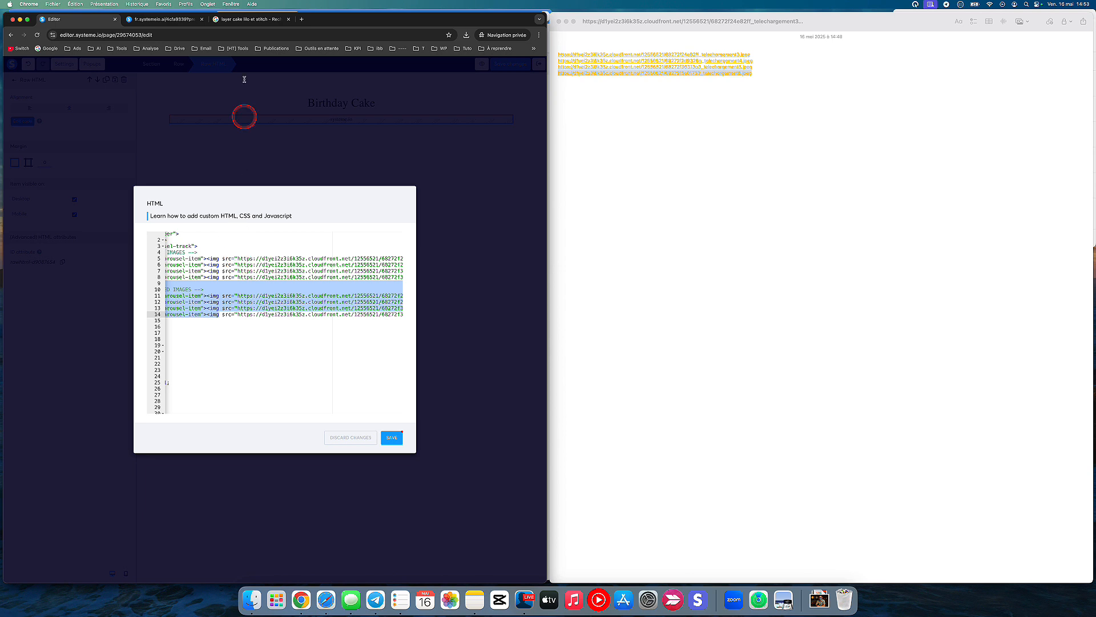
Step: Check the cake images in the page preview against the ORIGINAL and DUPLICATED IMAGES links, and look over the carousel styles in the code
left_click(190, 20)
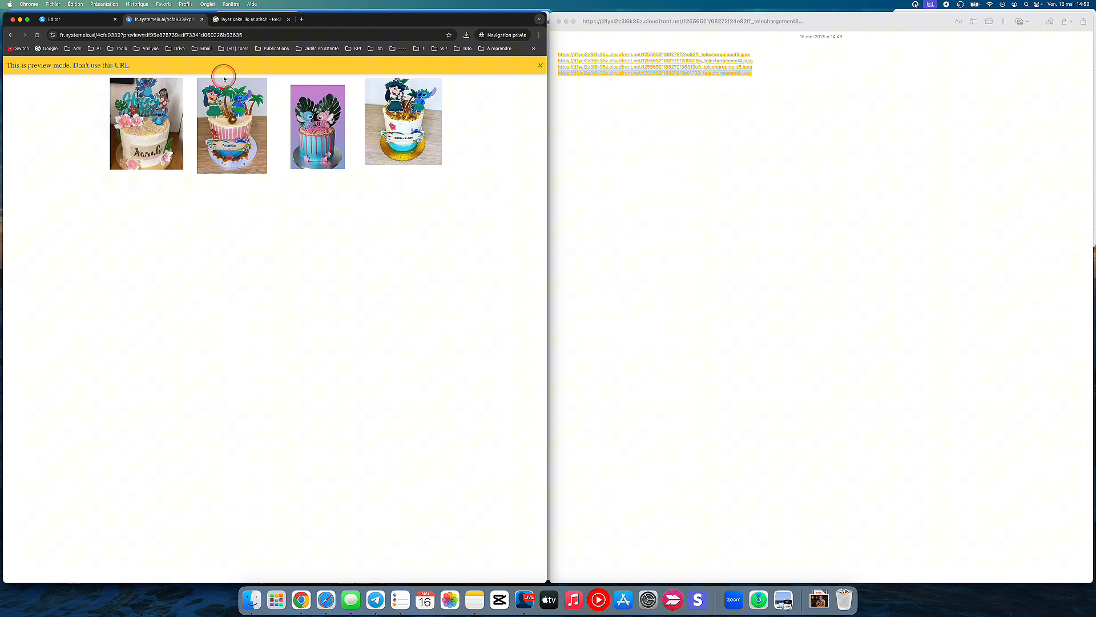
left_click(92, 25)
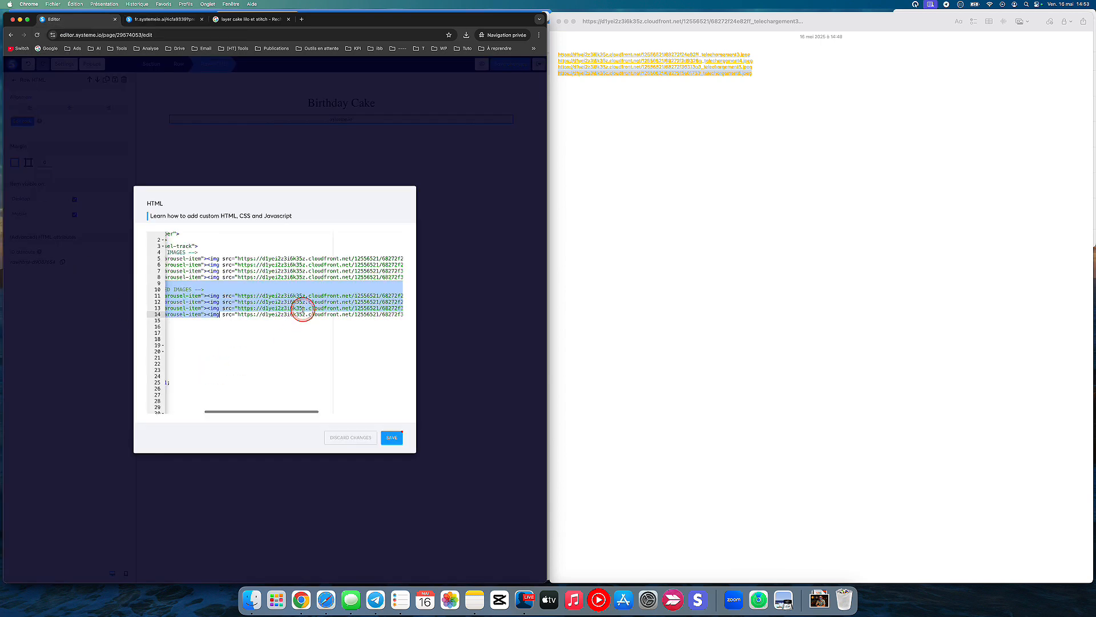
scroll(301, 306, "left", 5)
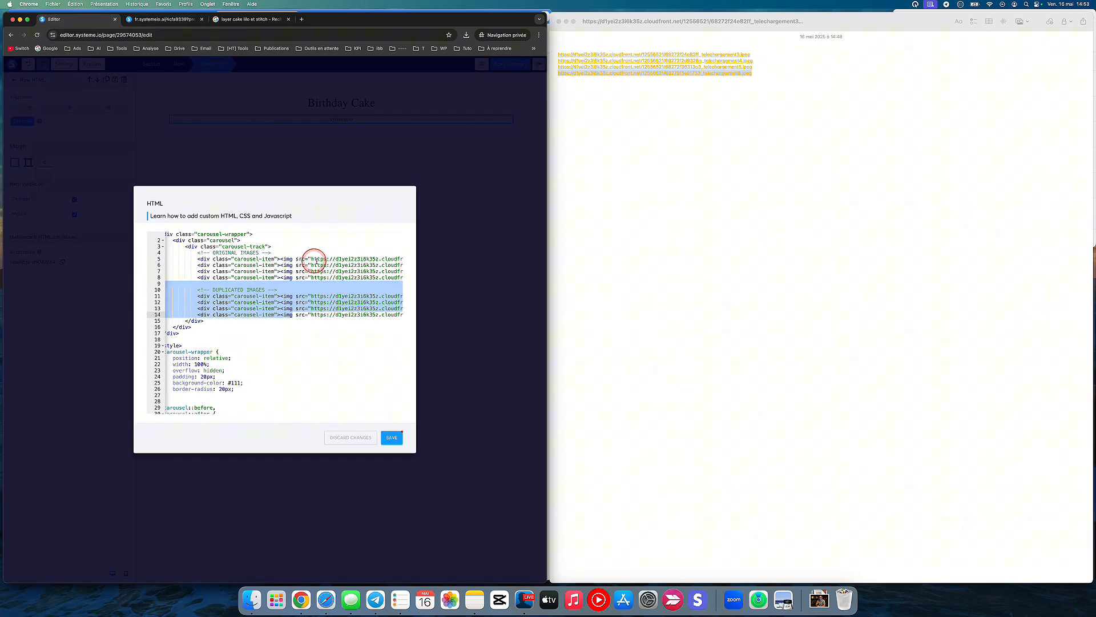
scroll(365, 260, "right", 5)
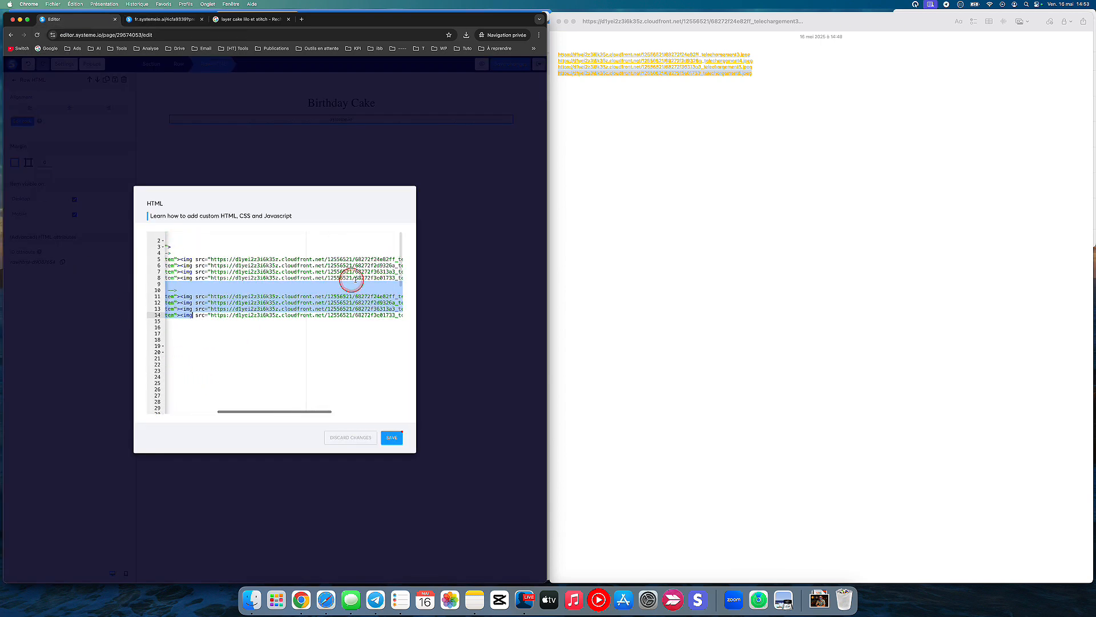
scroll(258, 282, "left", 3)
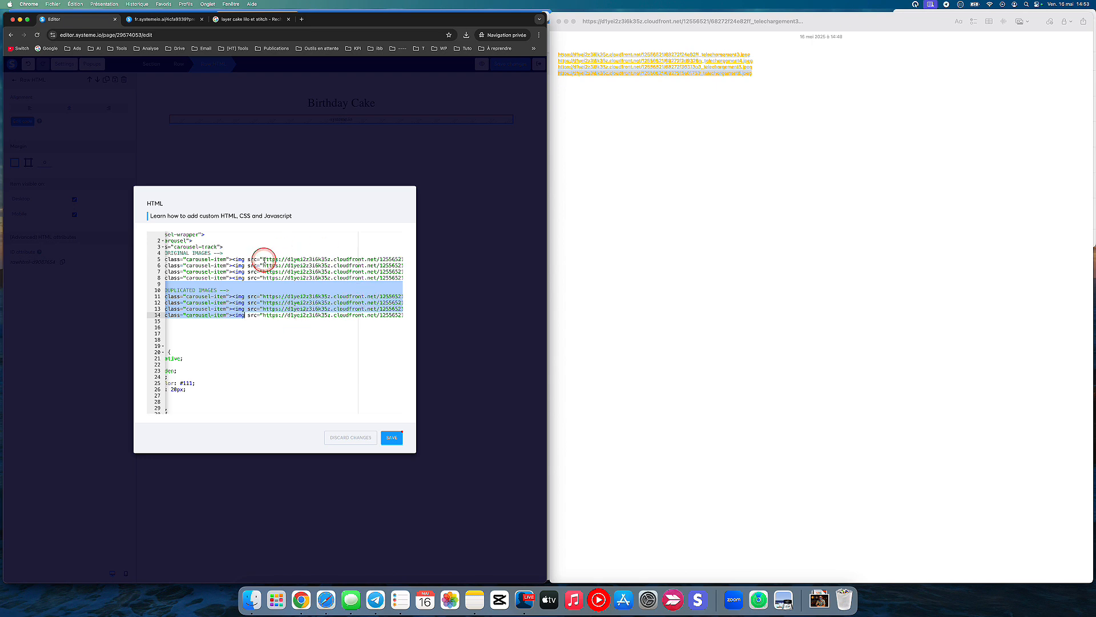
scroll(274, 281, "left", 5)
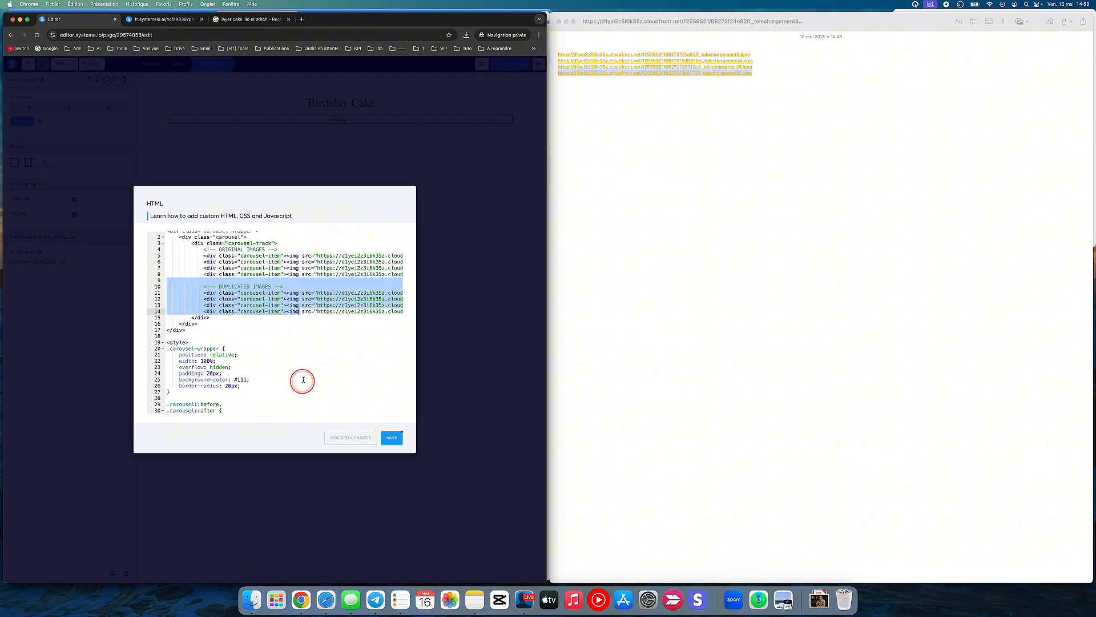
scroll(303, 379, "down", 4)
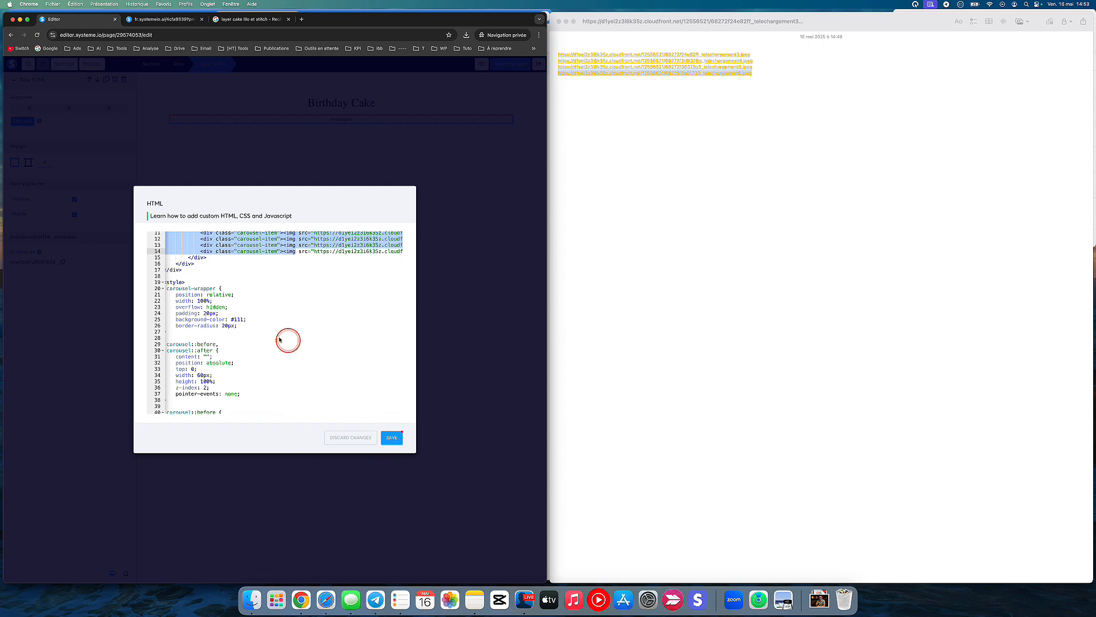
Step: Save the carousel code and the page changes, and preview the page
left_click(394, 438)
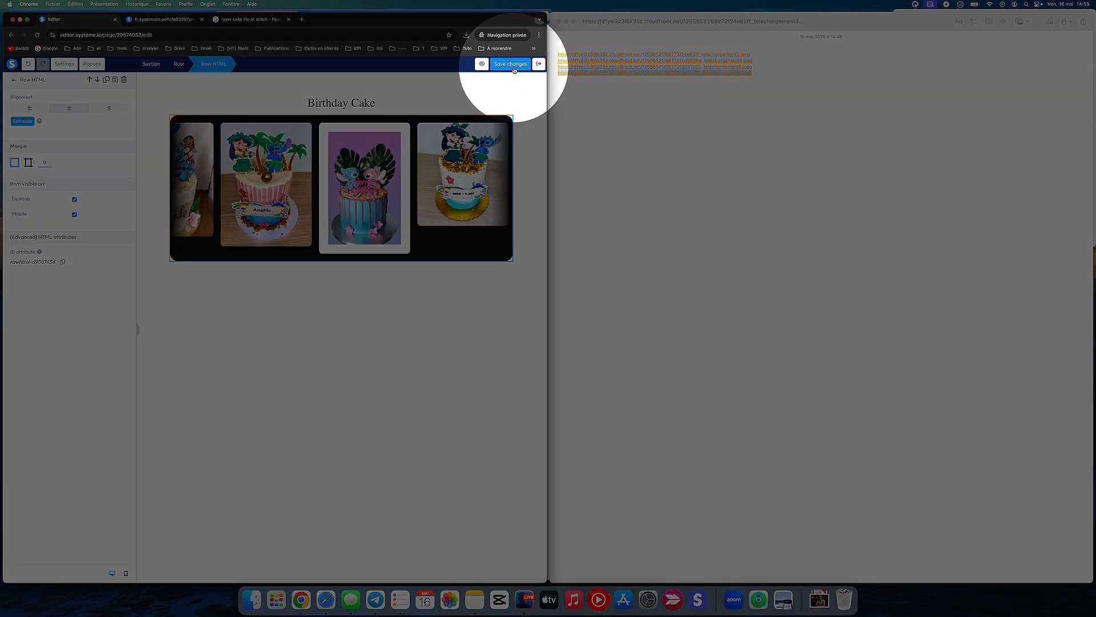
left_click(514, 67)
left_click(482, 63)
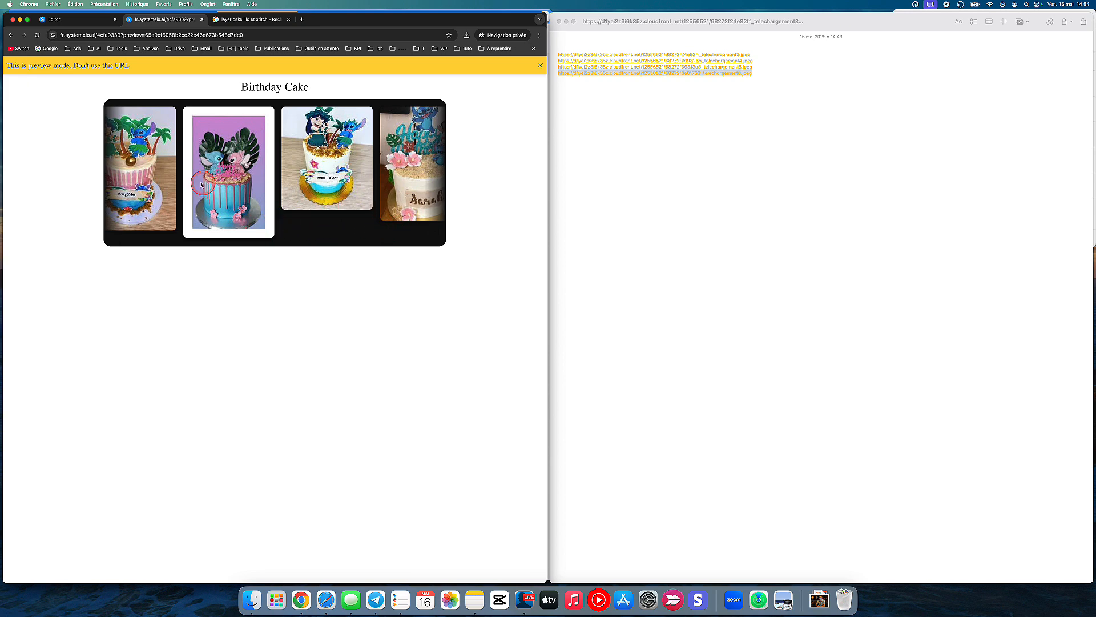
Step: Set the .carousel-track scroll animation duration to 3s in the Raw HTML code, save it and preview the page
left_click(75, 20)
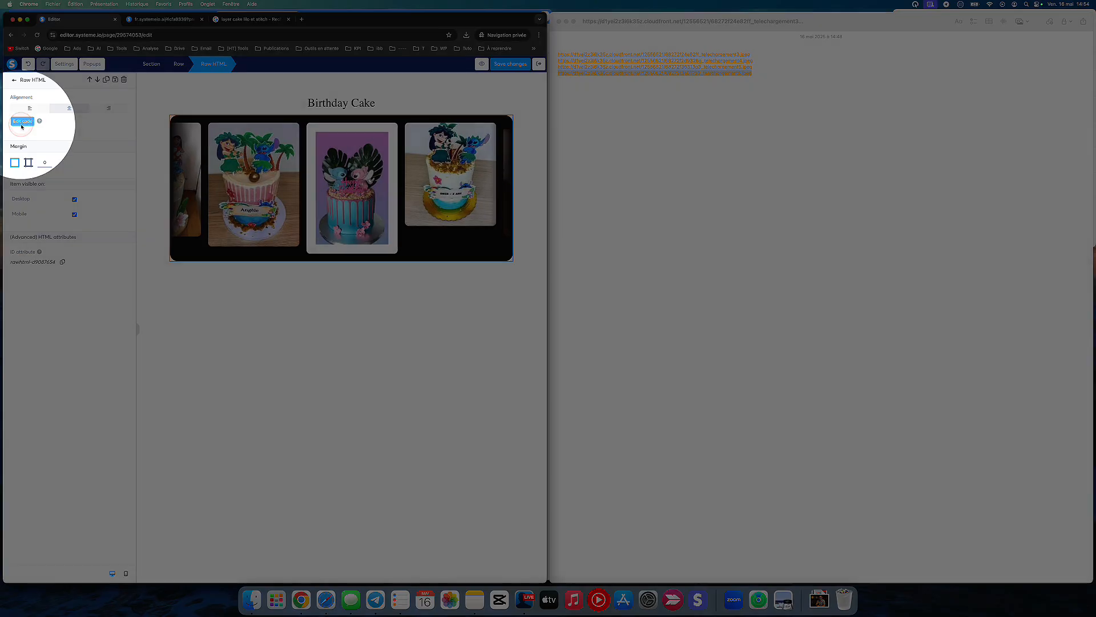
left_click(24, 122)
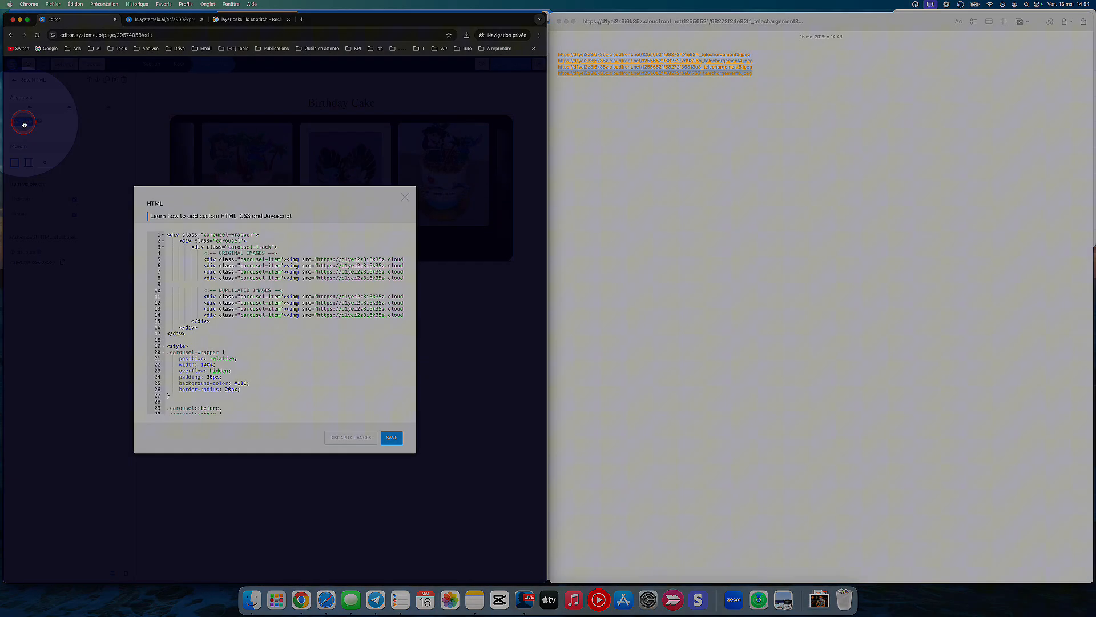
scroll(211, 290, "down", 5)
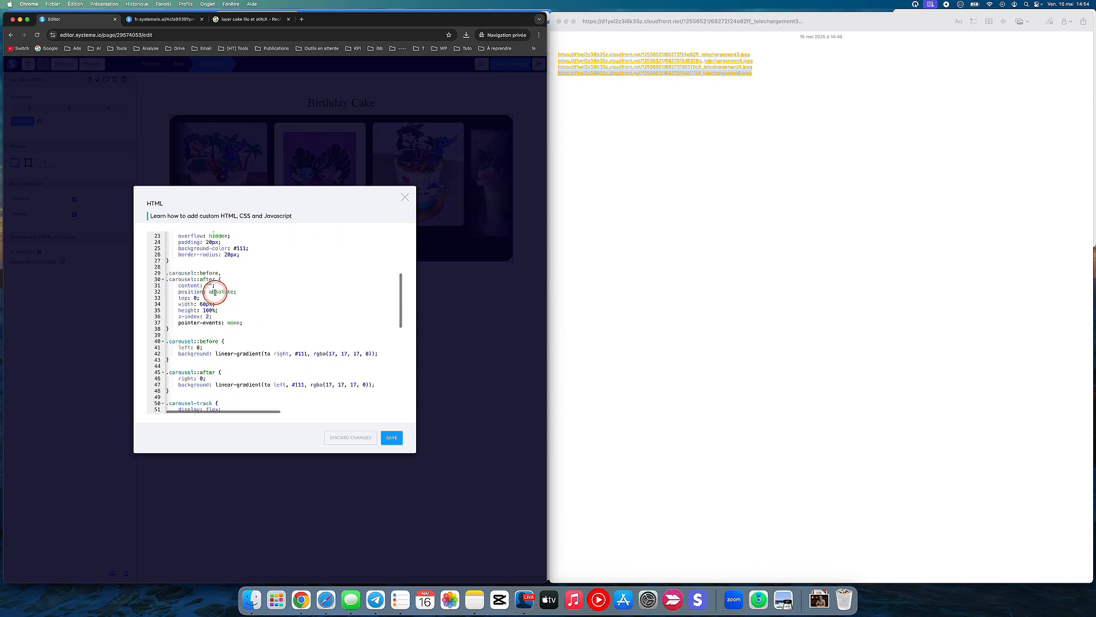
scroll(214, 293, "down", 2)
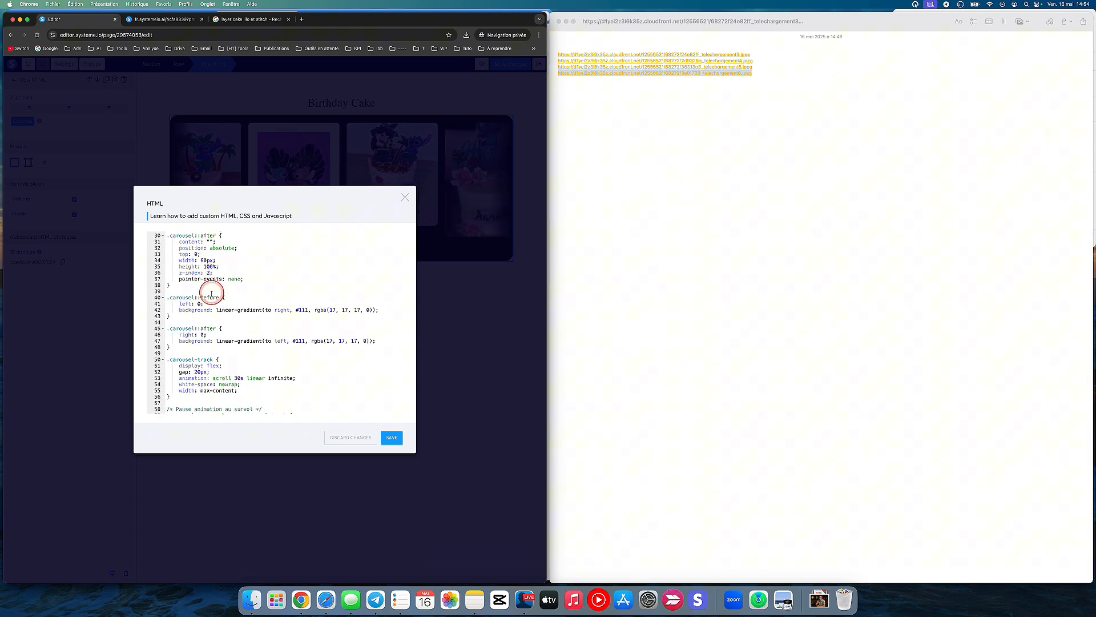
scroll(213, 320, "down", 3)
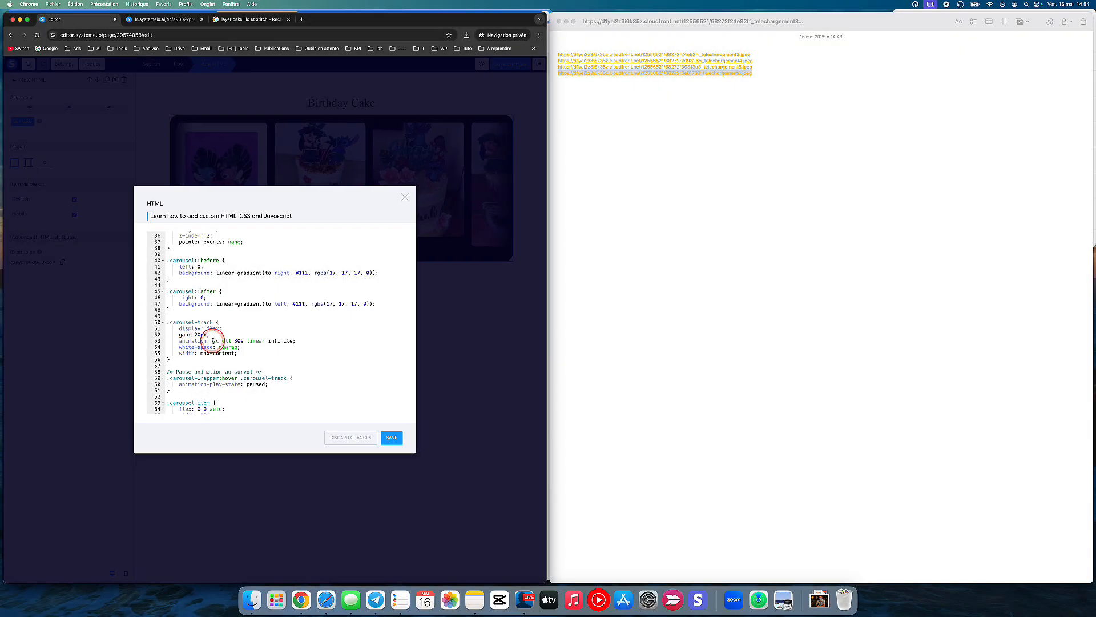
left_click(213, 341)
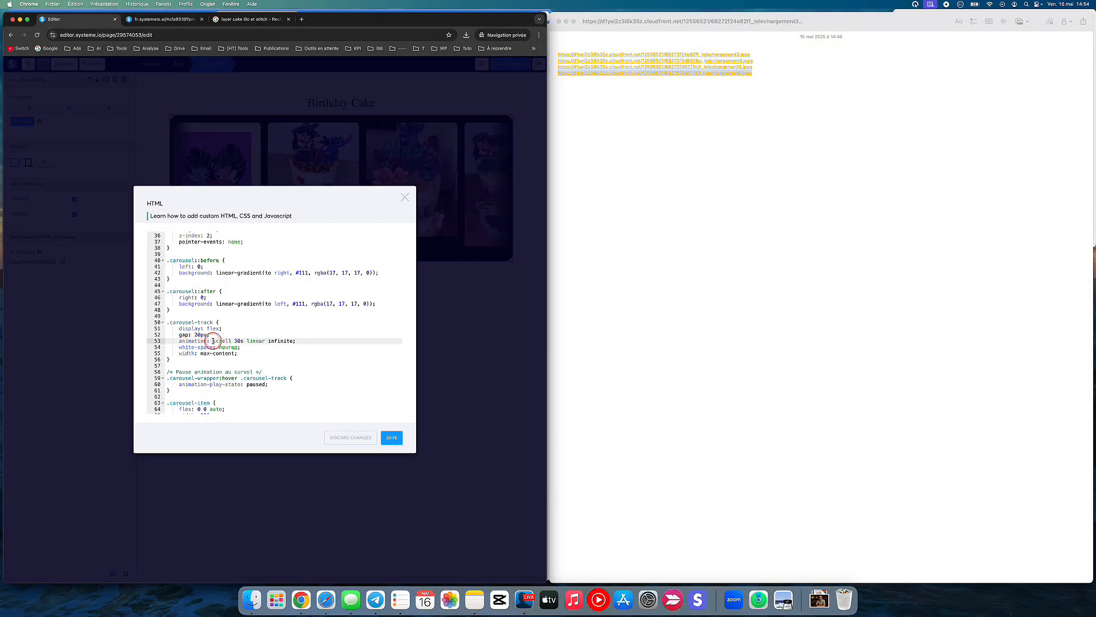
left_click_drag(240, 342, 238, 342)
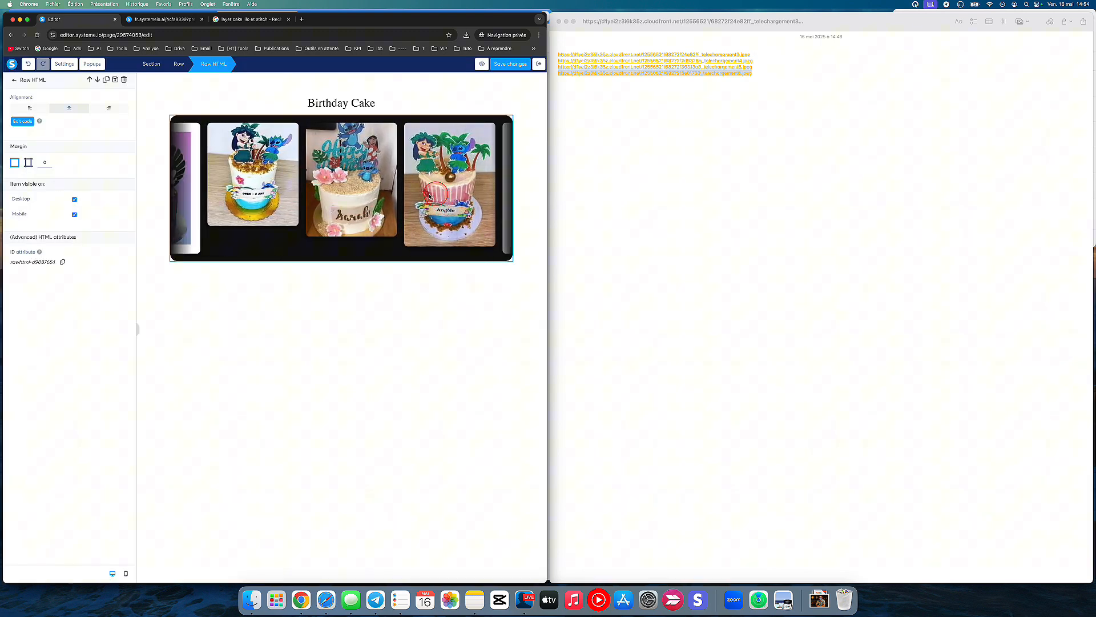
left_click(482, 63)
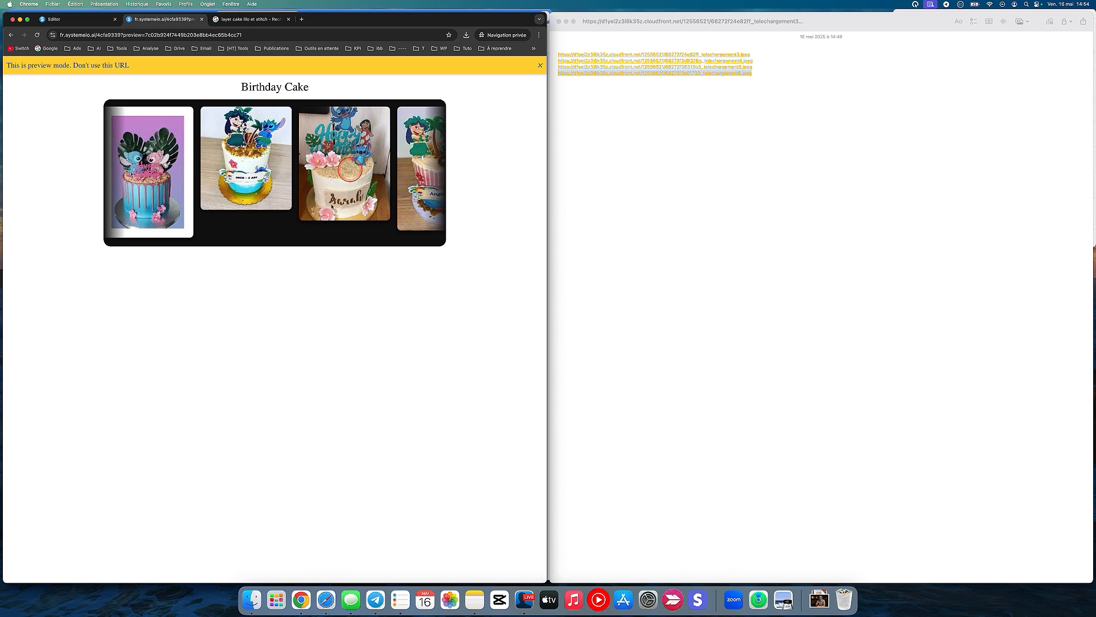
Step: Restore the .carousel-track scroll animation duration to 30s in the Raw HTML code and save it
left_click(74, 20)
left_click(30, 121)
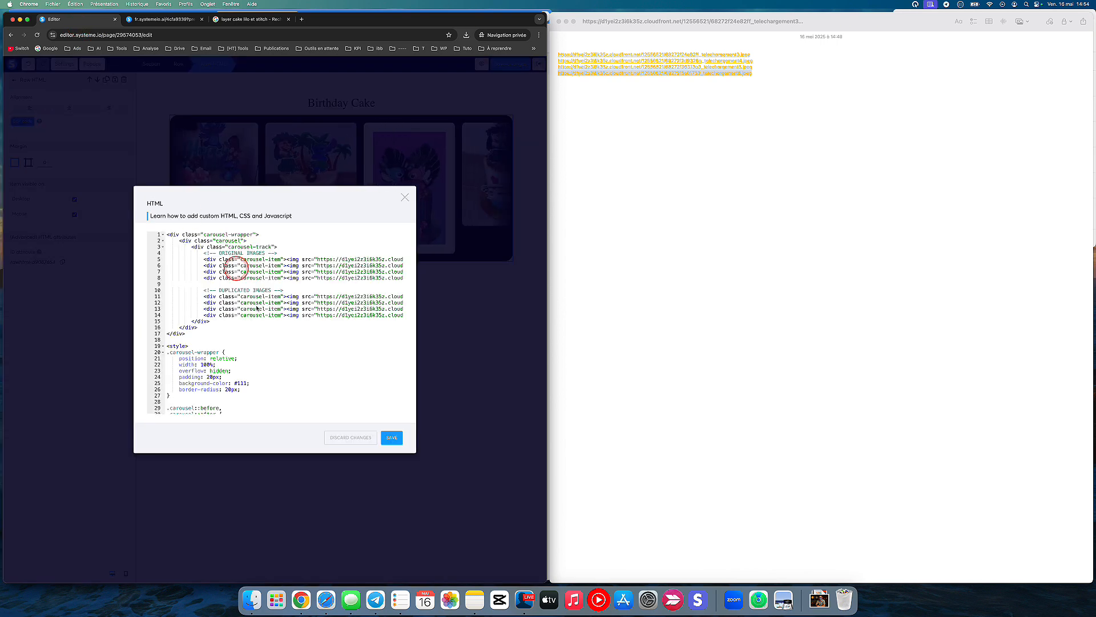
left_click(256, 316)
scroll(257, 318, "down", 5)
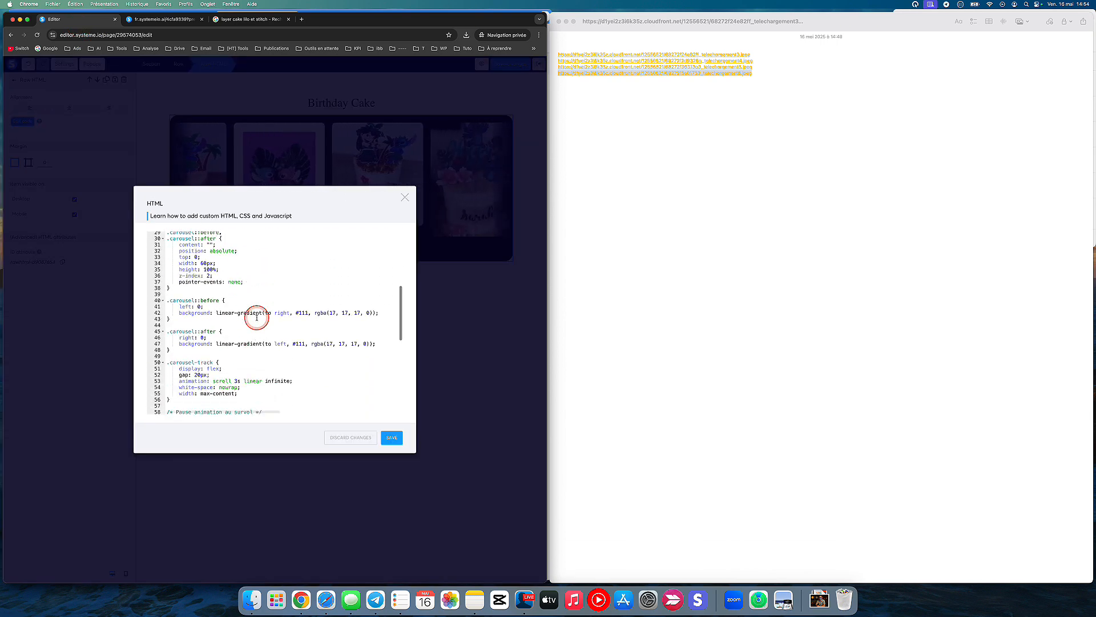
scroll(257, 317, "down", 3)
left_click(238, 342)
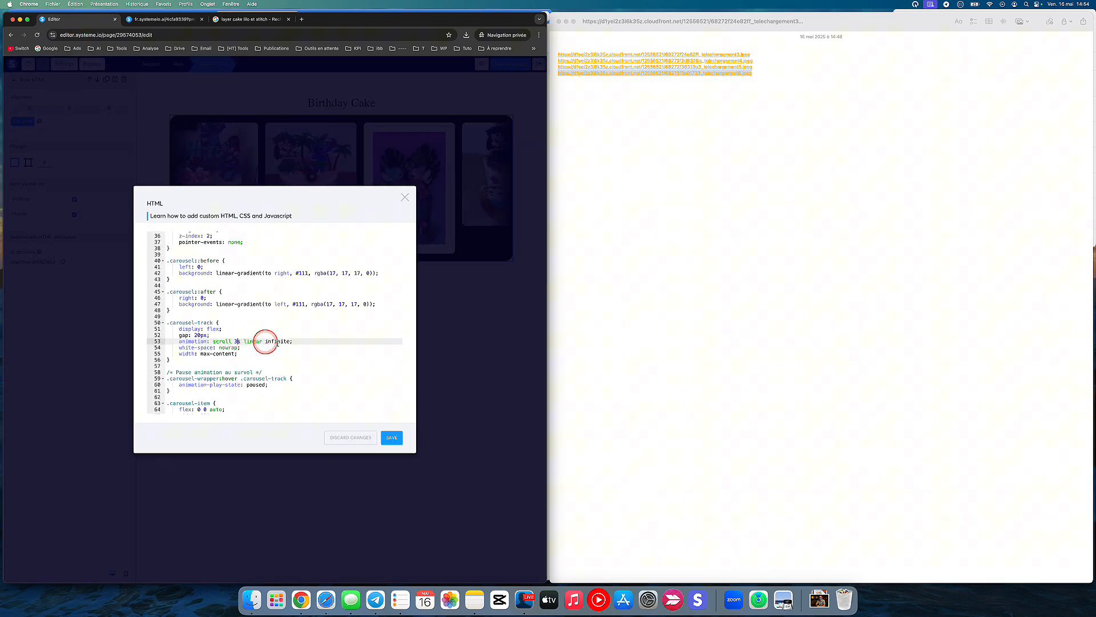
type("0")
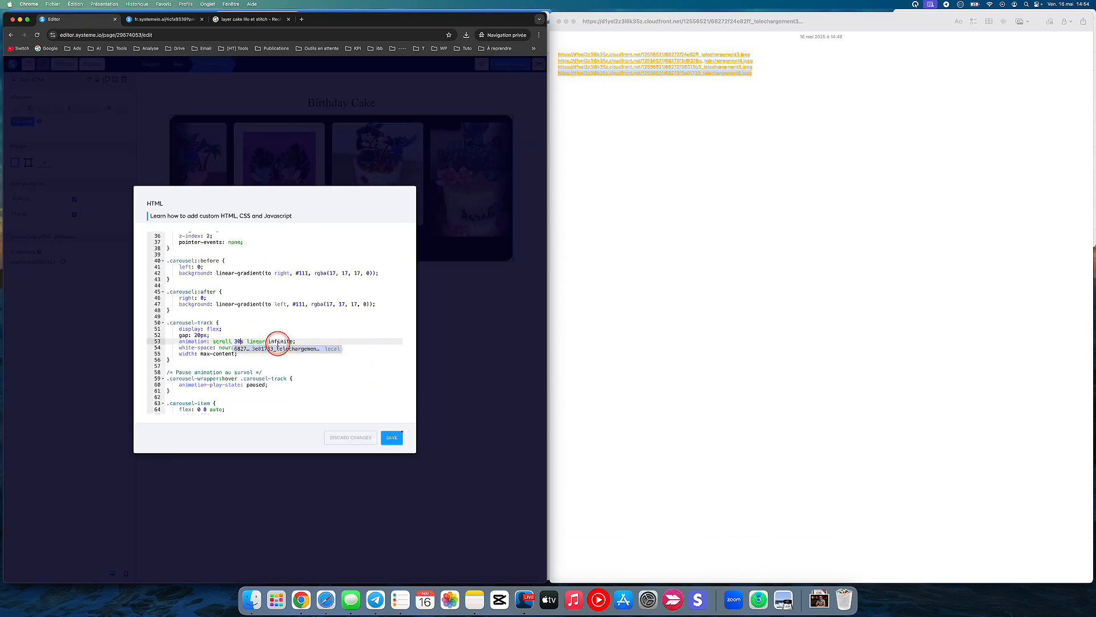
left_click(374, 386)
left_click(389, 438)
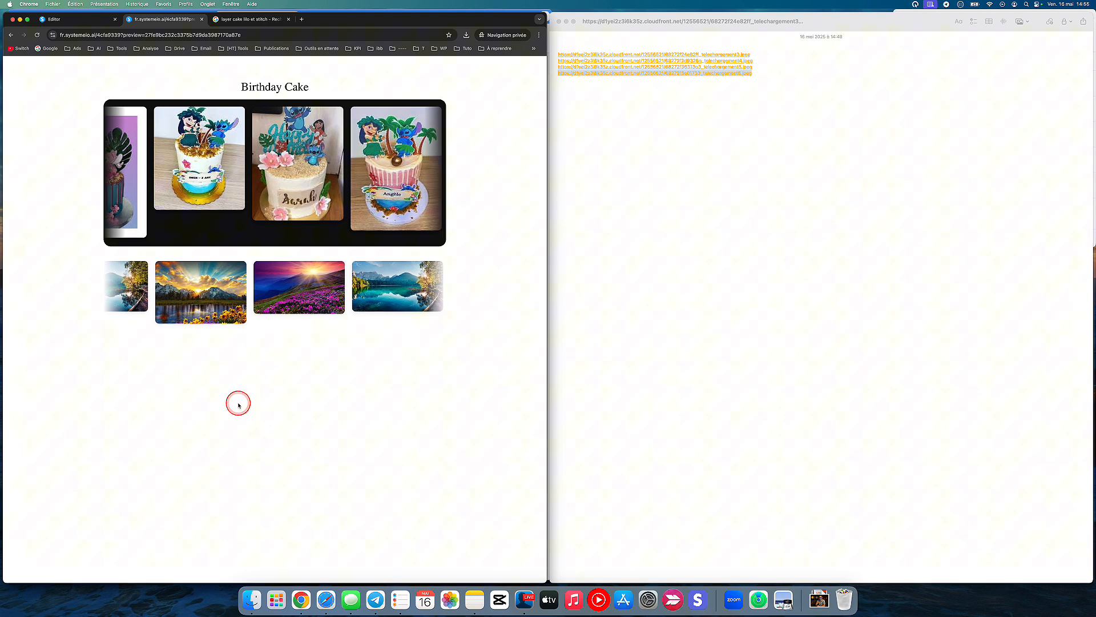
Step: In the cake carousel's Raw HTML code, set the 0% keyframe of the scroll animation to translateX(-50%)
left_click(74, 19)
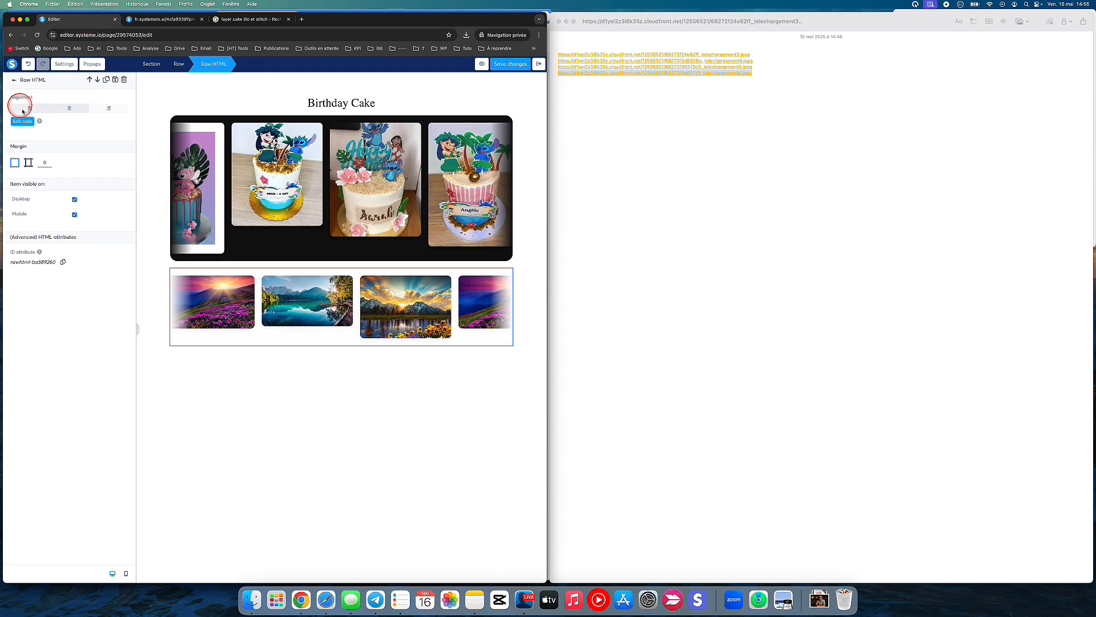
left_click(238, 209)
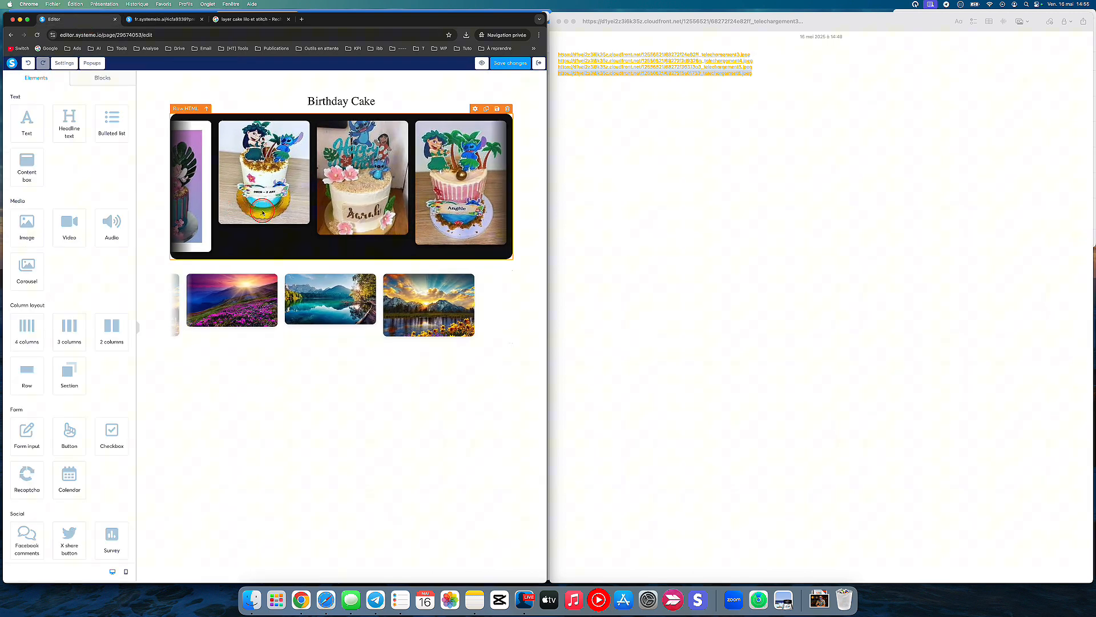
left_click(263, 213)
left_click(20, 123)
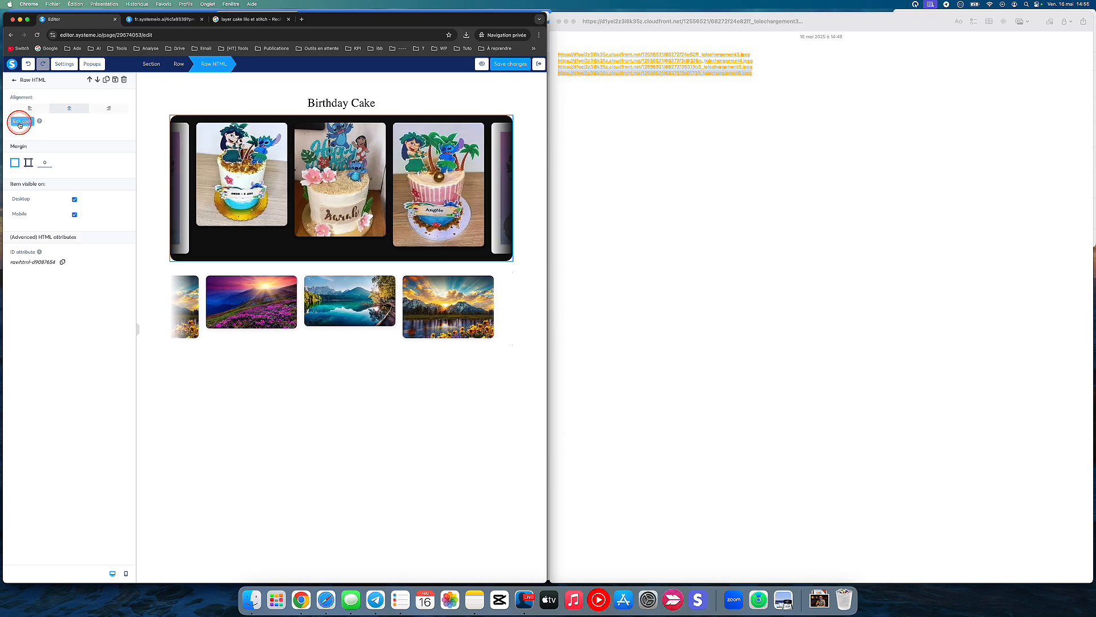
scroll(209, 289, "down", 4)
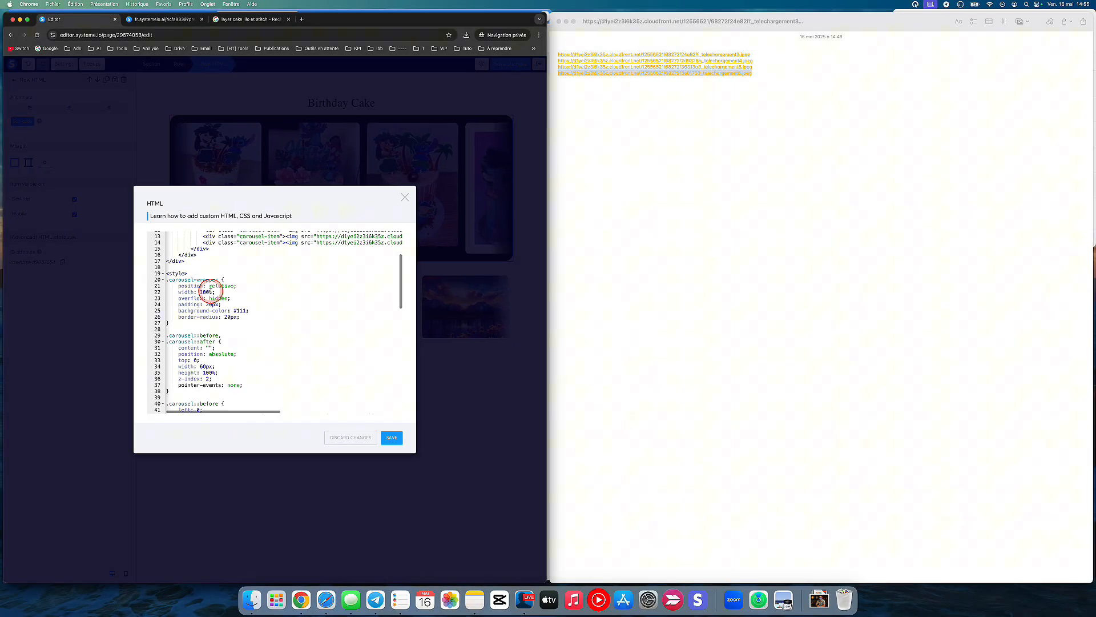
scroll(210, 292, "down", 8)
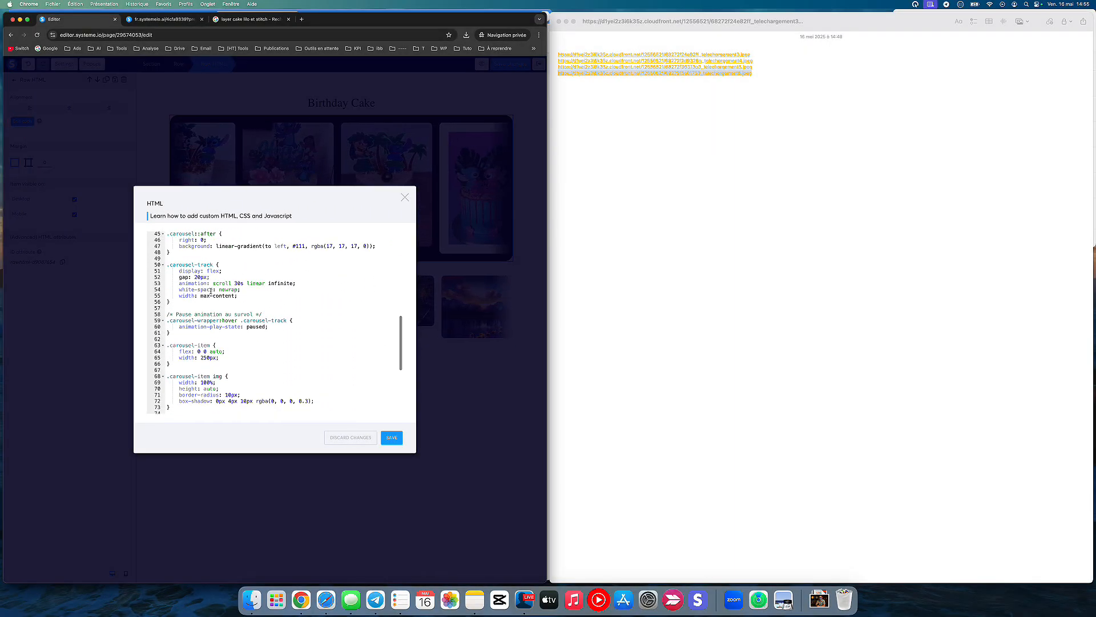
scroll(211, 291, "down", 4)
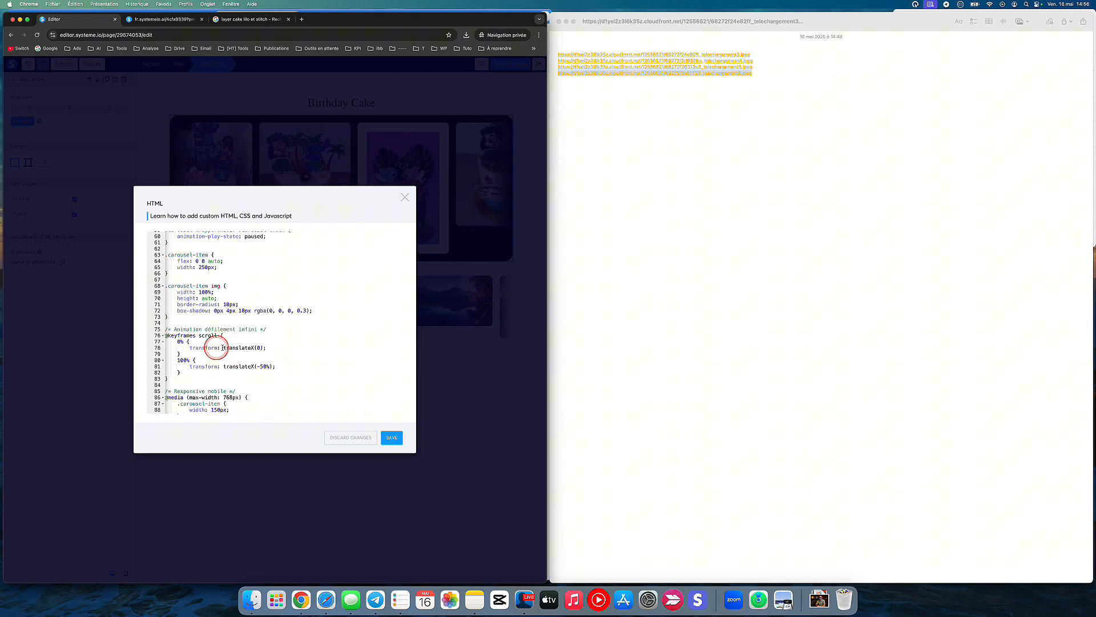
left_click(257, 349)
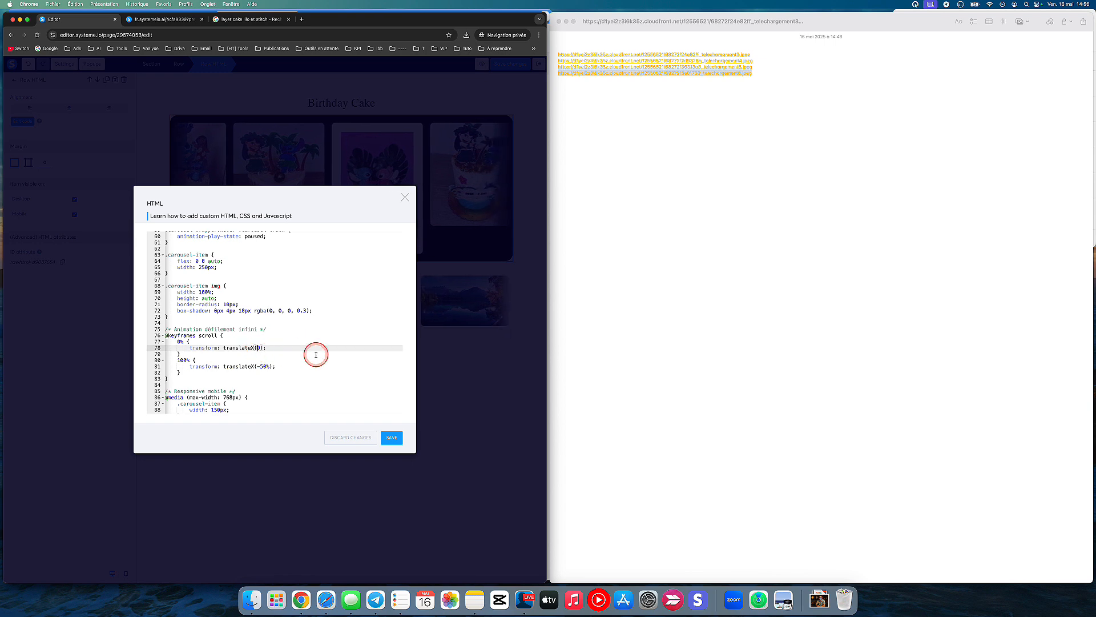
type("-50%")
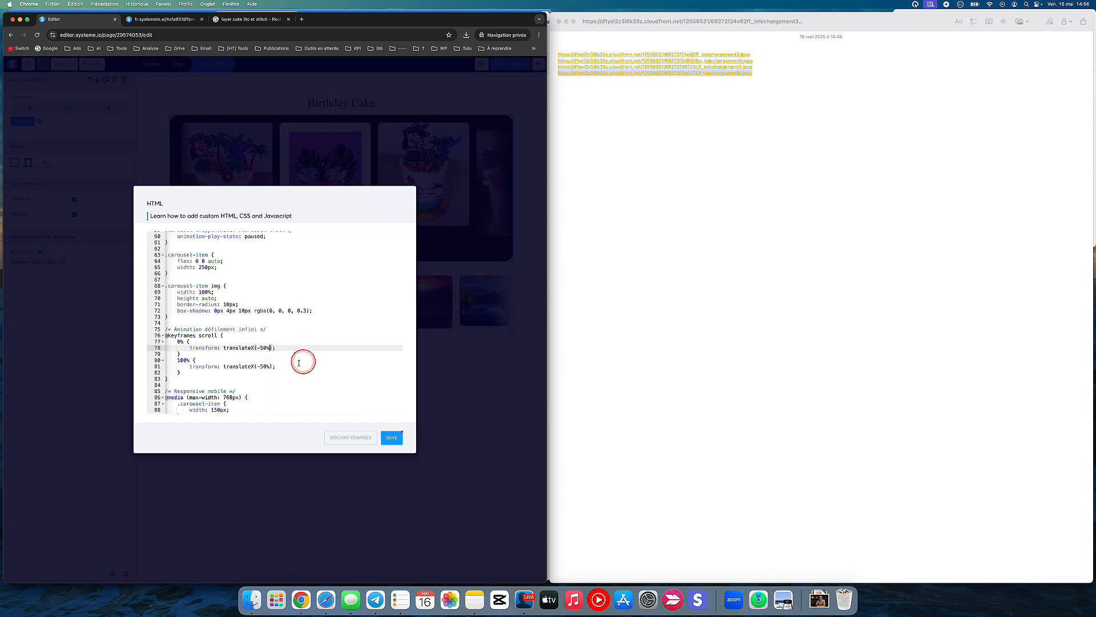
Step: Set the 100% keyframe of the scroll animation to translateX(0), save the code and preview the page
left_click(264, 366)
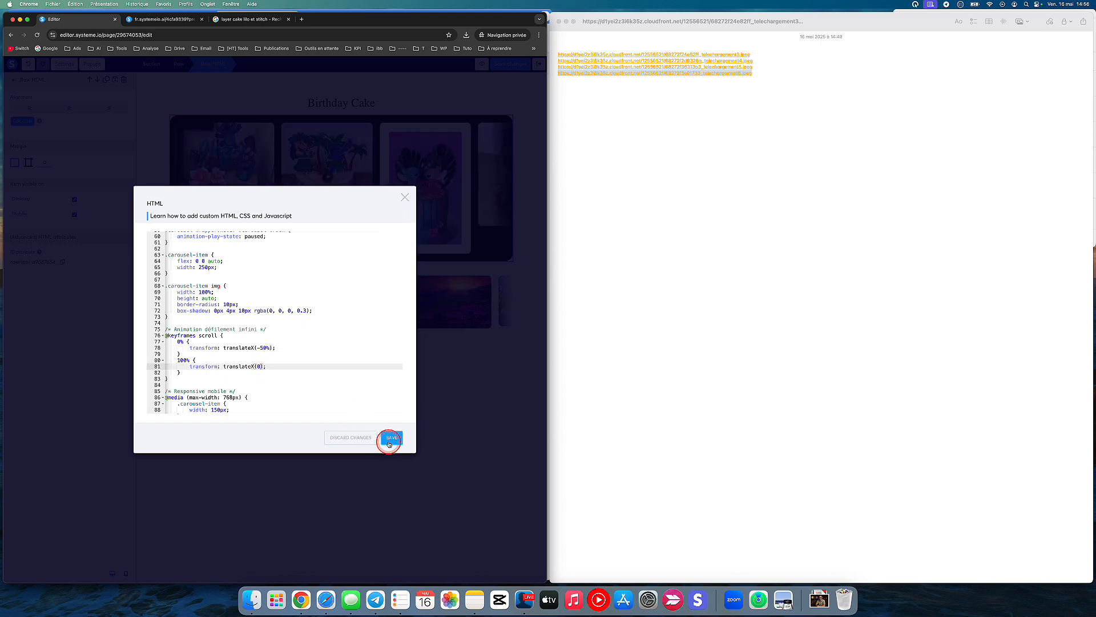
left_click(454, 396)
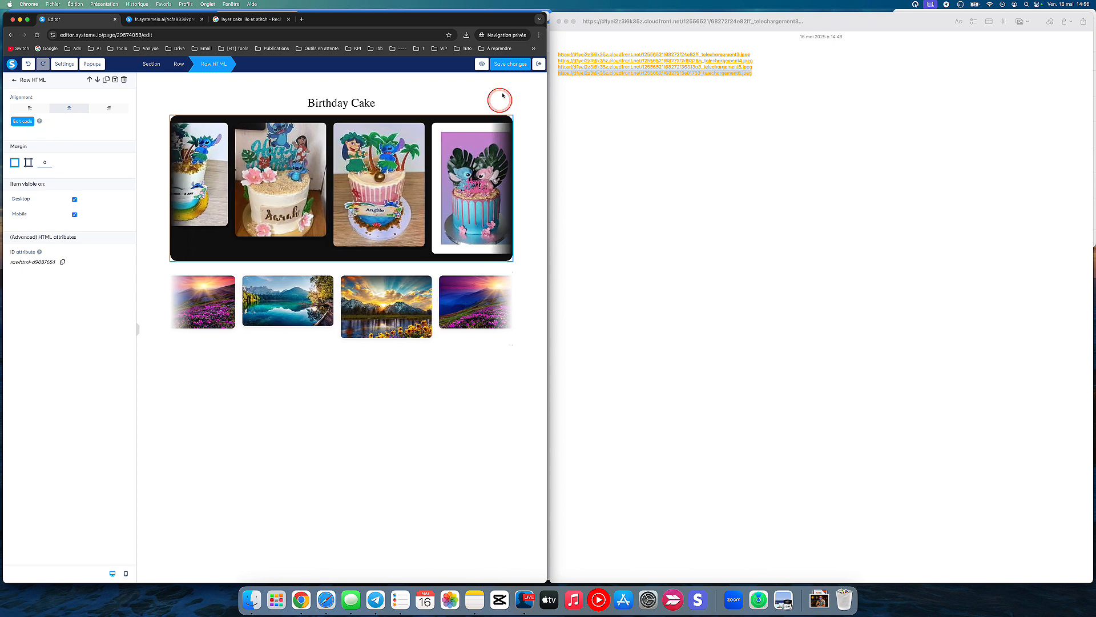
left_click(482, 64)
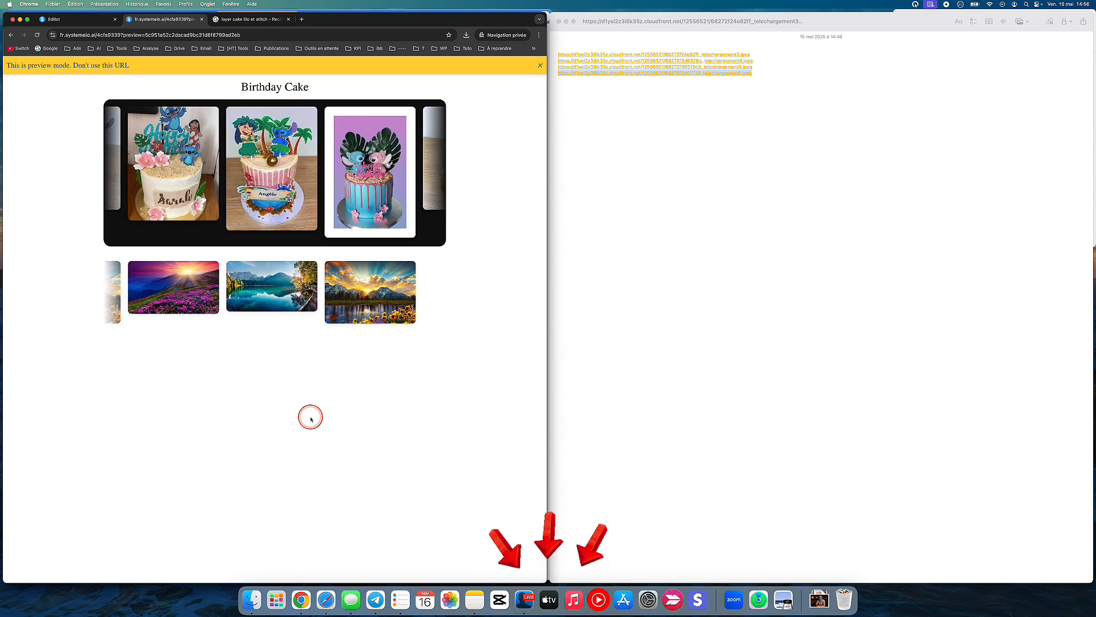